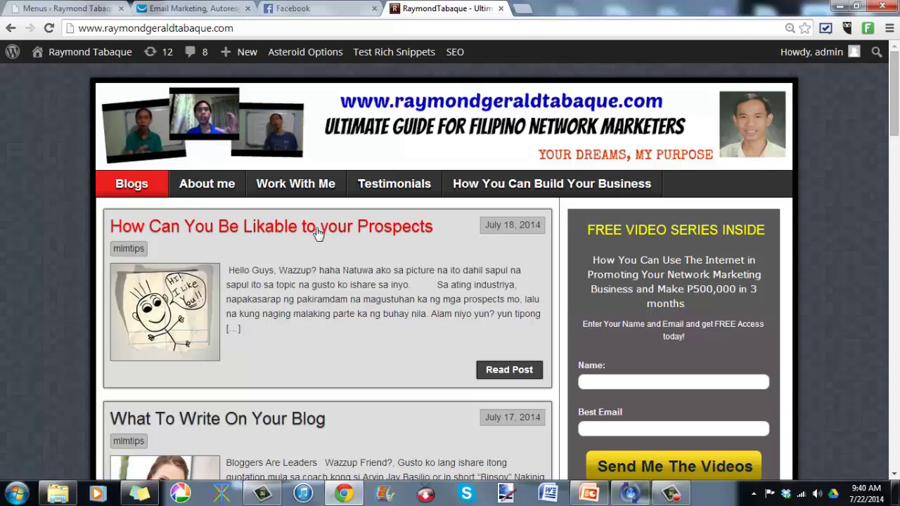
Step: Open the 'How Can You Be Likable to your Prospects' post from the blog list and scroll through it
{"action": "scroll", "coordinate": [316, 239], "scroll_direction": "down", "scroll_amount": 1}
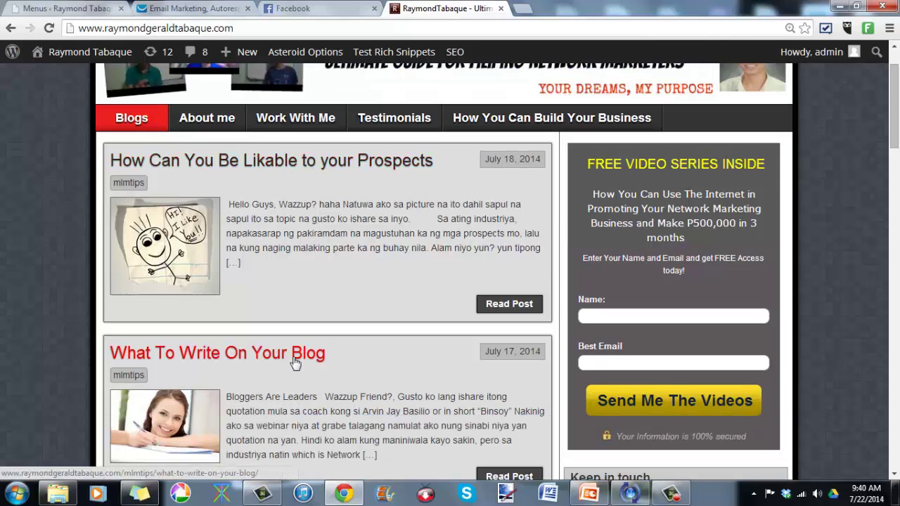
{"action": "scroll", "coordinate": [296, 363], "scroll_direction": "down", "scroll_amount": 1}
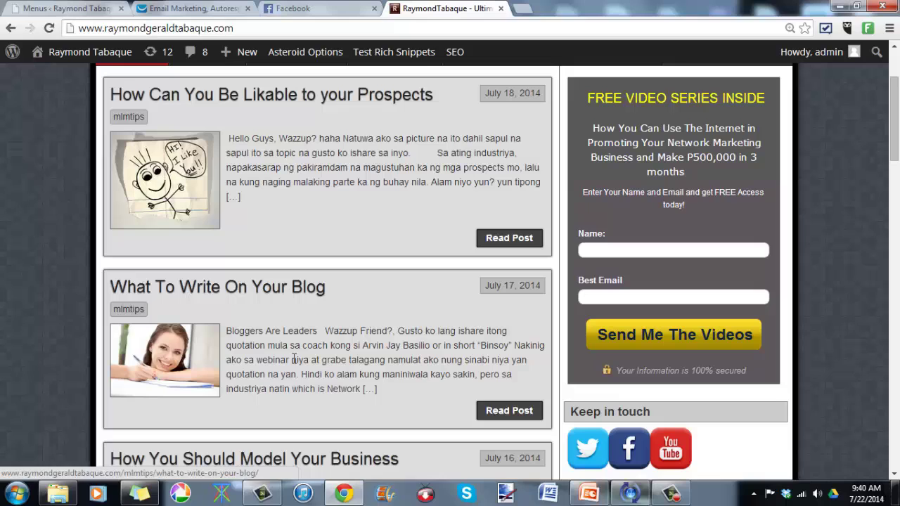
{"action": "left_click", "coordinate": [317, 102]}
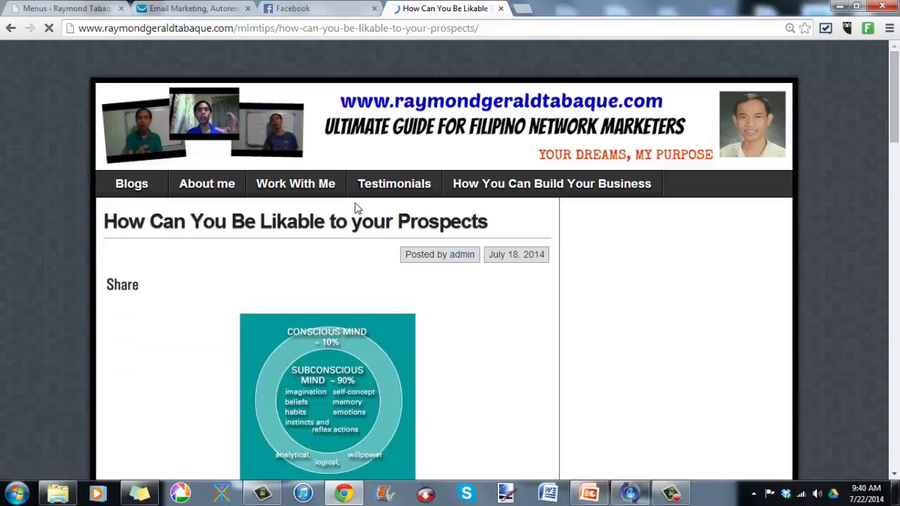
{"action": "scroll", "coordinate": [355, 207], "scroll_direction": "down", "scroll_amount": 7}
{"action": "scroll", "coordinate": [357, 209], "scroll_direction": "down", "scroll_amount": 14}
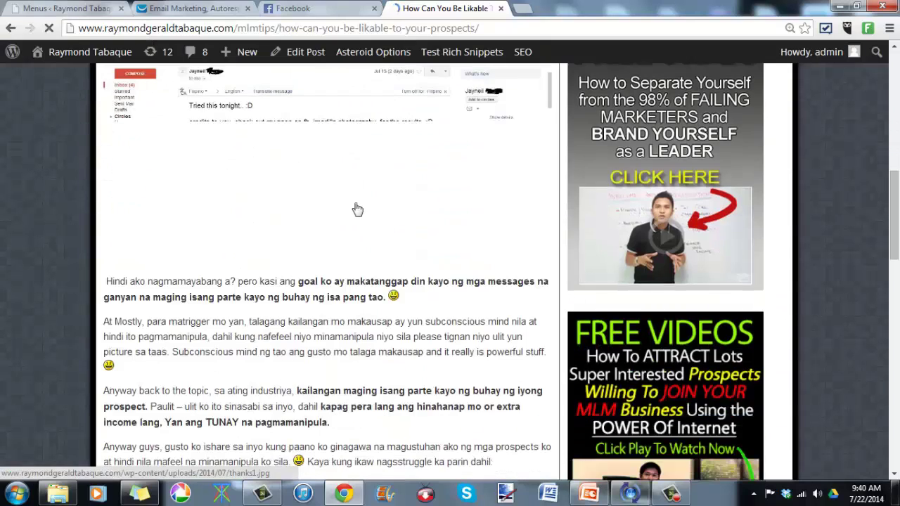
{"action": "scroll", "coordinate": [356, 205], "scroll_direction": "down", "scroll_amount": 2}
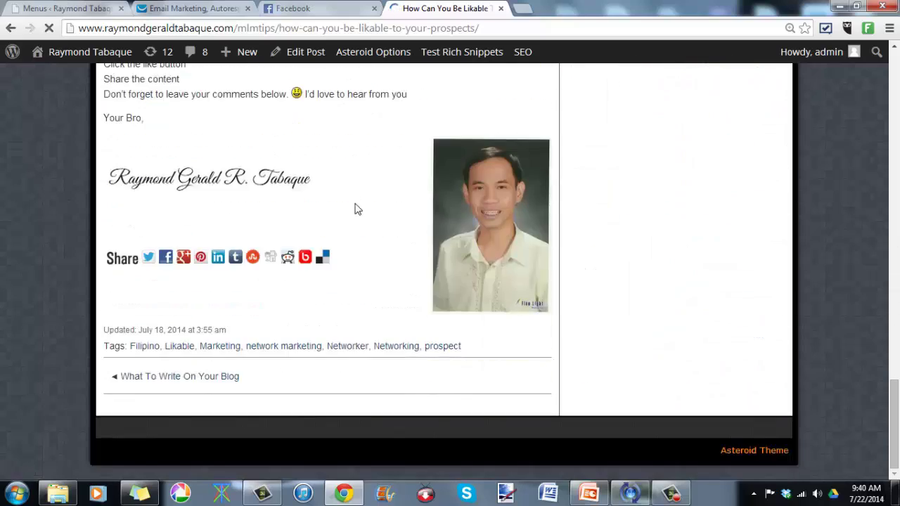
{"action": "scroll", "coordinate": [345, 261], "scroll_direction": "up", "scroll_amount": 6}
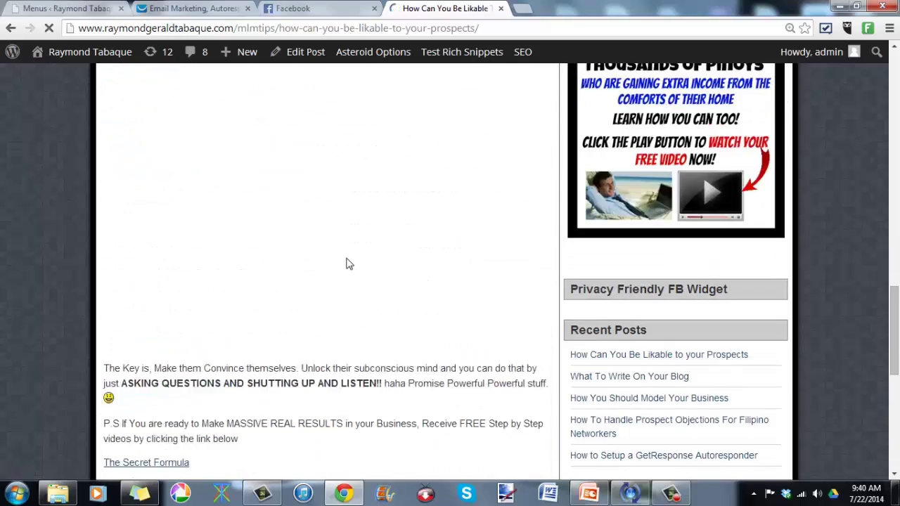
{"action": "scroll", "coordinate": [349, 264], "scroll_direction": "up", "scroll_amount": 7}
{"action": "scroll", "coordinate": [349, 264], "scroll_direction": "down", "scroll_amount": 5}
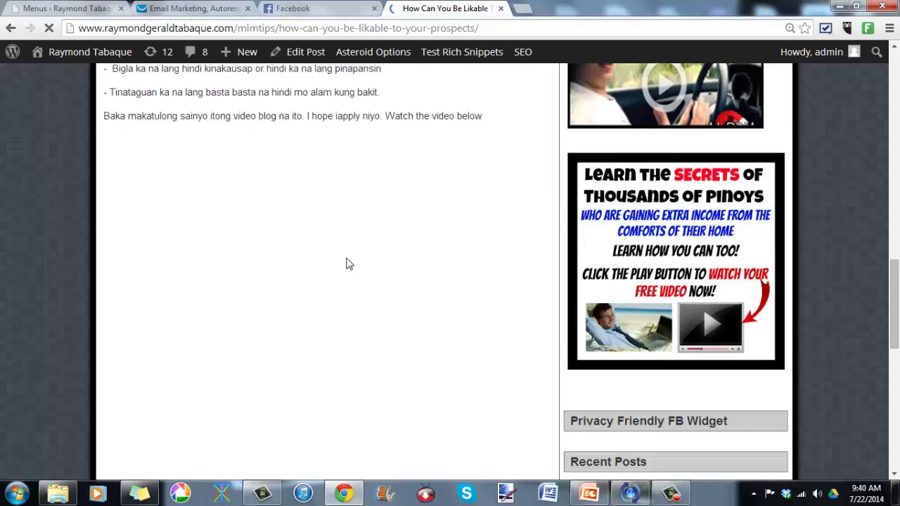
{"action": "scroll", "coordinate": [348, 260], "scroll_direction": "up", "scroll_amount": 15}
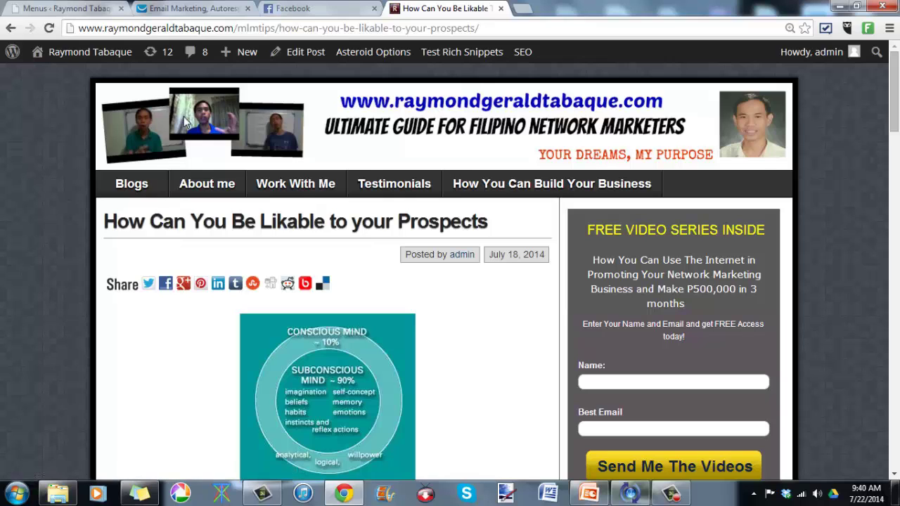
{"action": "scroll", "coordinate": [291, 229], "scroll_direction": "down", "scroll_amount": 10}
{"action": "scroll", "coordinate": [291, 229], "scroll_direction": "down", "scroll_amount": 15}
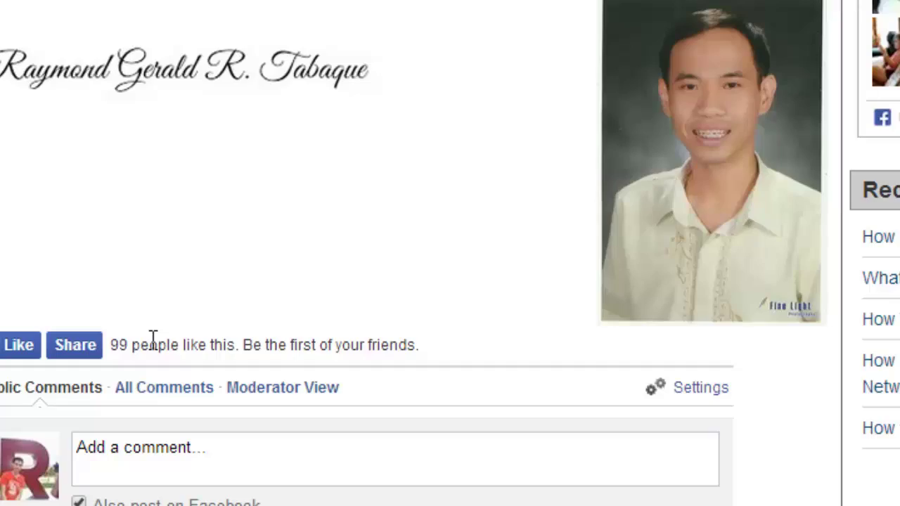
{"action": "scroll", "coordinate": [153, 337], "scroll_direction": "up", "scroll_amount": 20}
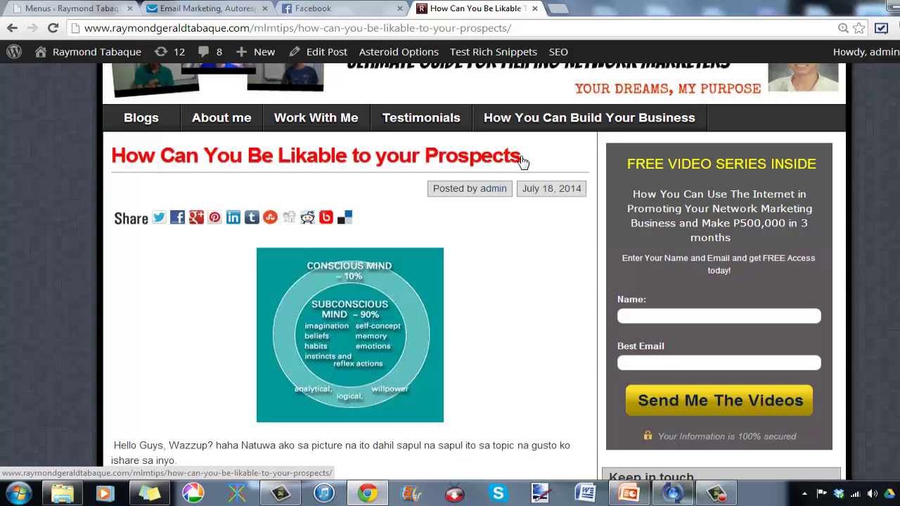
{"action": "scroll", "coordinate": [522, 161], "scroll_direction": "down", "scroll_amount": 5}
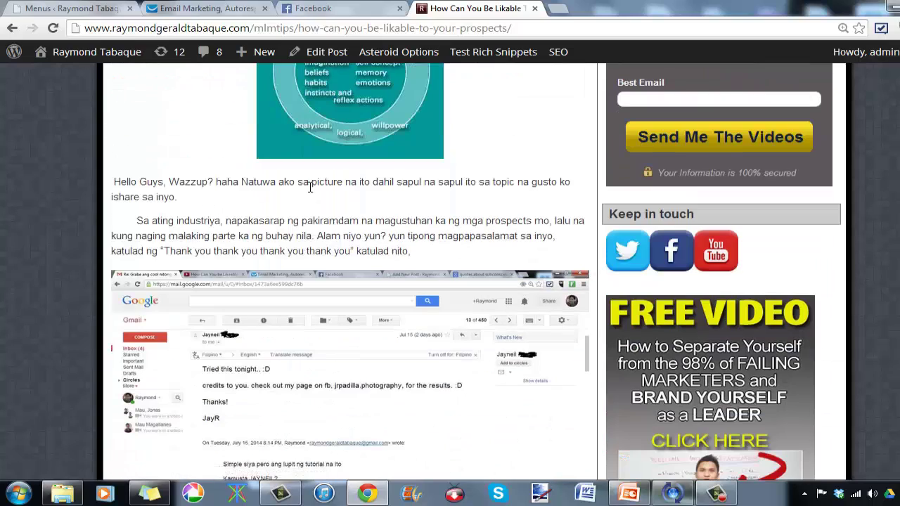
{"action": "scroll", "coordinate": [322, 191], "scroll_direction": "down", "scroll_amount": 10}
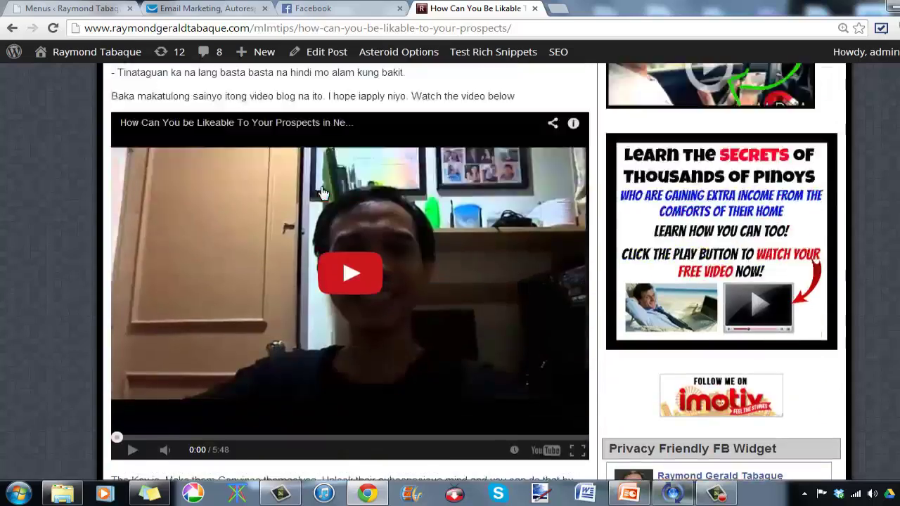
{"action": "scroll", "coordinate": [322, 188], "scroll_direction": "up", "scroll_amount": 5}
{"action": "scroll", "coordinate": [322, 190], "scroll_direction": "down", "scroll_amount": 8}
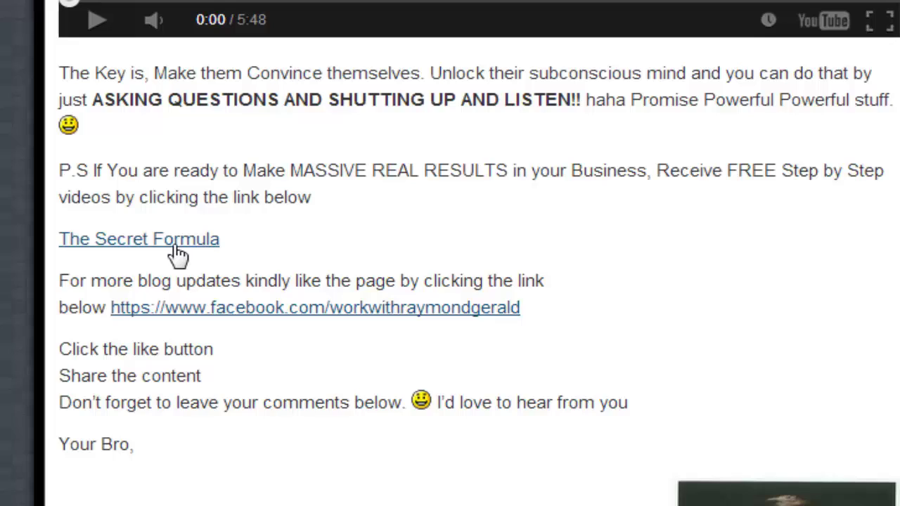
{"action": "scroll", "coordinate": [225, 299], "scroll_direction": "up", "scroll_amount": 15}
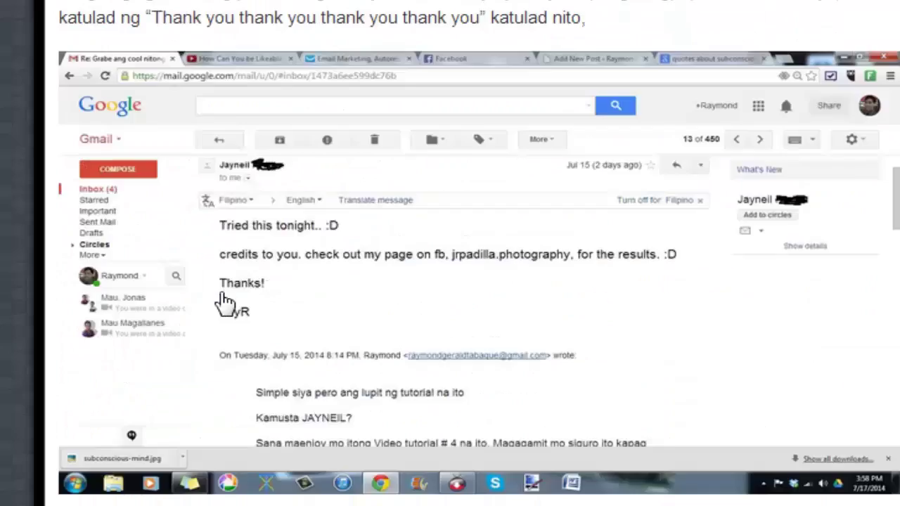
{"action": "scroll", "coordinate": [225, 295], "scroll_direction": "up", "scroll_amount": 5}
{"action": "scroll", "coordinate": [222, 301], "scroll_direction": "down", "scroll_amount": 5}
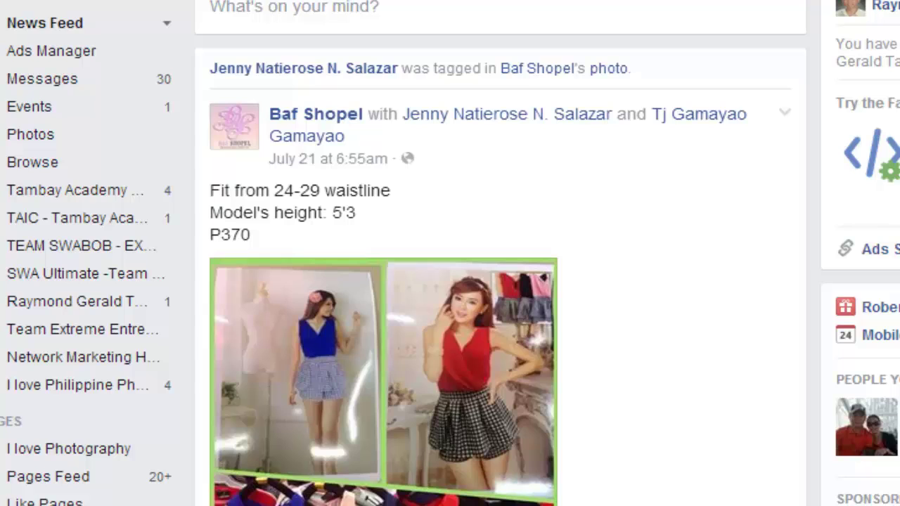
Step: Search Facebook for 'net', open the Networking Capital Of The PHILIPPINES ( ORTIGAS ) group and browse its posts
{"action": "left_click", "coordinate": [281, 0]}
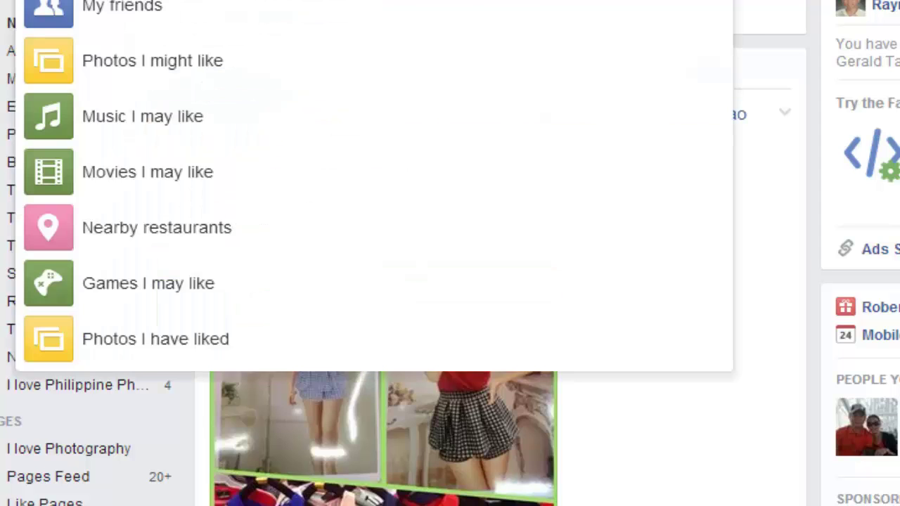
{"action": "type", "text": "net"}
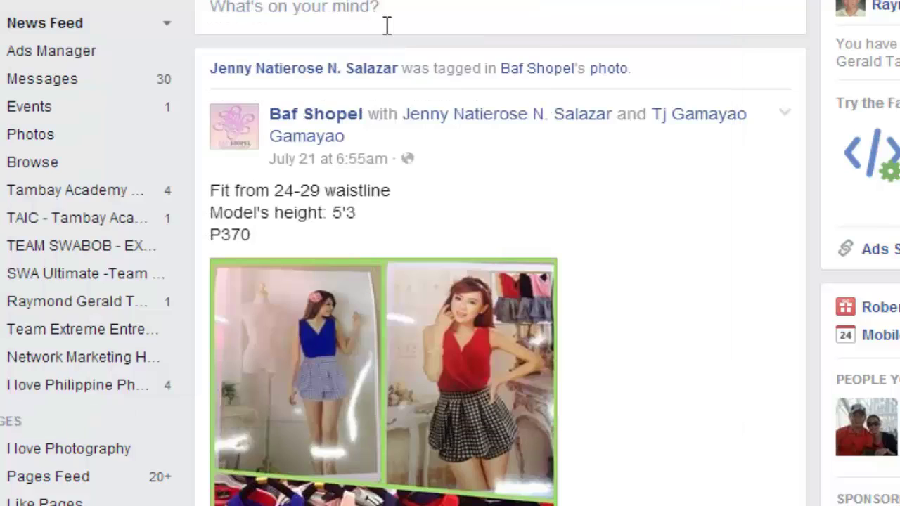
{"action": "left_click", "coordinate": [387, 28]}
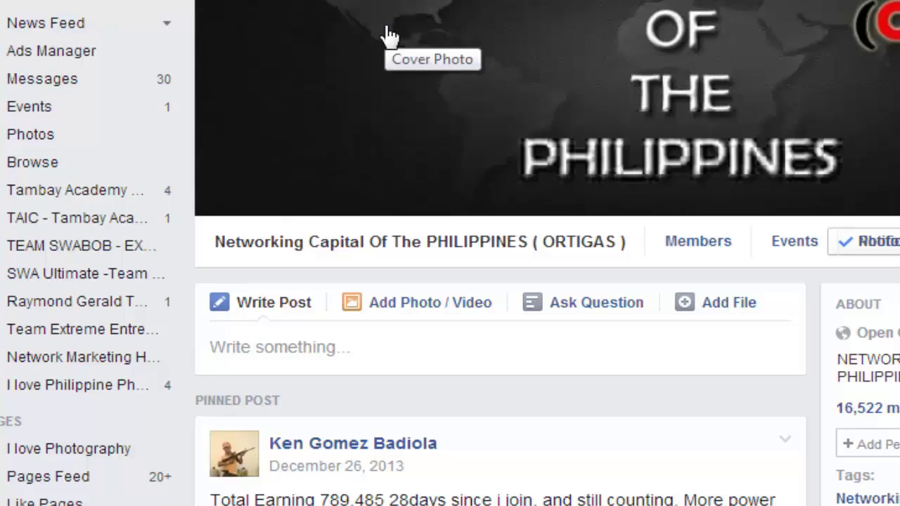
{"action": "scroll", "coordinate": [519, 357], "scroll_direction": "down", "scroll_amount": 5}
{"action": "scroll", "coordinate": [513, 357], "scroll_direction": "up", "scroll_amount": 3}
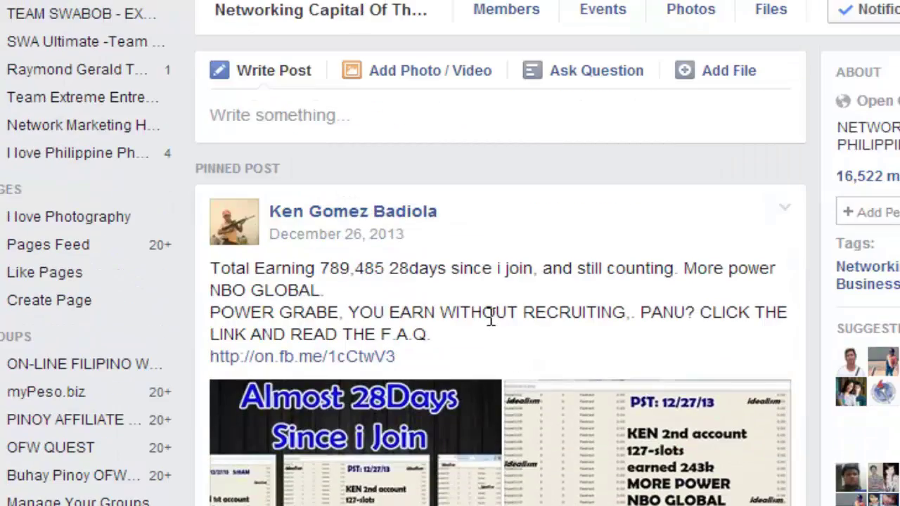
{"action": "scroll", "coordinate": [490, 318], "scroll_direction": "down", "scroll_amount": 15}
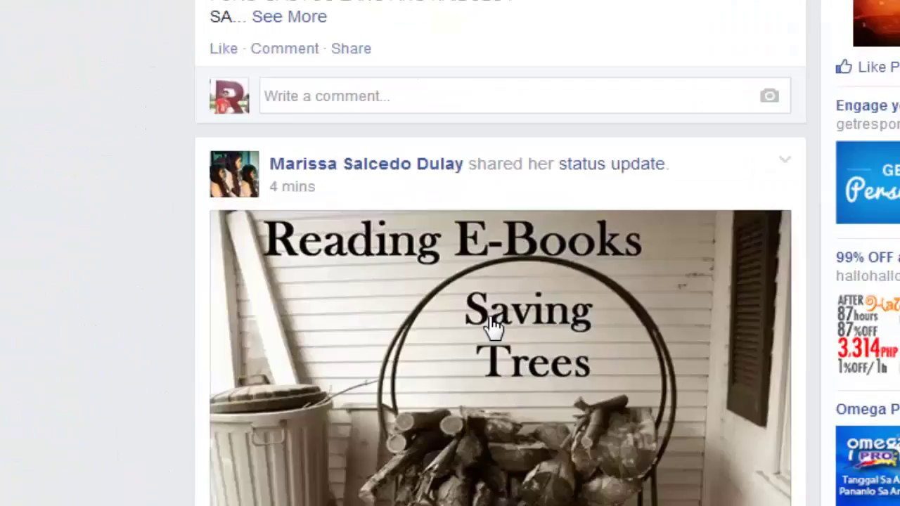
{"action": "scroll", "coordinate": [495, 327], "scroll_direction": "down", "scroll_amount": 5}
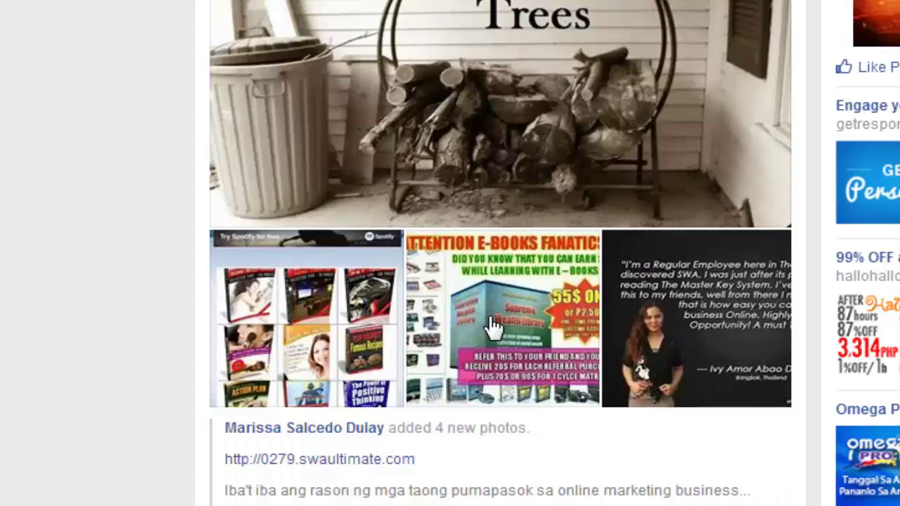
{"action": "scroll", "coordinate": [493, 328], "scroll_direction": "up", "scroll_amount": 20}
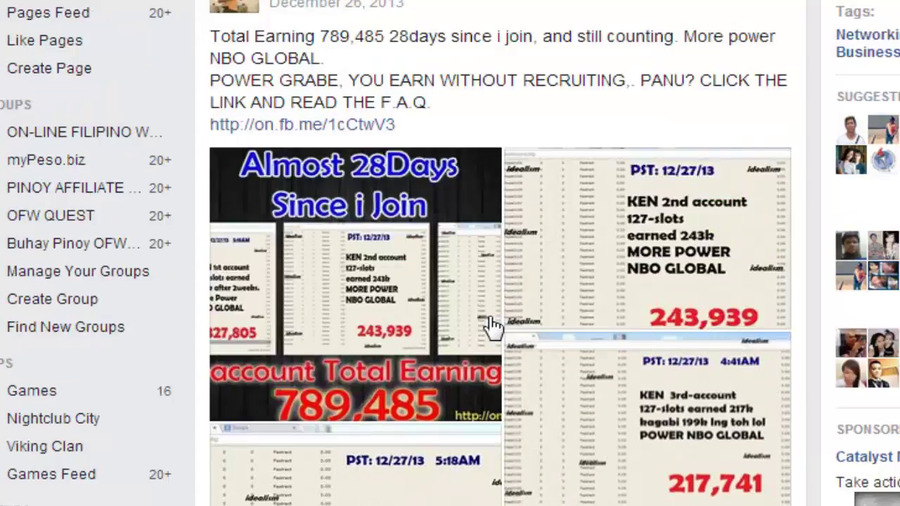
{"action": "scroll", "coordinate": [492, 327], "scroll_direction": "up", "scroll_amount": 2}
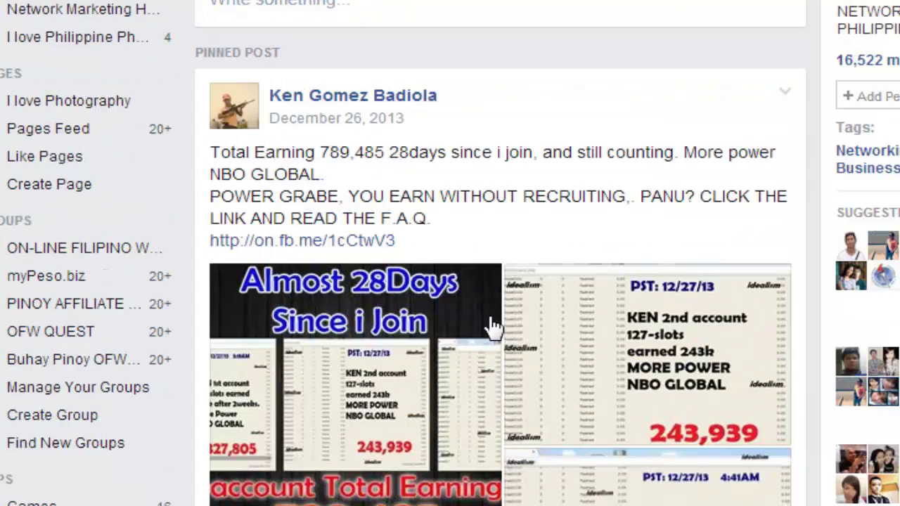
{"action": "scroll", "coordinate": [492, 327], "scroll_direction": "down", "scroll_amount": 7}
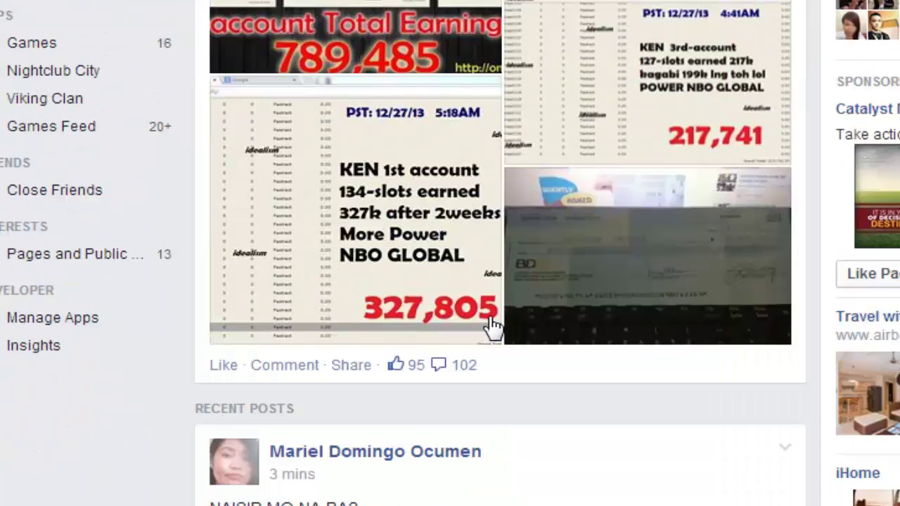
{"action": "scroll", "coordinate": [493, 327], "scroll_direction": "down", "scroll_amount": 18}
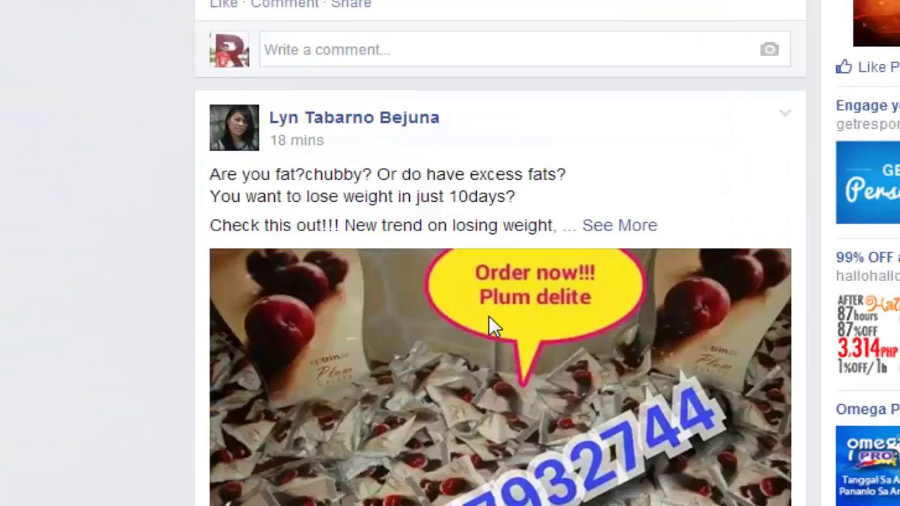
{"action": "scroll", "coordinate": [494, 327], "scroll_direction": "down", "scroll_amount": 7}
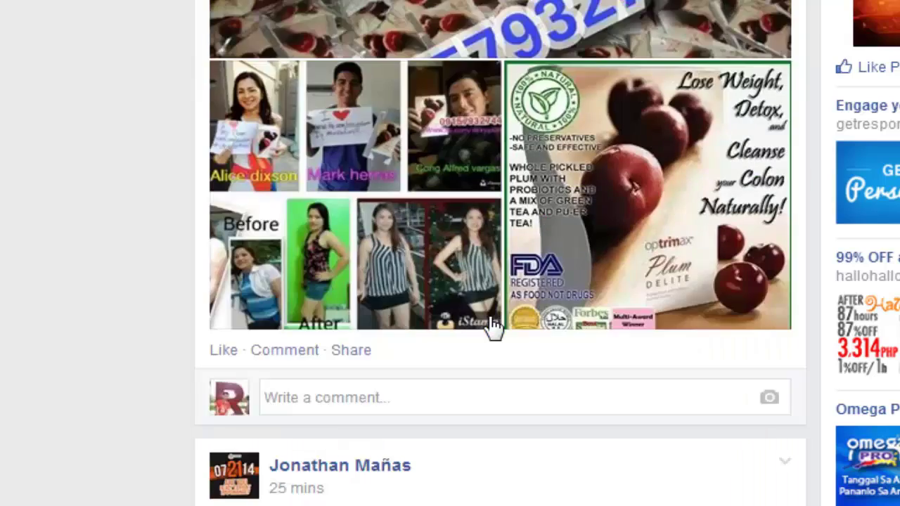
{"action": "scroll", "coordinate": [494, 327], "scroll_direction": "up", "scroll_amount": 10}
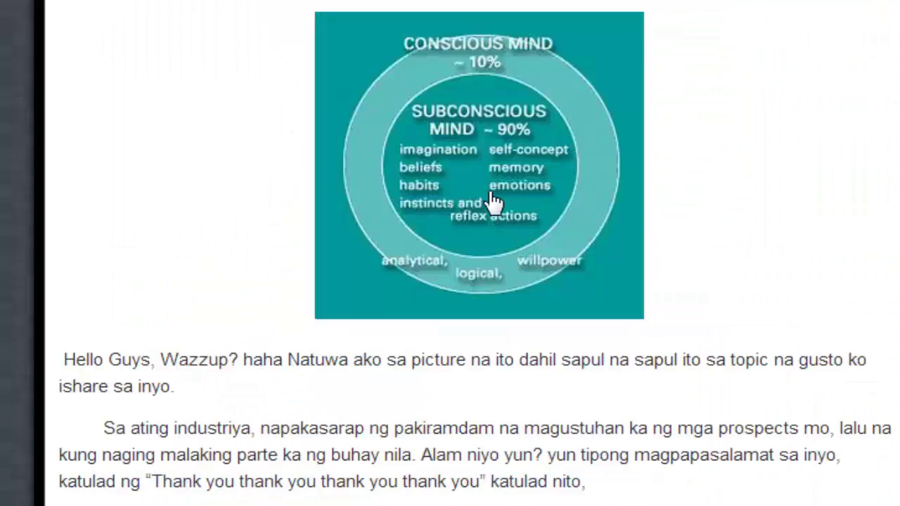
{"action": "scroll", "coordinate": [495, 200], "scroll_direction": "up", "scroll_amount": 5}
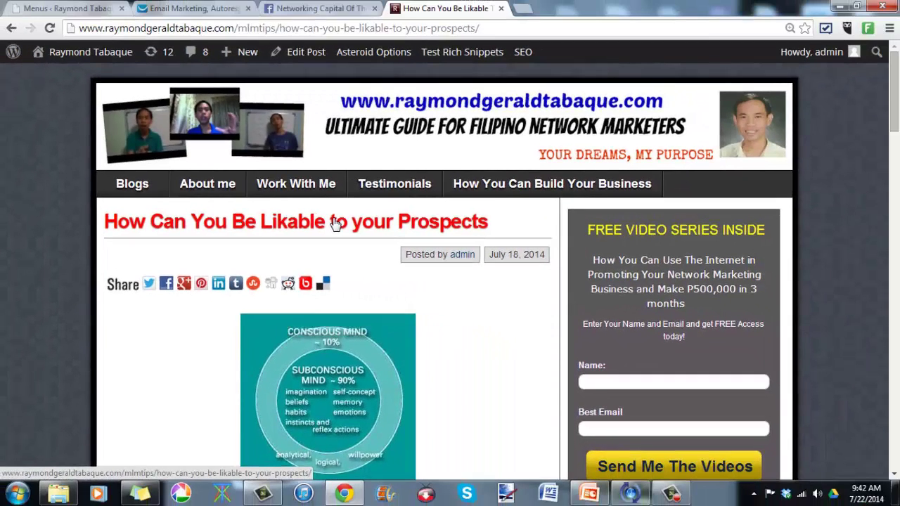
{"action": "left_click", "coordinate": [522, 8]}
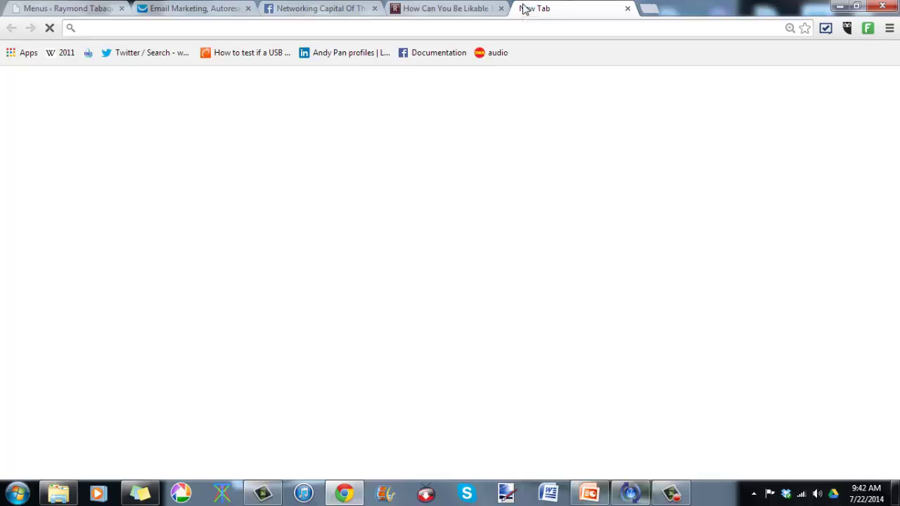
{"action": "type", "text": "www.bl"}
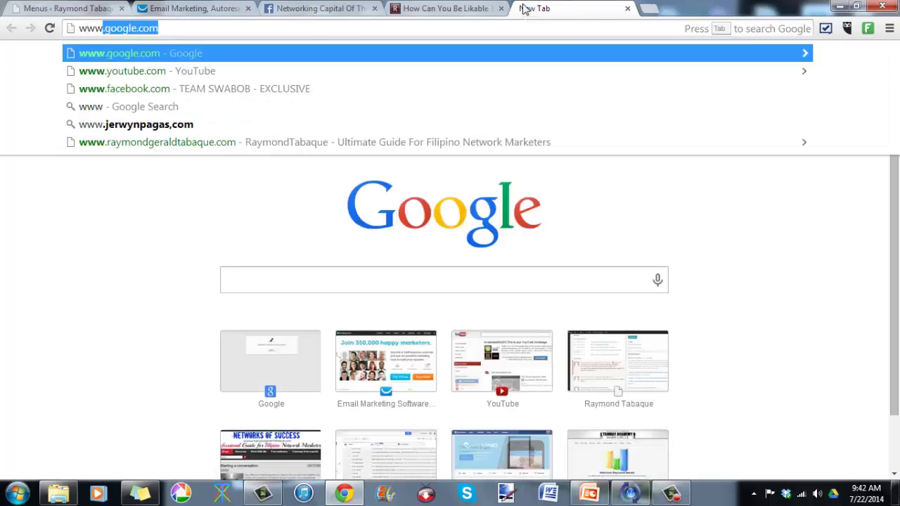
{"action": "type", "text": "ogger."}
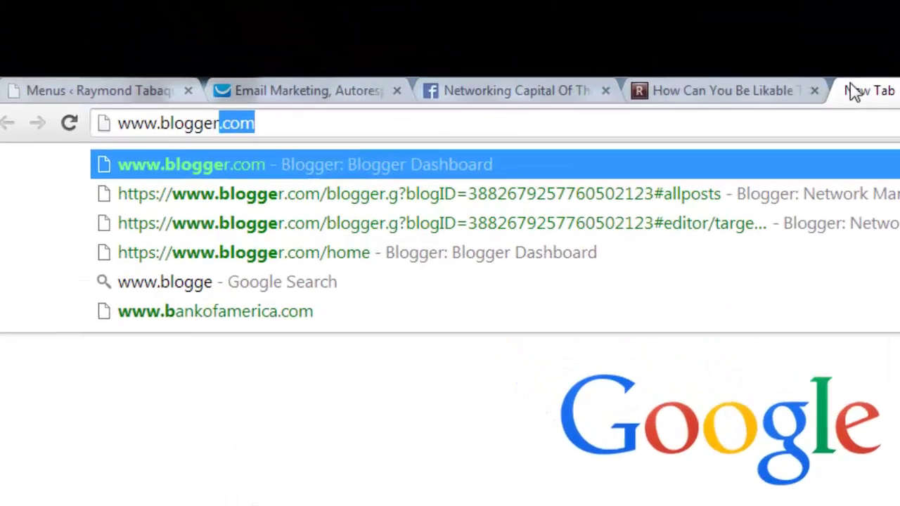
{"action": "type", "text": "com"}
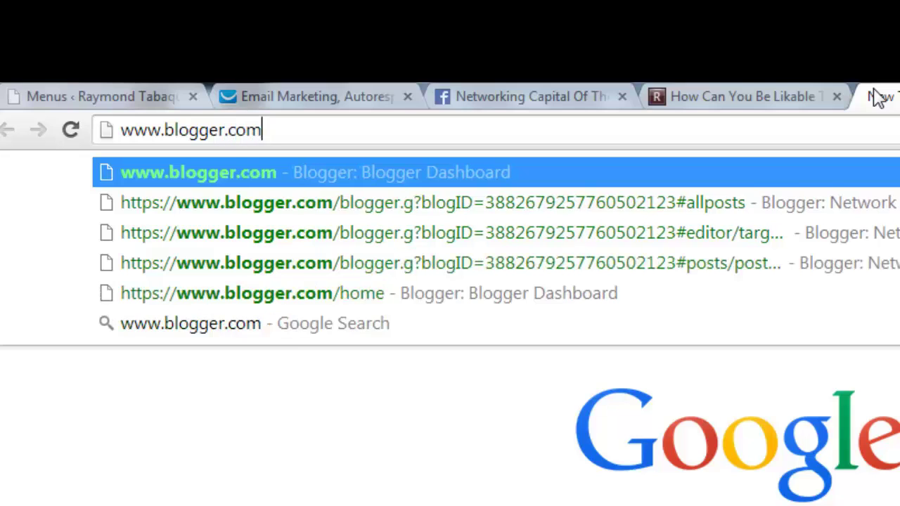
{"action": "key", "text": "Return"}
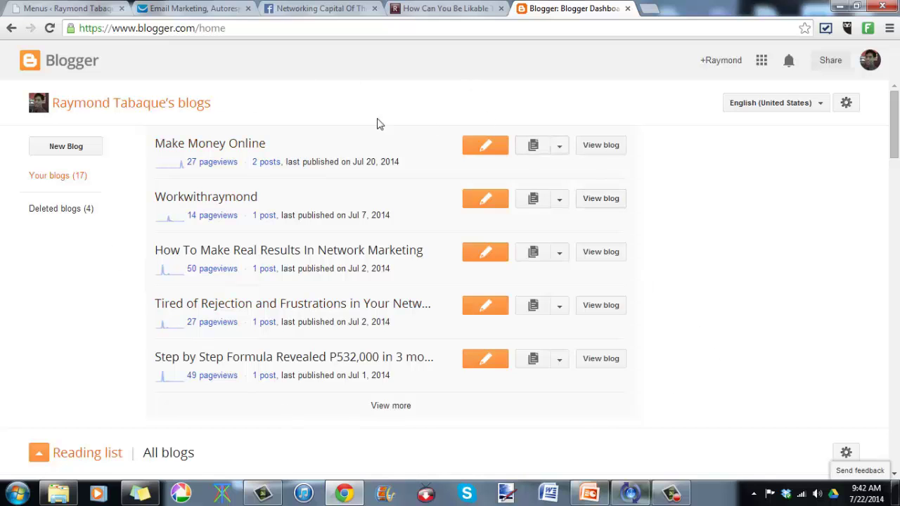
Step: Start a new blog titled makemoneyonline with an available makemoneyonlinewithray-based blogspot address and the Simple template
{"action": "left_click", "coordinate": [67, 147]}
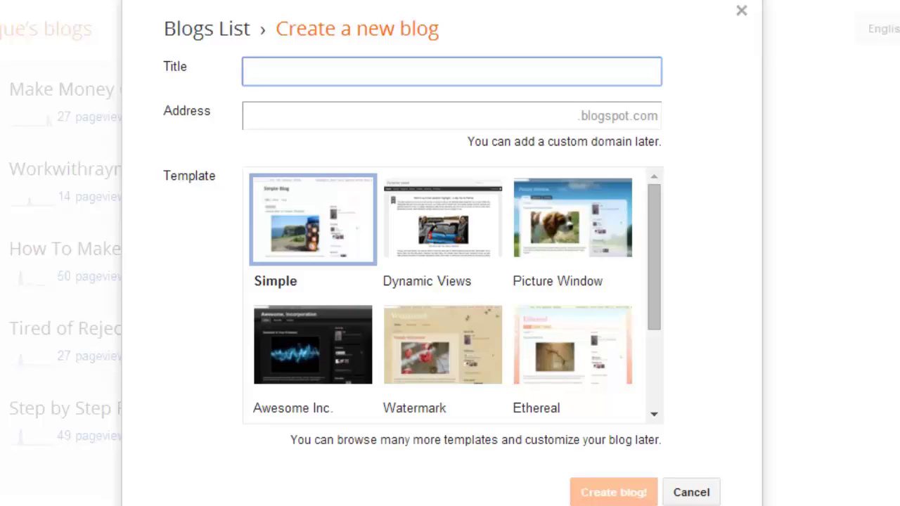
{"action": "type", "text": "makemon"}
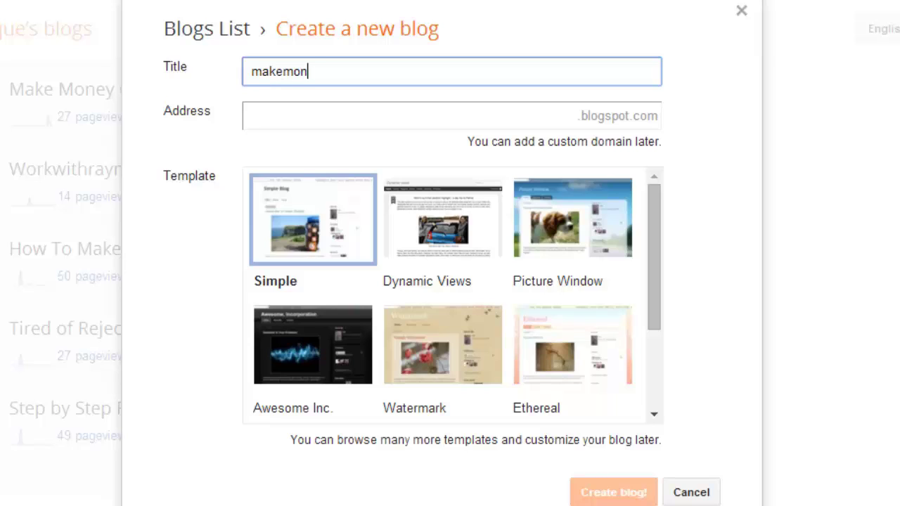
{"action": "type", "text": "eyonline"}
{"action": "left_click", "coordinate": [432, 112]}
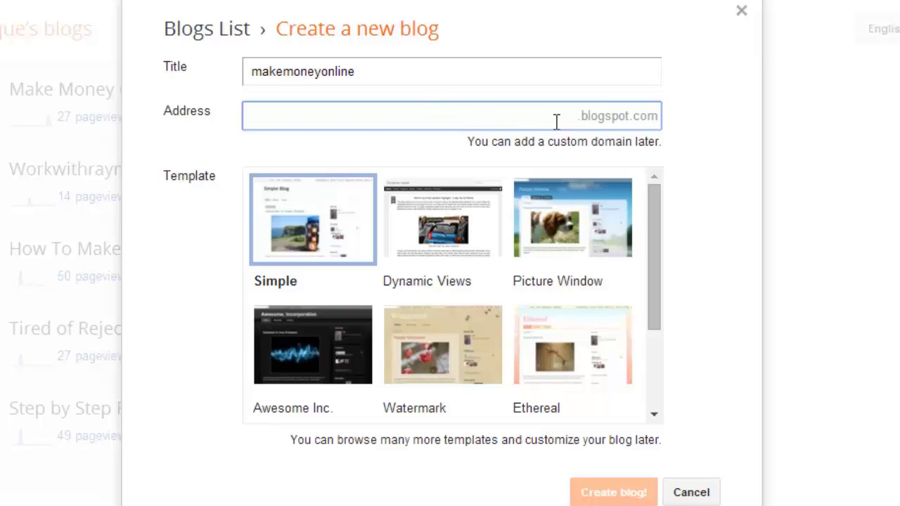
{"action": "type", "text": "makem"}
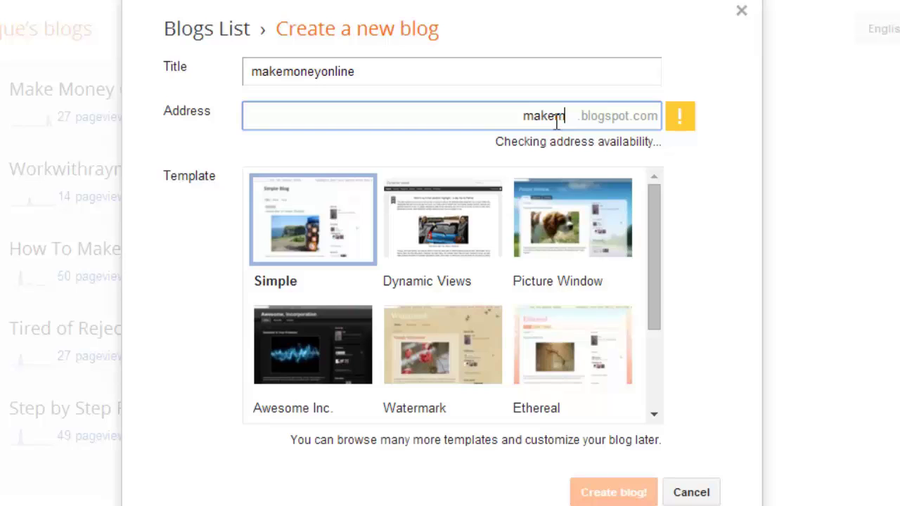
{"action": "type", "text": "oneyonlinewith"}
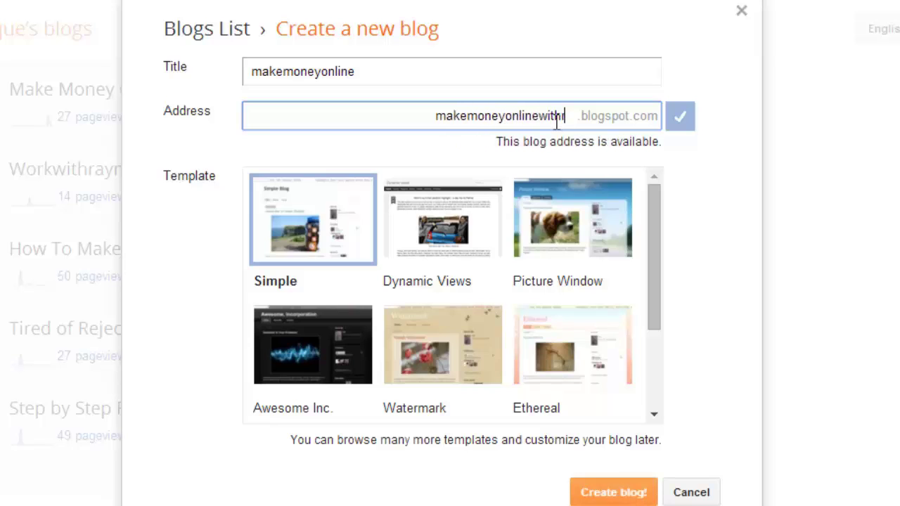
{"action": "type", "text": "raym"}
{"action": "type", "text": "ond"}
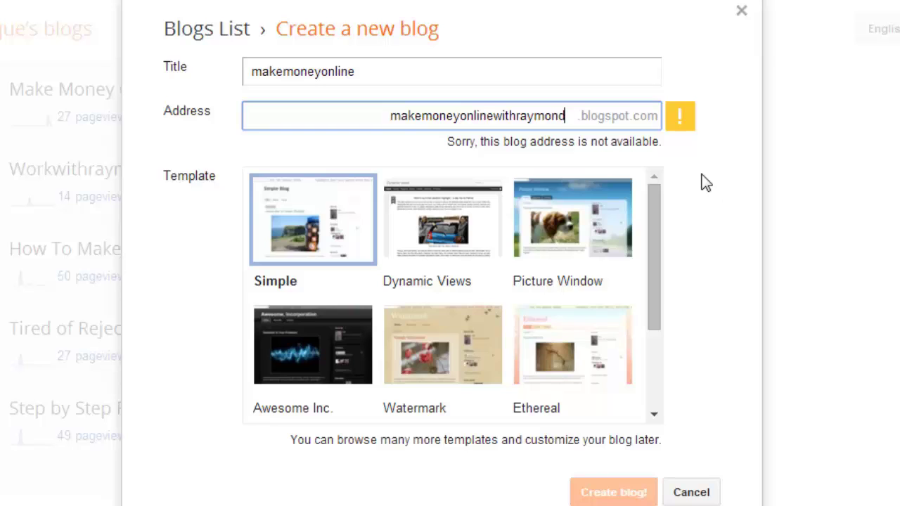
{"action": "type", "text": "8"}
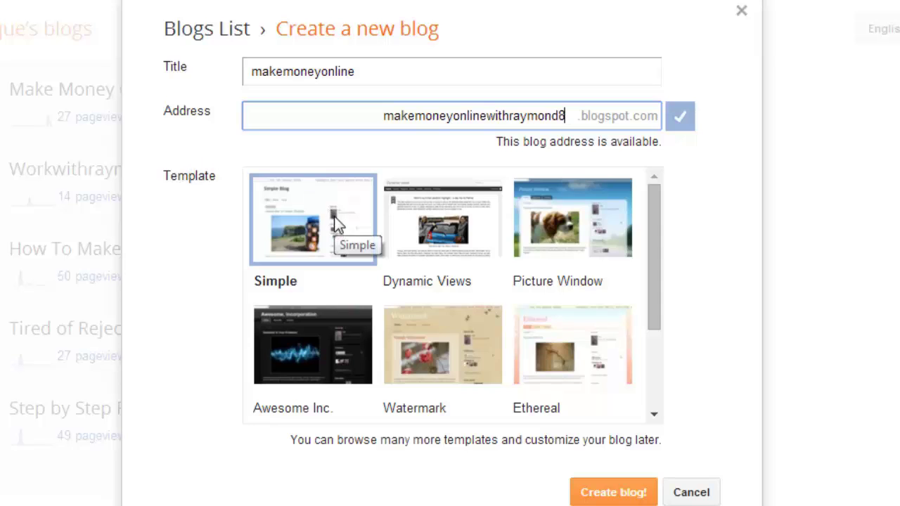
{"action": "scroll", "coordinate": [555, 296], "scroll_direction": "down", "scroll_amount": 3}
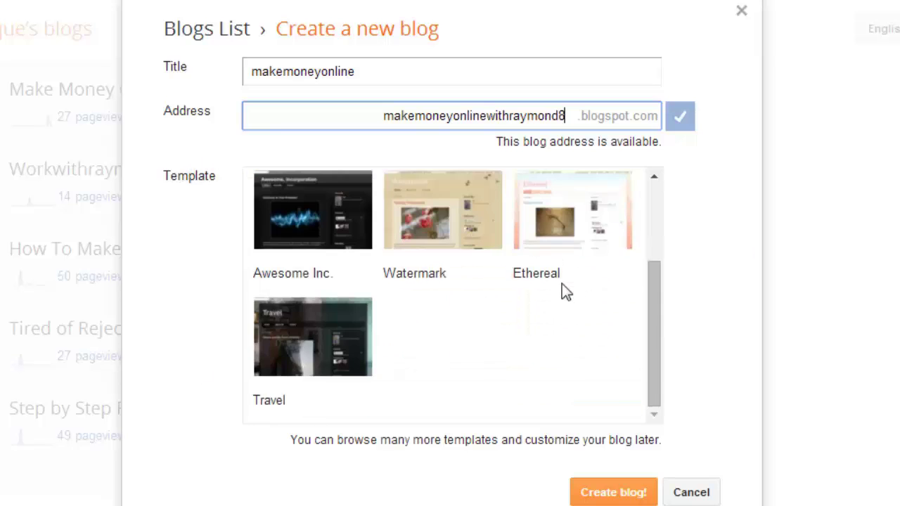
{"action": "scroll", "coordinate": [573, 290], "scroll_direction": "up", "scroll_amount": 3}
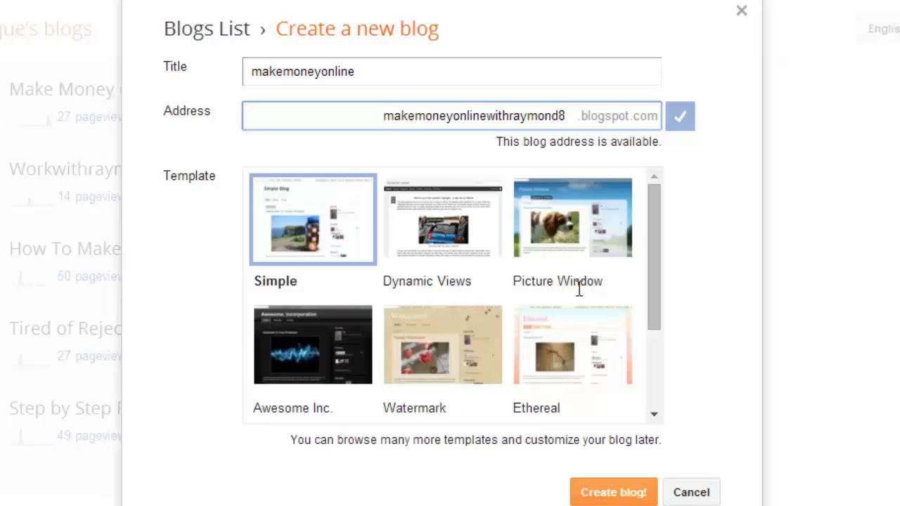
Step: Create the makemoneyonline blog and dismiss the blog-created notice on the dashboard
{"action": "left_click", "coordinate": [632, 496]}
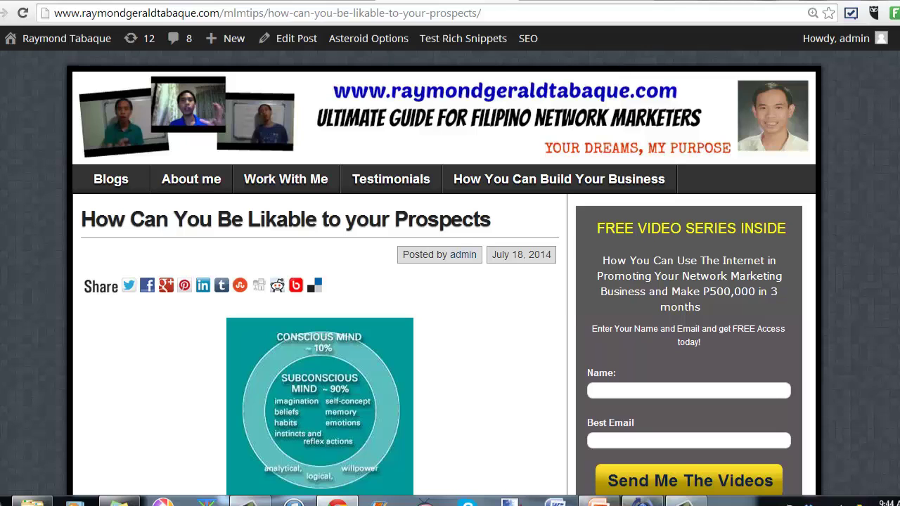
{"action": "key", "text": "ctrl+Tab"}
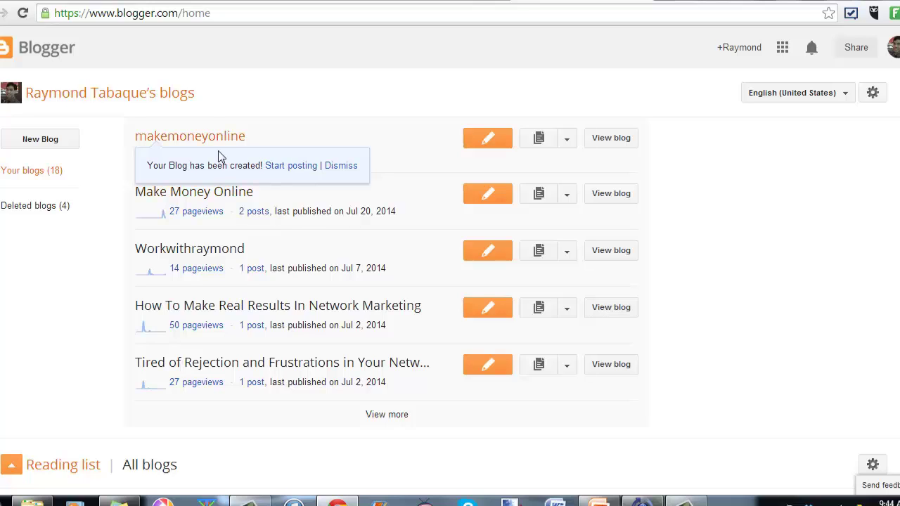
{"action": "left_click", "coordinate": [355, 167]}
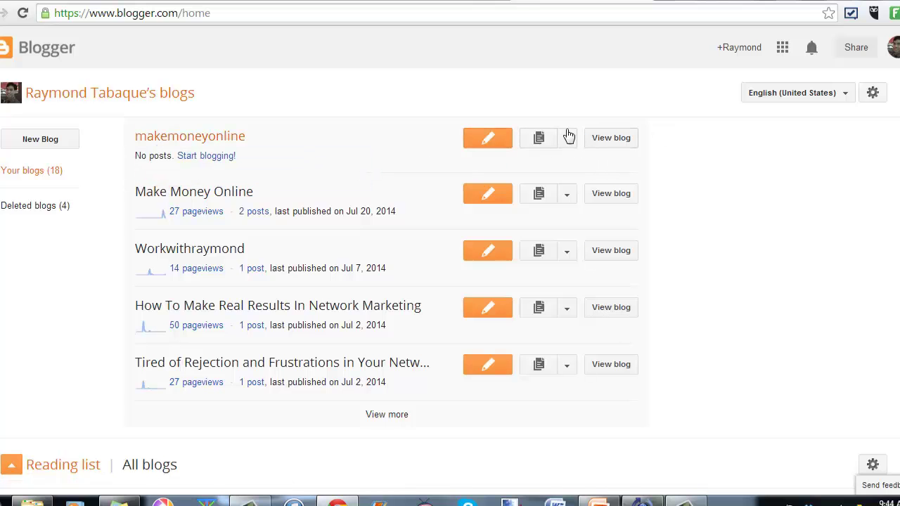
Step: Open makemoneyonline's Template page and browse the Simple, Dynamic Views, Awesome Inc. and Watermark designs
{"action": "left_click", "coordinate": [567, 138]}
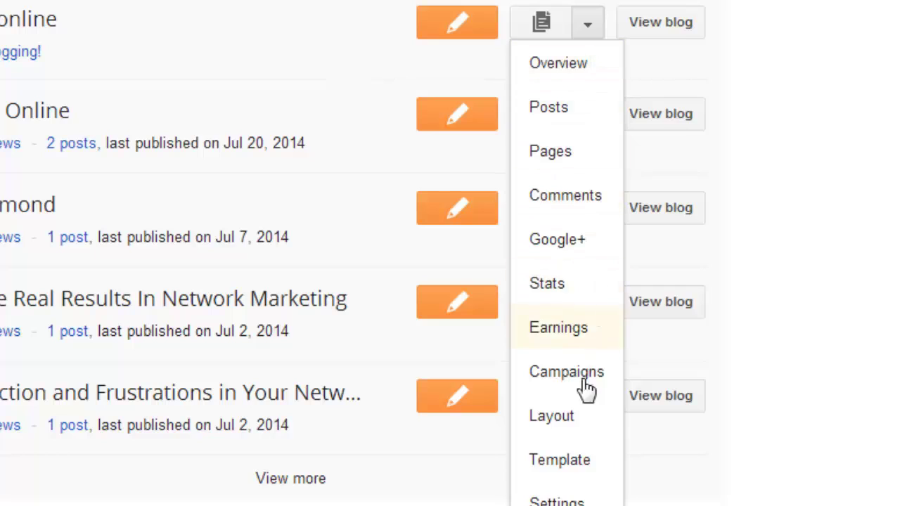
{"action": "left_click", "coordinate": [561, 475]}
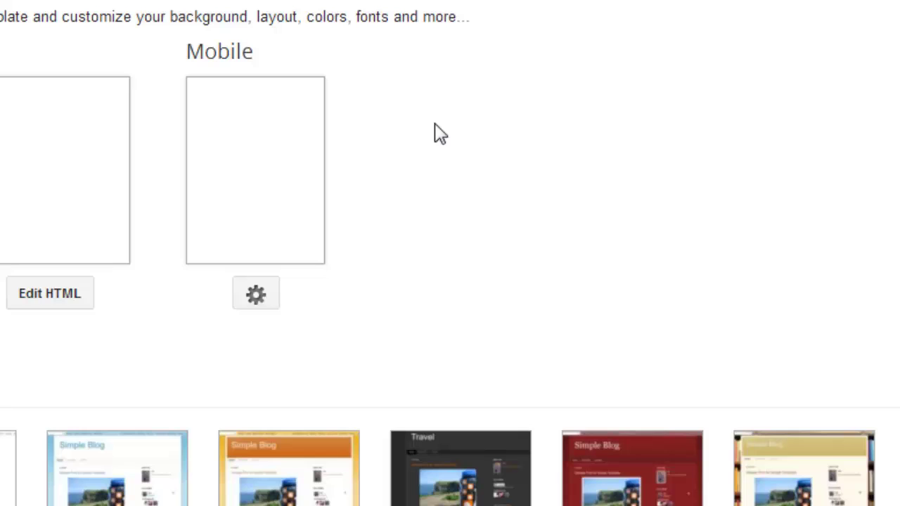
{"action": "scroll", "coordinate": [434, 134], "scroll_direction": "down", "scroll_amount": 5}
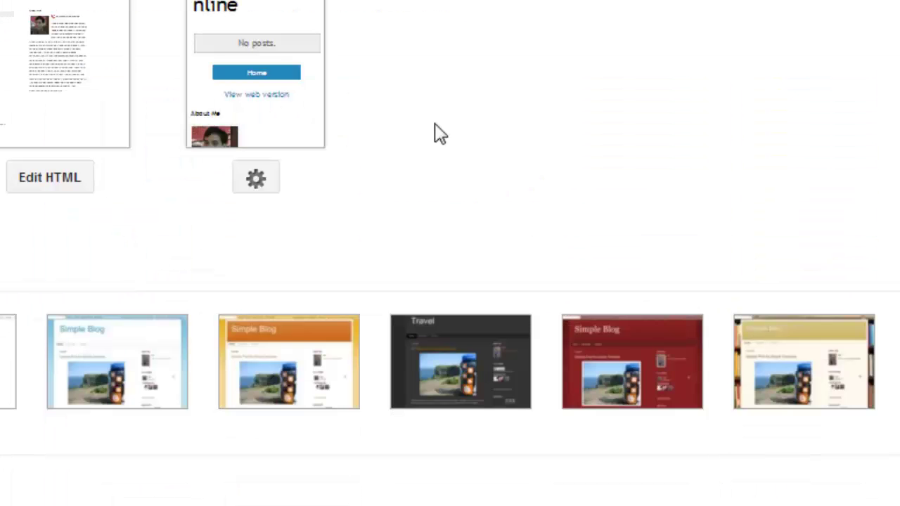
{"action": "scroll", "coordinate": [435, 125], "scroll_direction": "up", "scroll_amount": 1}
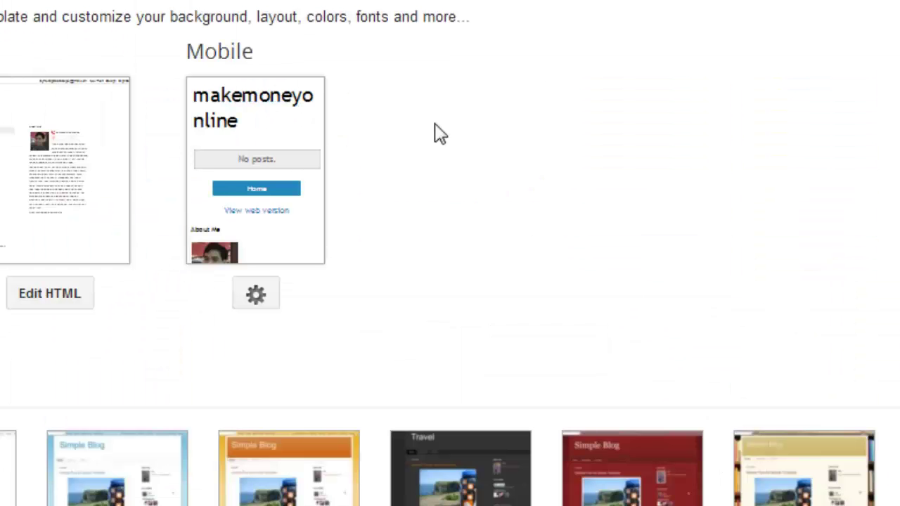
{"action": "scroll", "coordinate": [435, 125], "scroll_direction": "down", "scroll_amount": 1}
{"action": "scroll", "coordinate": [436, 134], "scroll_direction": "down", "scroll_amount": 1}
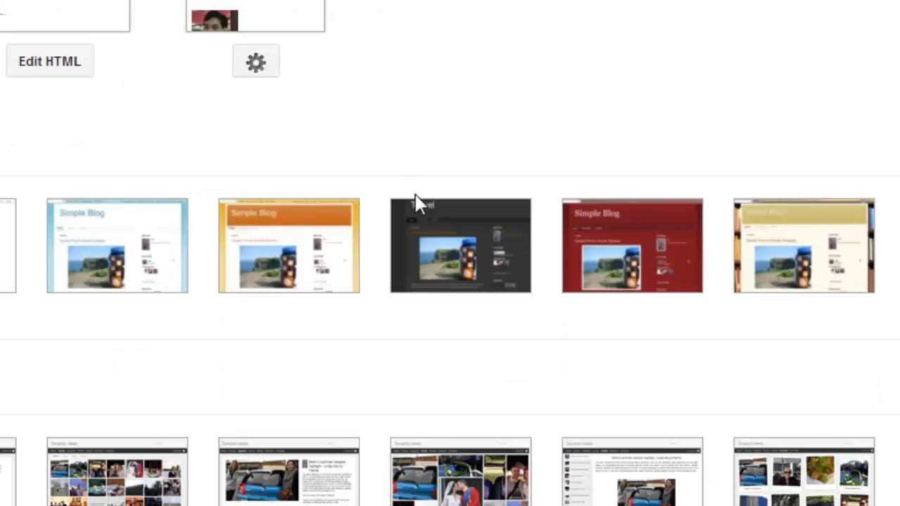
{"action": "scroll", "coordinate": [296, 243], "scroll_direction": "down", "scroll_amount": 2}
{"action": "scroll", "coordinate": [295, 242], "scroll_direction": "down", "scroll_amount": 5}
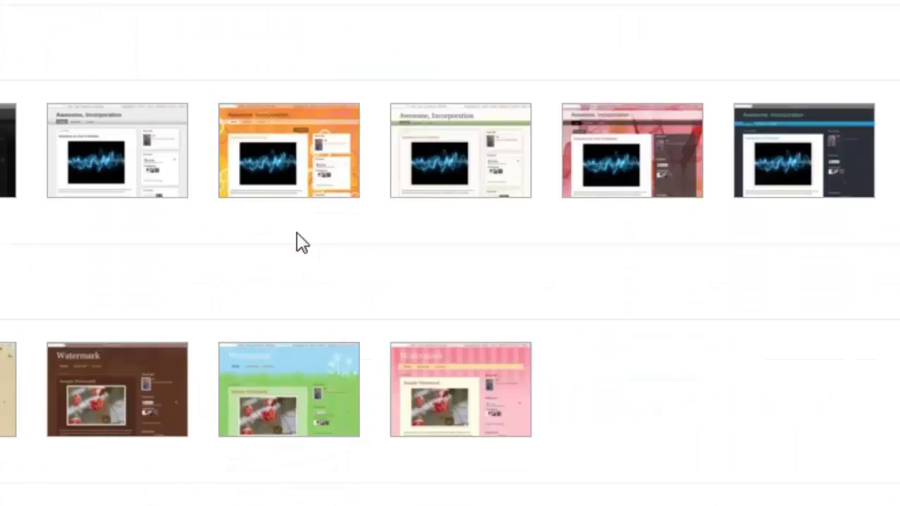
{"action": "mouse_move", "coordinate": [311, 185]}
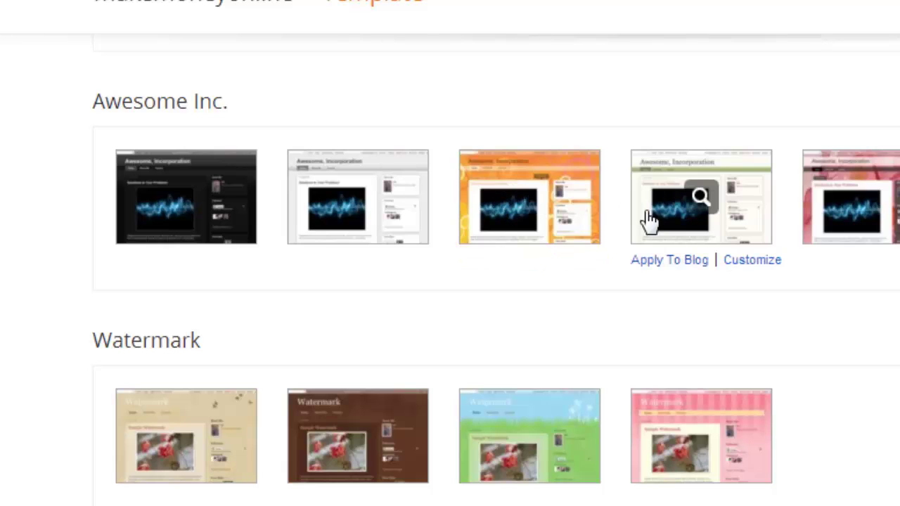
Step: Preview the green Awesome Inc. design and apply it to the makemoneyonline blog
{"action": "left_click", "coordinate": [672, 225]}
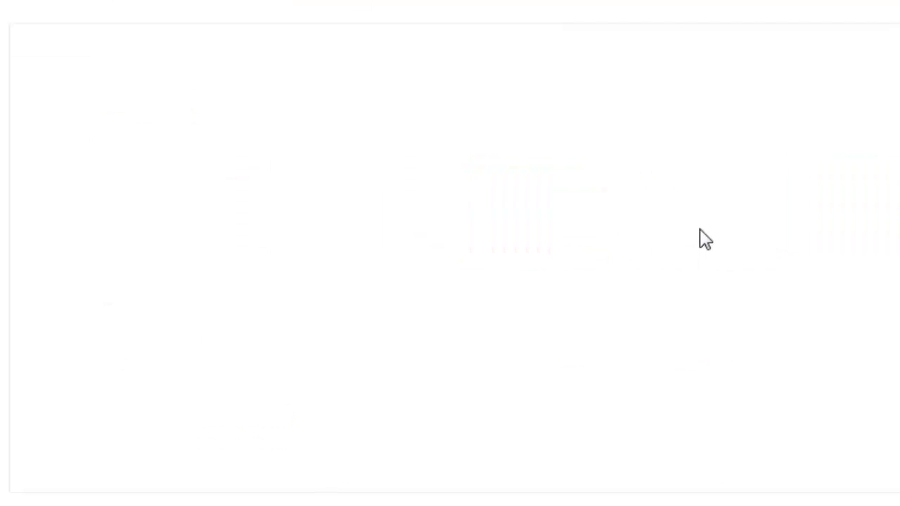
{"action": "scroll", "coordinate": [700, 230], "scroll_direction": "down", "scroll_amount": 3}
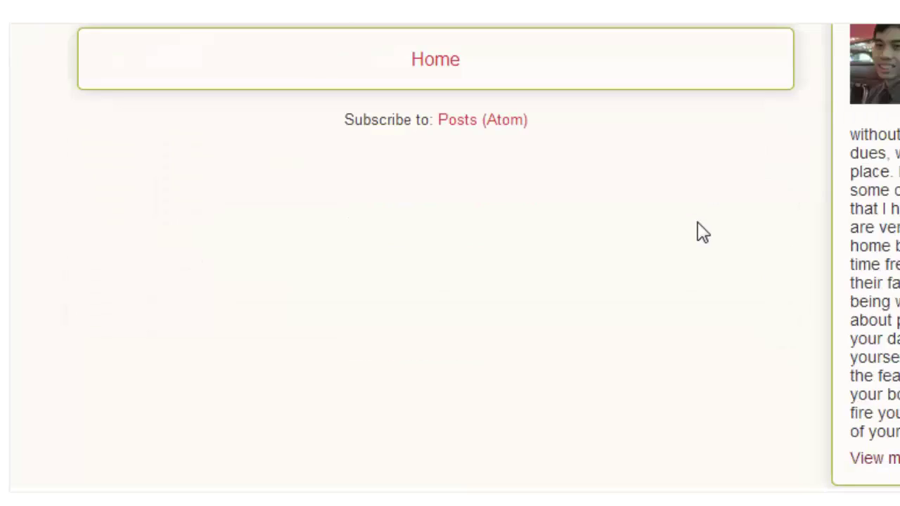
{"action": "scroll", "coordinate": [700, 229], "scroll_direction": "up", "scroll_amount": 3}
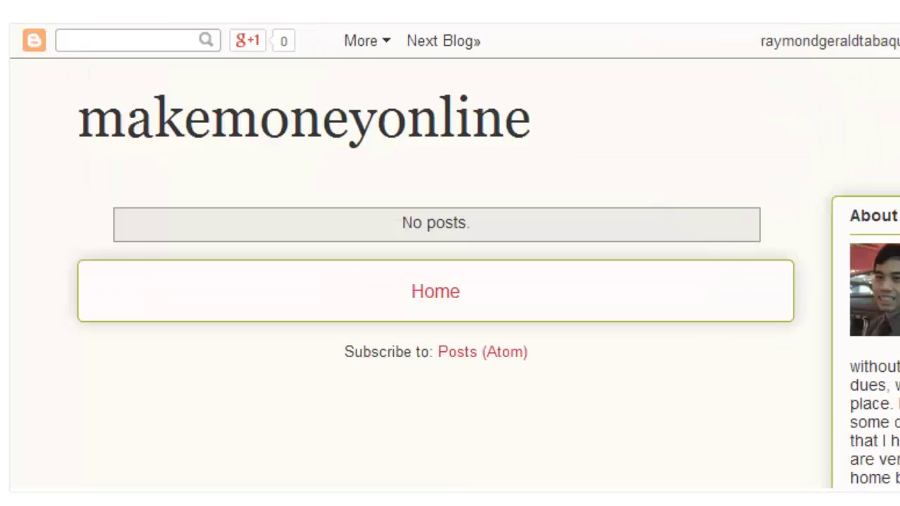
{"action": "left_click", "coordinate": [888, 503]}
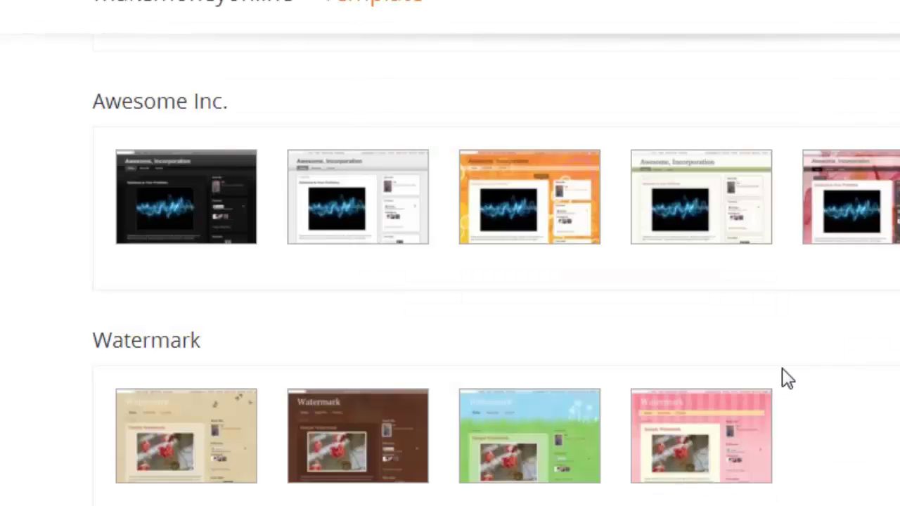
{"action": "scroll", "coordinate": [787, 378], "scroll_direction": "up", "scroll_amount": 10}
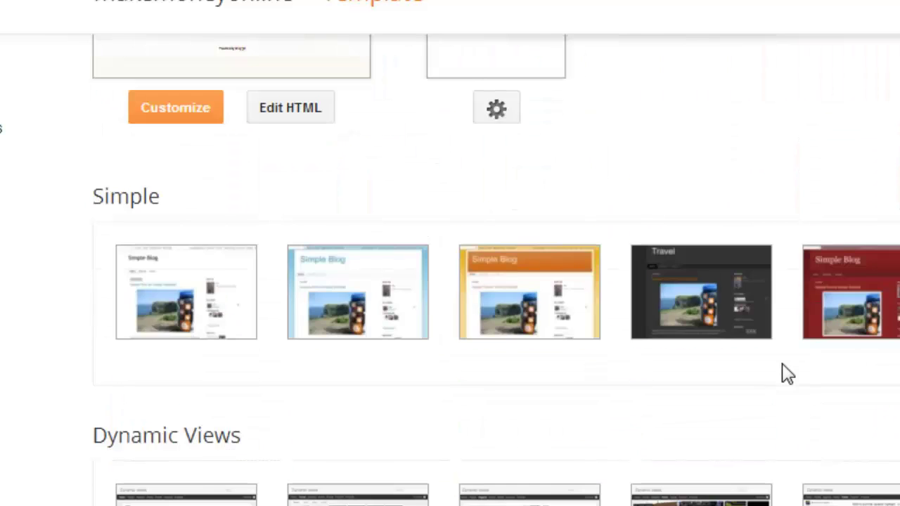
{"action": "scroll", "coordinate": [785, 373], "scroll_direction": "up", "scroll_amount": 3}
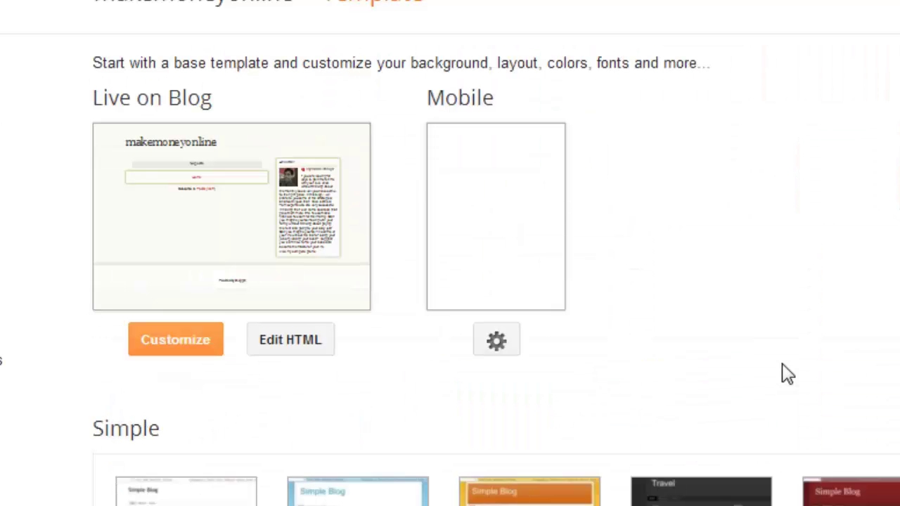
{"action": "left_click", "coordinate": [177, 341]}
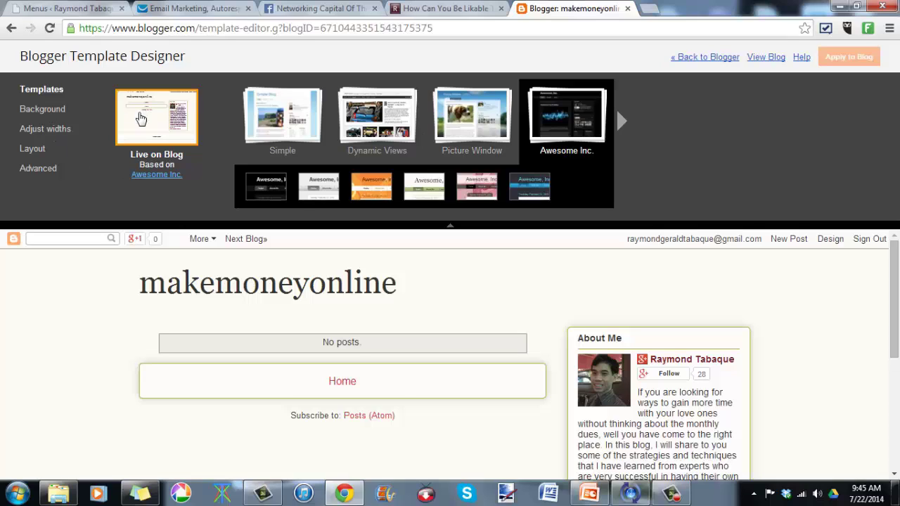
{"action": "left_click", "coordinate": [51, 115]}
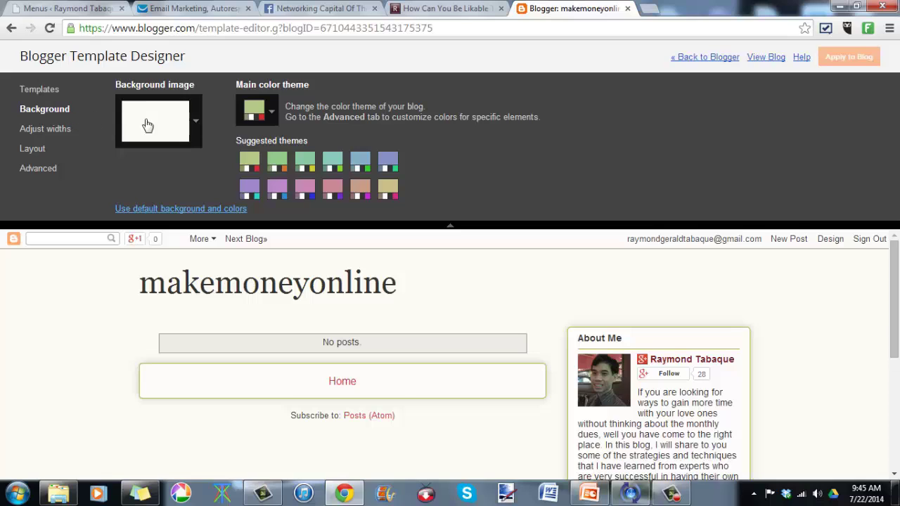
{"action": "left_click", "coordinate": [197, 124]}
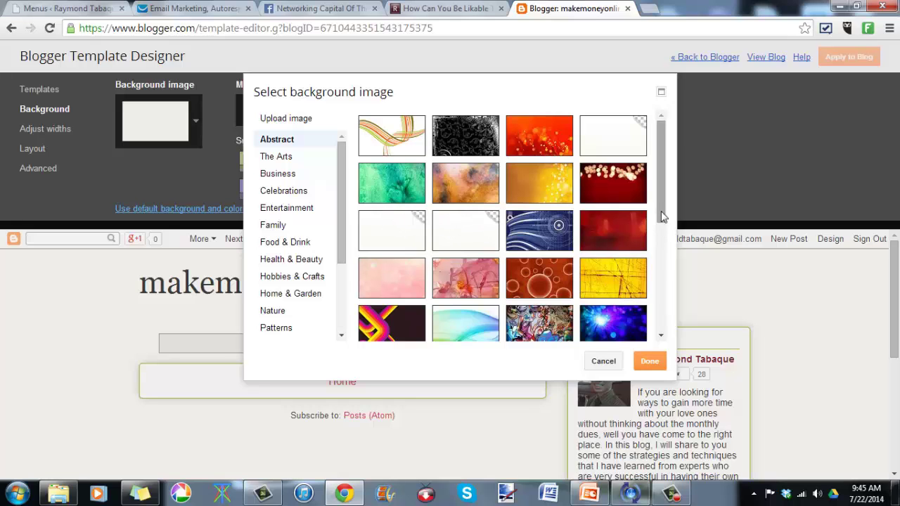
{"action": "mouse_move", "coordinate": [661, 211]}
{"action": "left_mouse_down"}
{"action": "mouse_move", "coordinate": [649, 321]}
{"action": "mouse_move", "coordinate": [665, 234]}
{"action": "mouse_move", "coordinate": [649, 211]}
{"action": "left_mouse_up"}
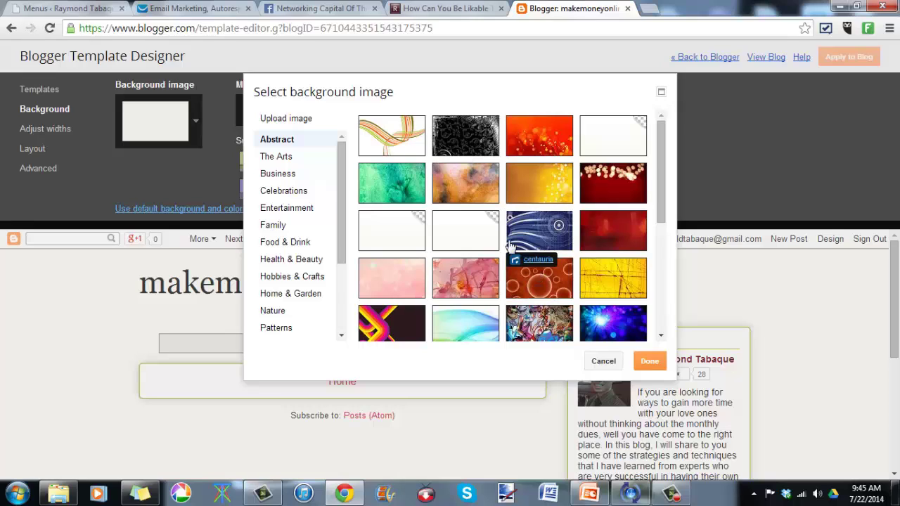
{"action": "left_click", "coordinate": [299, 126]}
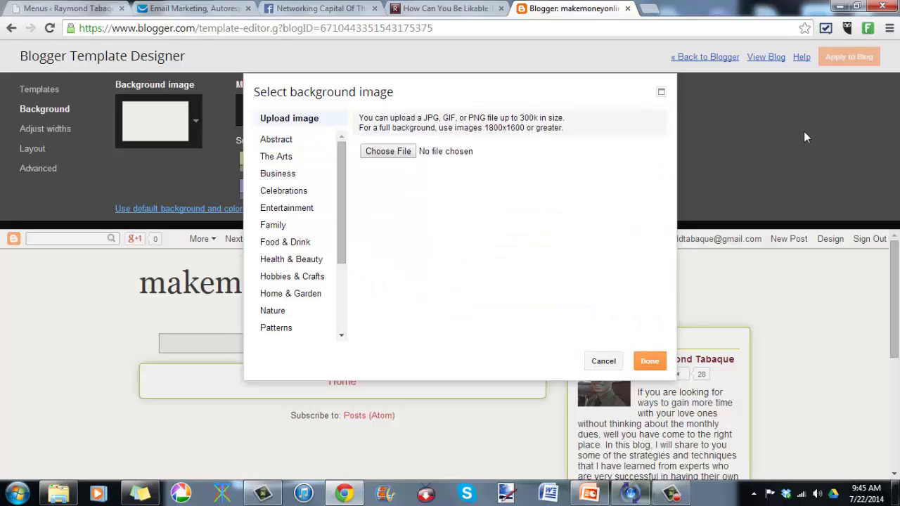
{"action": "left_click", "coordinate": [609, 364]}
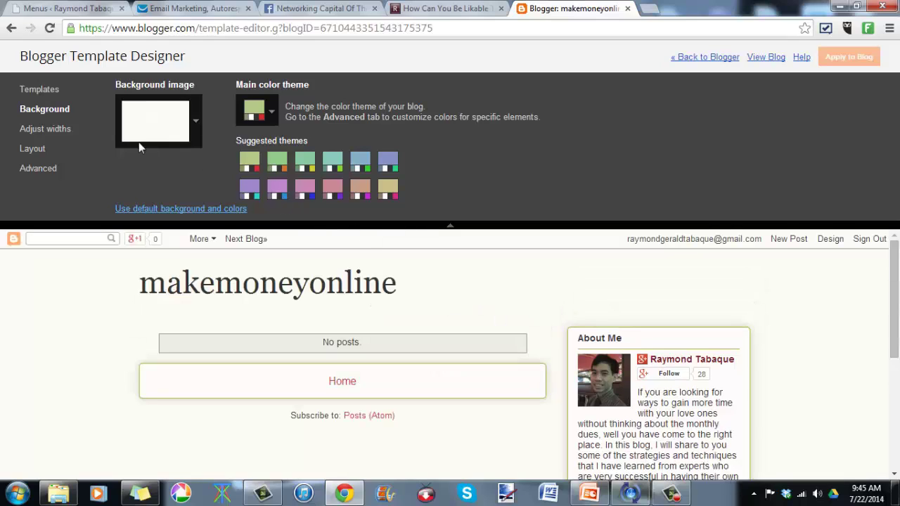
Step: Set the entire blog to 1000 px with a 350 px right sidebar, apply it, and show Layout options
{"action": "left_click", "coordinate": [47, 130]}
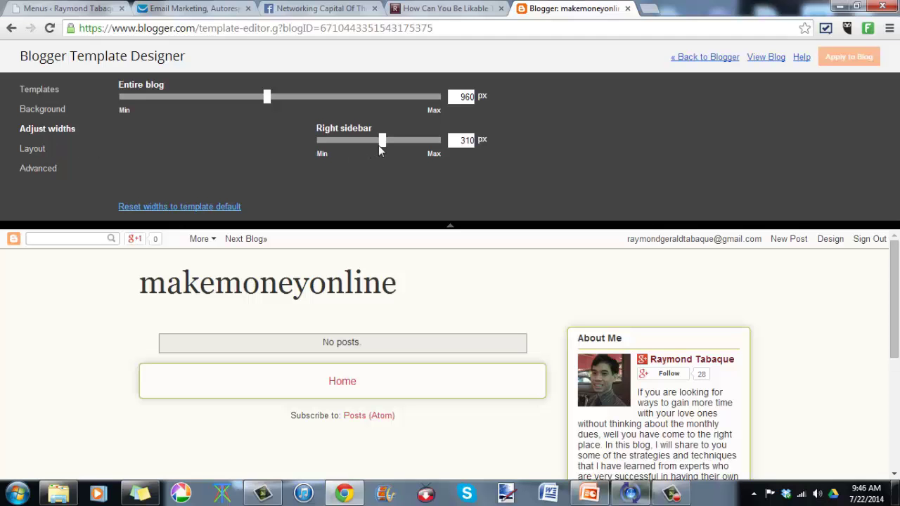
{"action": "left_click_drag", "start_coordinate": [380, 150], "coordinate": [401, 149]}
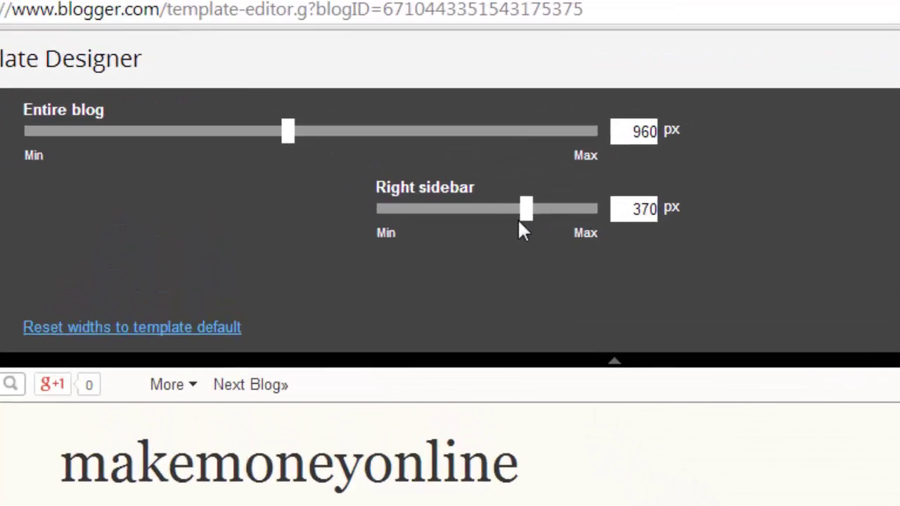
{"action": "mouse_move", "coordinate": [521, 223]}
{"action": "left_mouse_down"}
{"action": "mouse_move", "coordinate": [476, 225]}
{"action": "mouse_move", "coordinate": [516, 235]}
{"action": "left_mouse_up"}
{"action": "left_click_drag", "start_coordinate": [290, 135], "coordinate": [314, 149]}
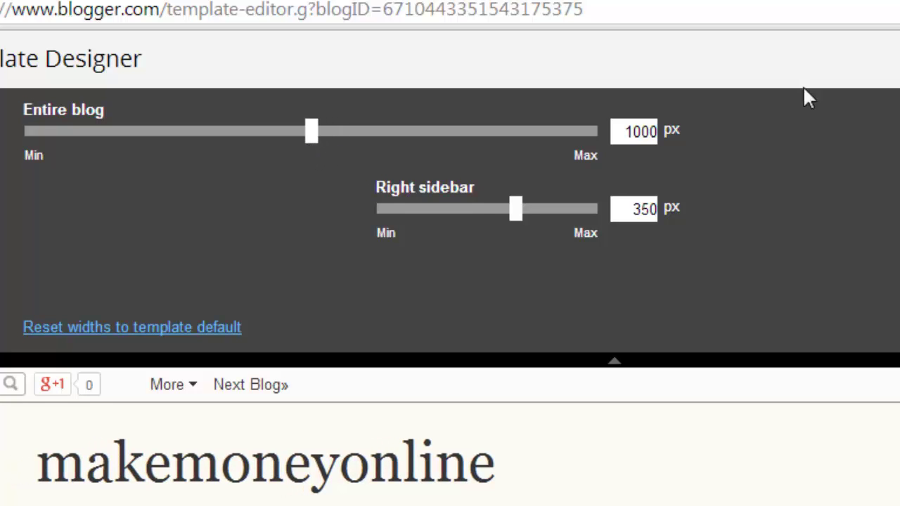
{"action": "left_click", "coordinate": [899, 63]}
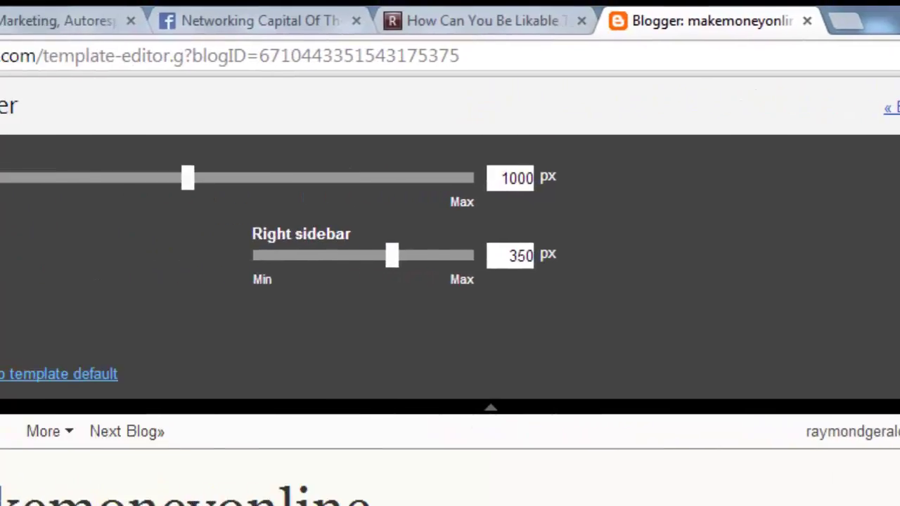
{"action": "left_click", "coordinate": [36, 285]}
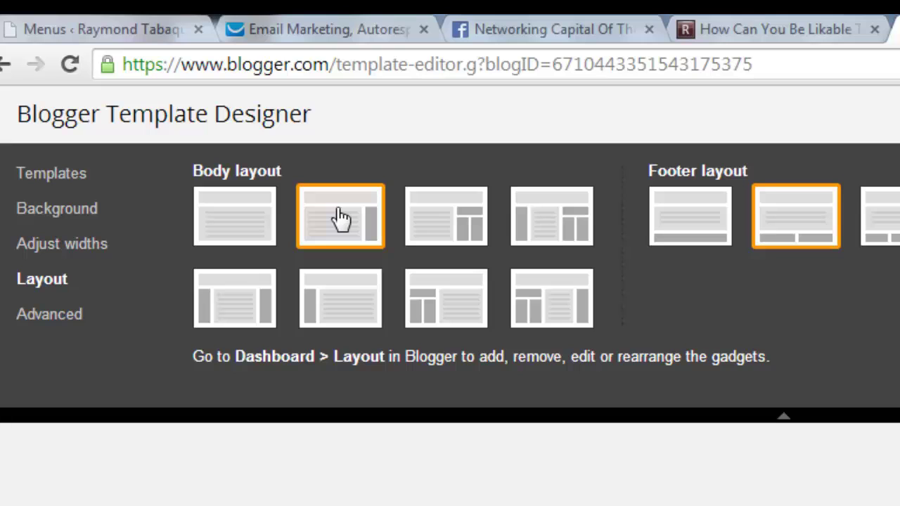
Step: Show the Template Designer's Advanced Page settings: Arial 13px, background #fcfbf5, text #333333
{"action": "left_click", "coordinate": [340, 218]}
{"action": "left_click", "coordinate": [49, 314]}
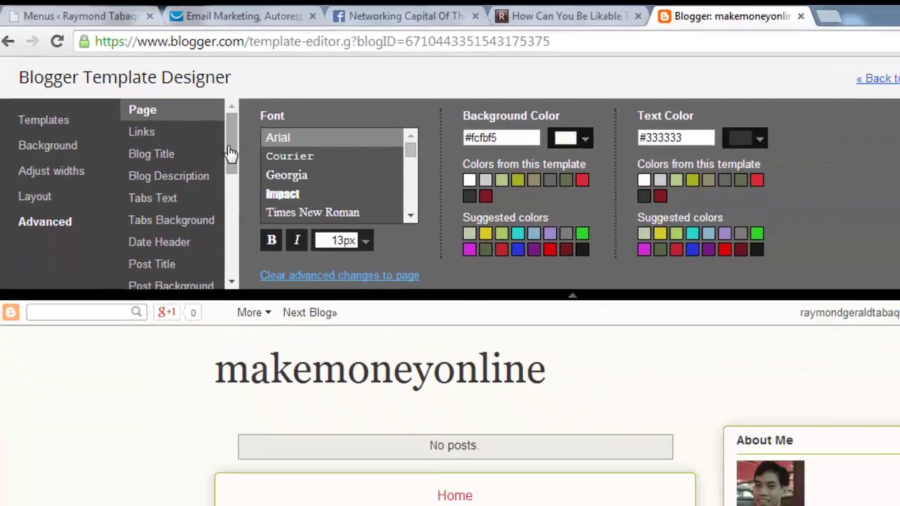
{"action": "left_click_drag", "start_coordinate": [294, 211], "coordinate": [300, 335]}
{"action": "left_click_drag", "start_coordinate": [189, 194], "coordinate": [180, 92]}
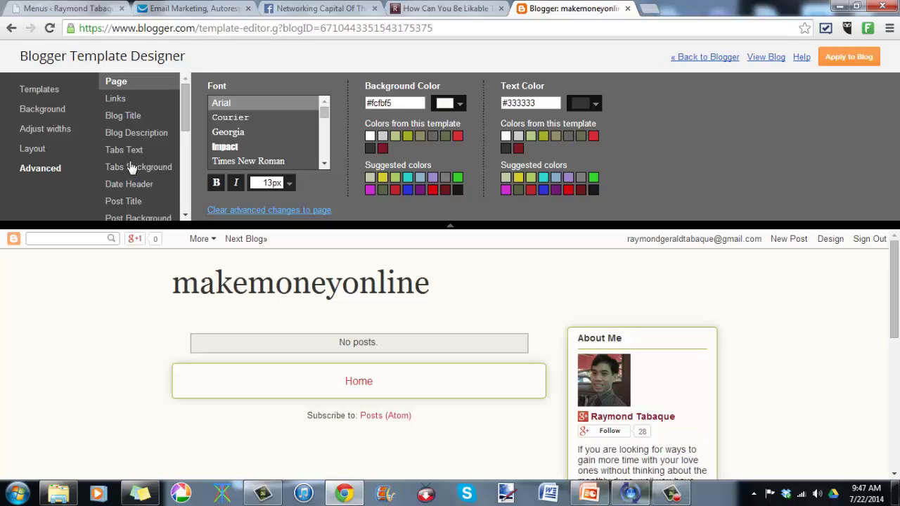
Step: Try a red blog title and Arial, Courier and Times New Roman fonts, settling back on Georgia
{"action": "left_click", "coordinate": [133, 115]}
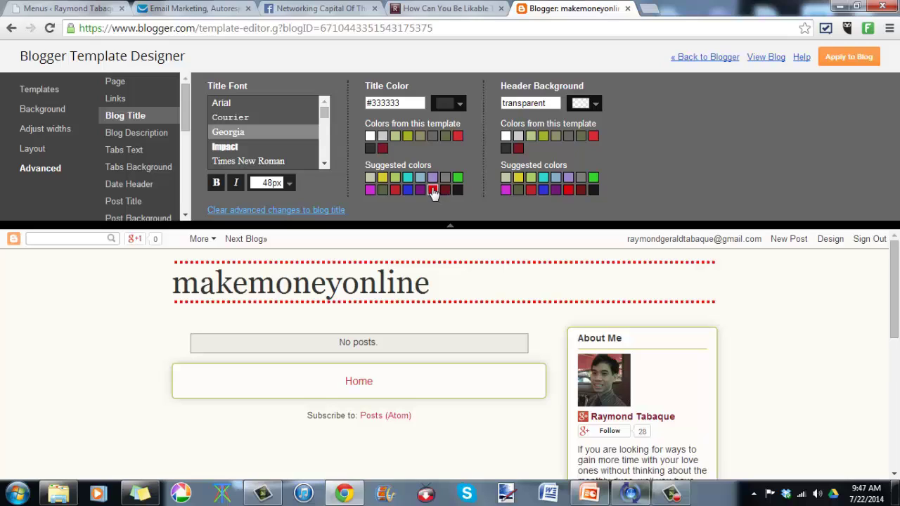
{"action": "left_click", "coordinate": [433, 191]}
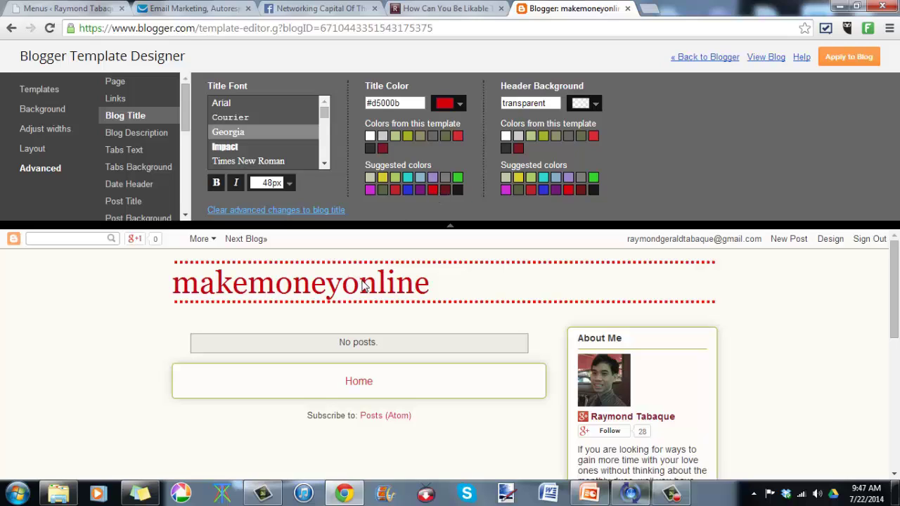
{"action": "left_click", "coordinate": [245, 104]}
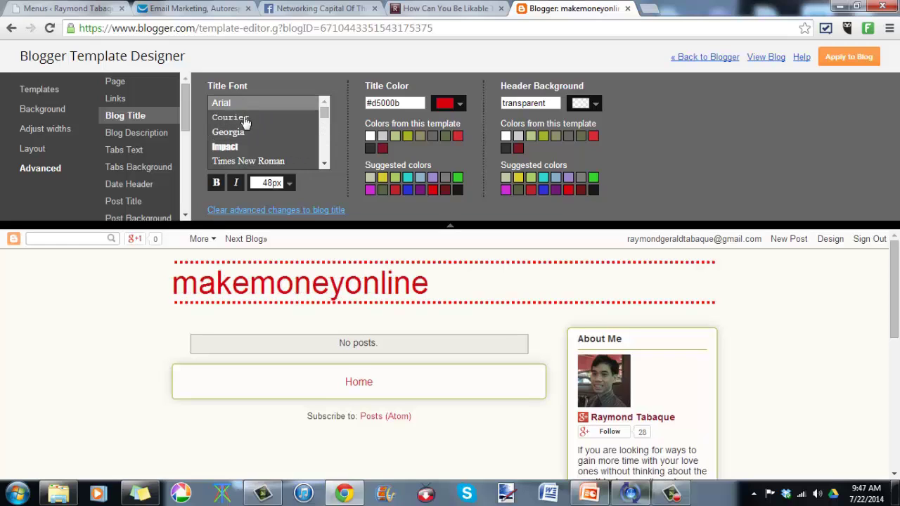
{"action": "left_click", "coordinate": [244, 118]}
{"action": "left_click", "coordinate": [237, 161]}
{"action": "left_click", "coordinate": [235, 134]}
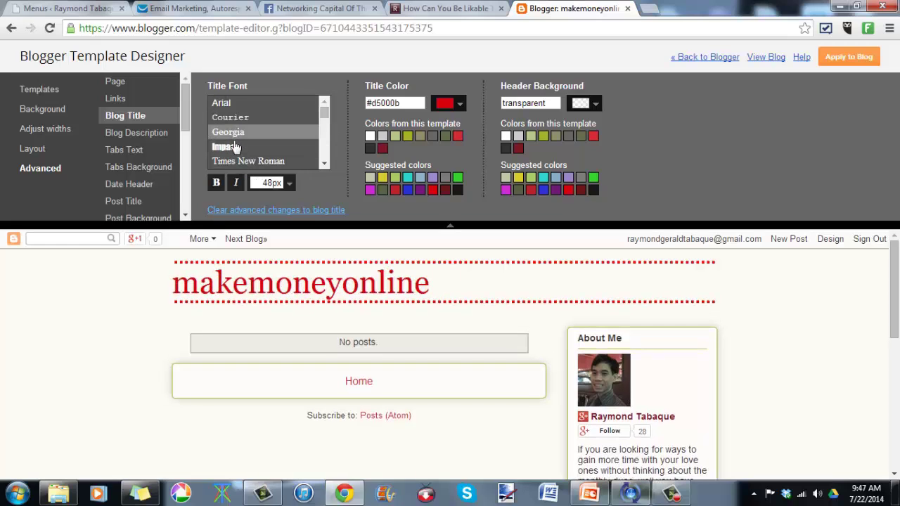
{"action": "left_click", "coordinate": [232, 117]}
{"action": "left_click", "coordinate": [237, 133]}
Step: Set the blog title colour to #191919 and apply the change to the blog
{"action": "left_click", "coordinate": [458, 190]}
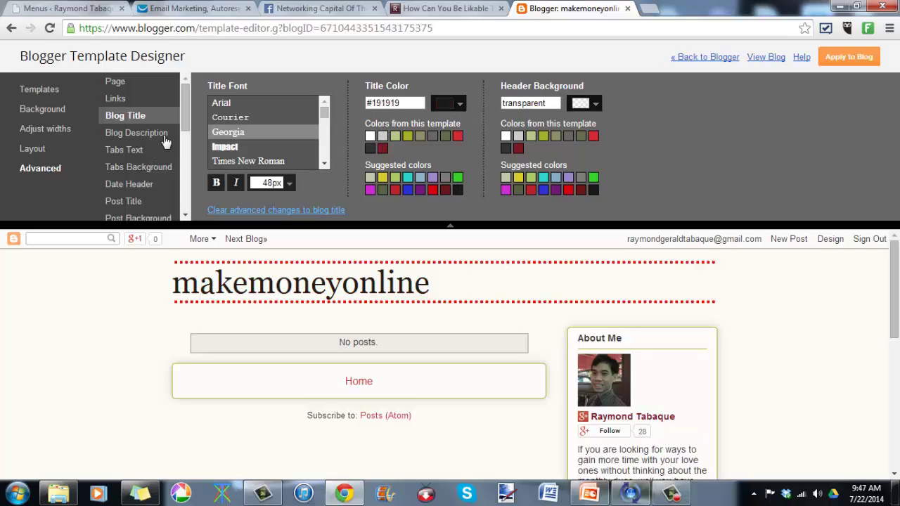
{"action": "left_click_drag", "start_coordinate": [183, 124], "coordinate": [181, 177]}
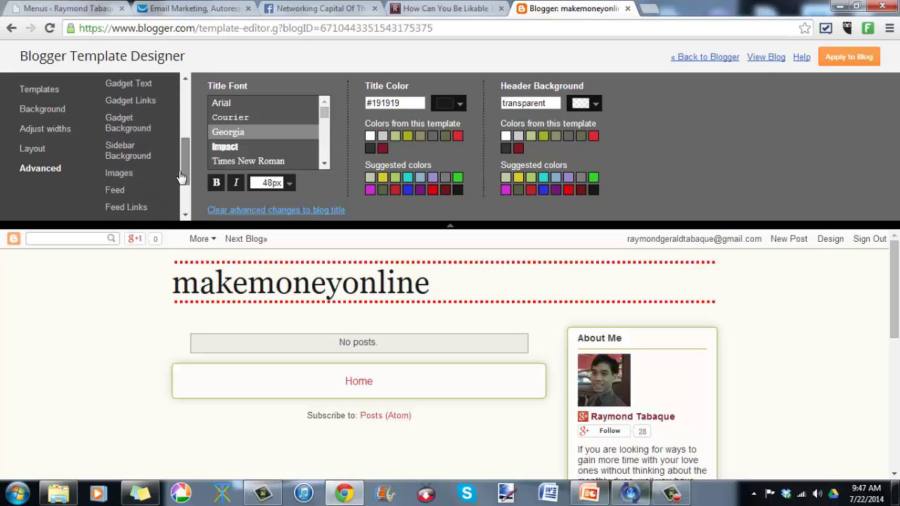
{"action": "scroll", "coordinate": [181, 177], "scroll_direction": "down", "scroll_amount": 2}
{"action": "scroll", "coordinate": [172, 162], "scroll_direction": "up", "scroll_amount": 5}
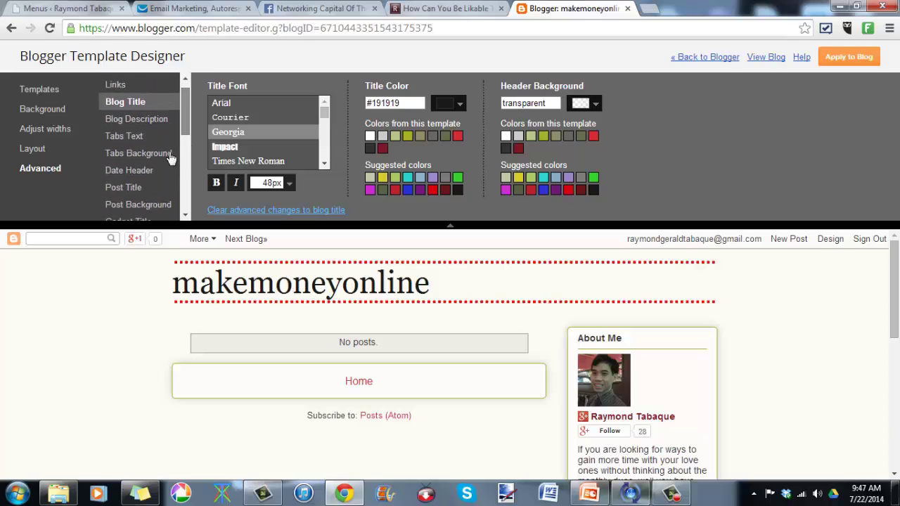
{"action": "scroll", "coordinate": [170, 159], "scroll_direction": "down", "scroll_amount": 5}
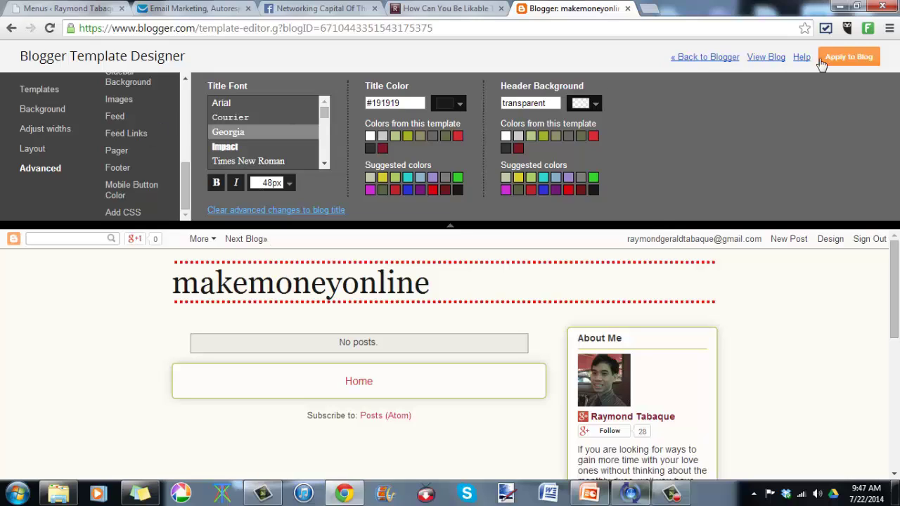
{"action": "left_click", "coordinate": [848, 58]}
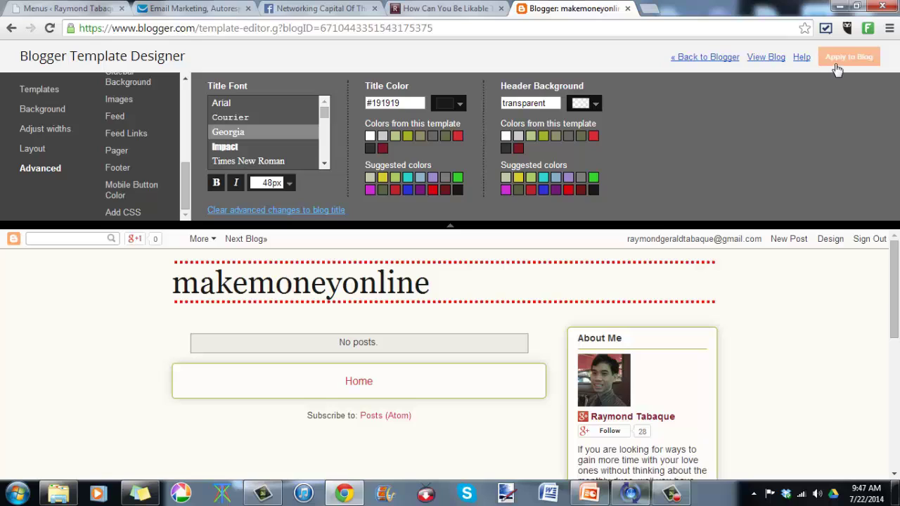
Step: Leave the Template Designer and open makemoneyonline's Layout page with its gadgets
{"action": "left_click", "coordinate": [702, 62]}
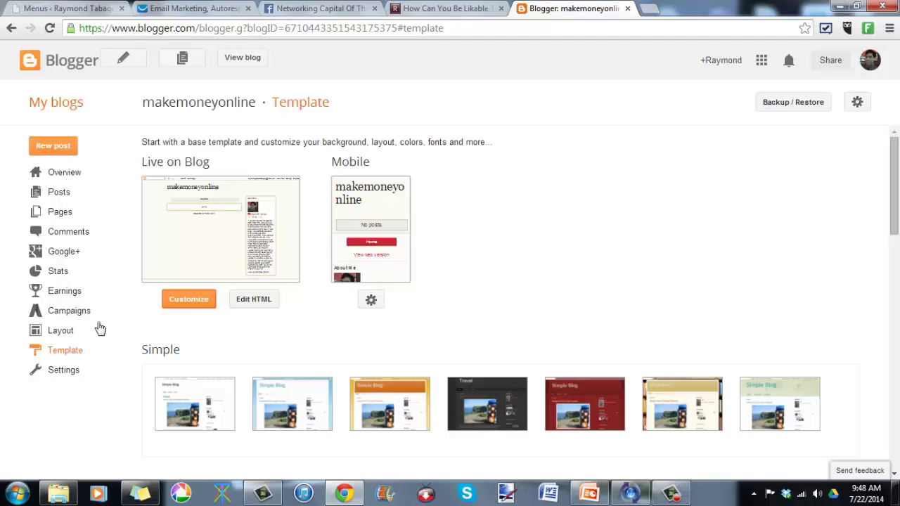
{"action": "left_click", "coordinate": [60, 331]}
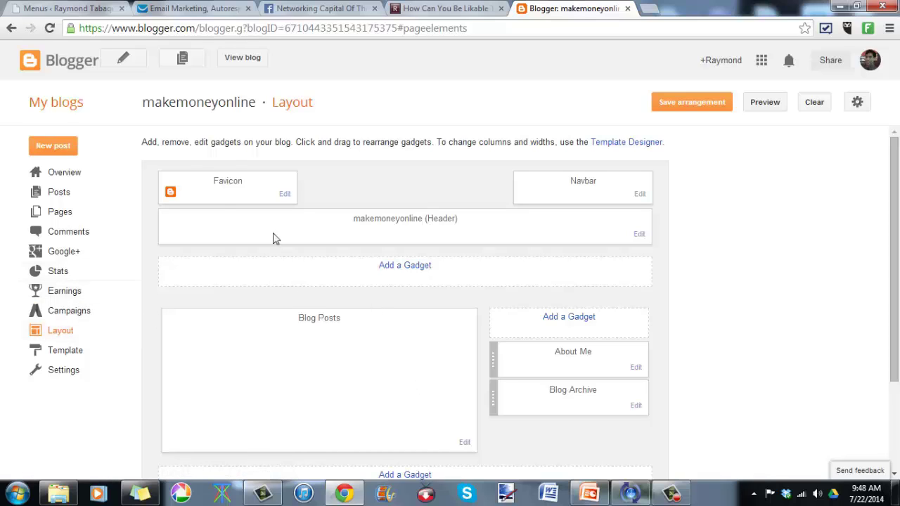
Step: View the live makemoneyonline blog in a new tab and scroll through its page
{"action": "left_click", "coordinate": [242, 58]}
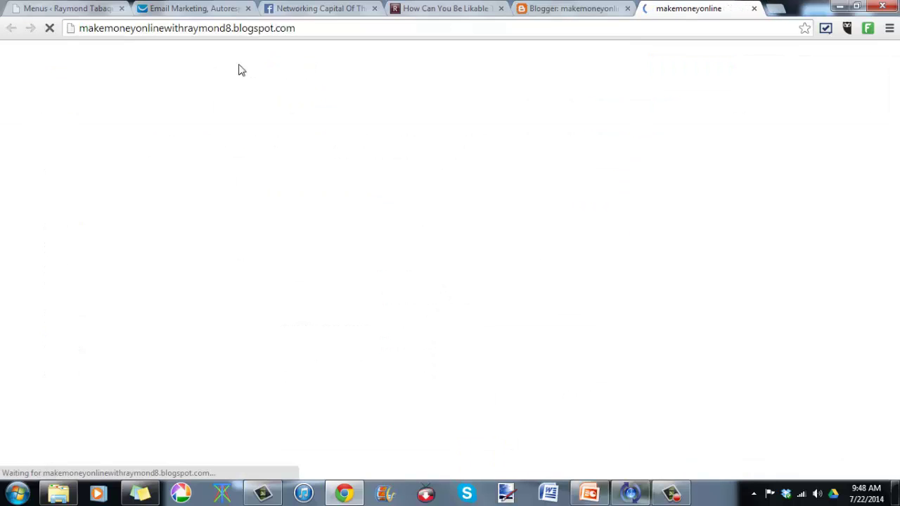
{"action": "left_click_drag", "start_coordinate": [88, 27], "coordinate": [112, 32]}
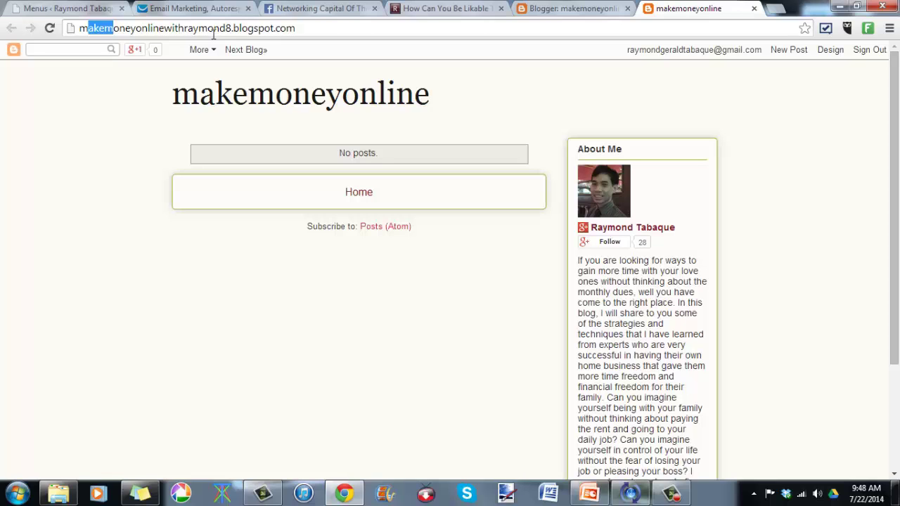
{"action": "scroll", "coordinate": [444, 237], "scroll_direction": "down", "scroll_amount": 2}
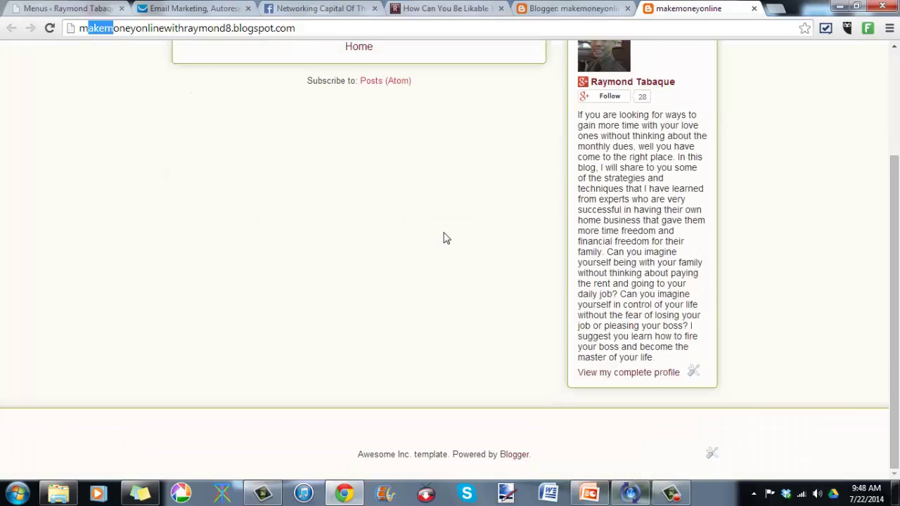
{"action": "scroll", "coordinate": [443, 237], "scroll_direction": "up", "scroll_amount": 2}
{"action": "scroll", "coordinate": [443, 238], "scroll_direction": "down", "scroll_amount": 1}
{"action": "scroll", "coordinate": [443, 238], "scroll_direction": "up", "scroll_amount": 1}
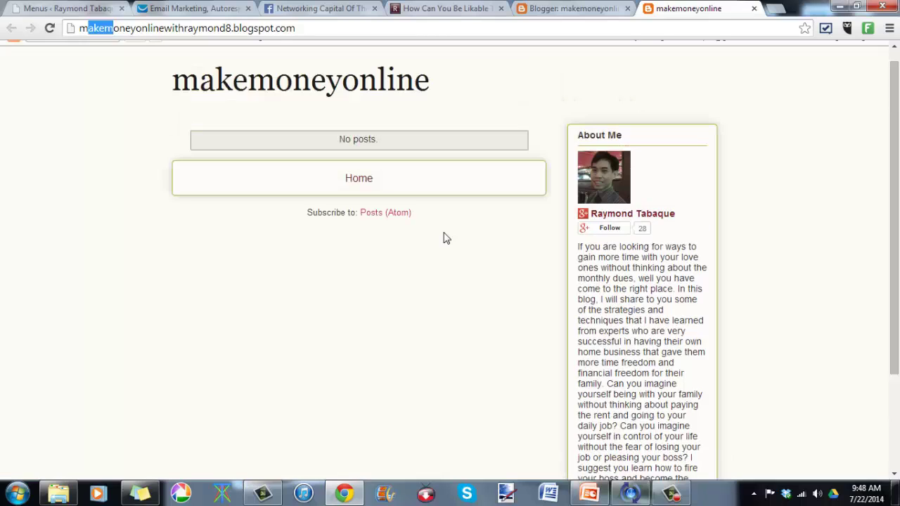
{"action": "scroll", "coordinate": [444, 238], "scroll_direction": "down", "scroll_amount": 1}
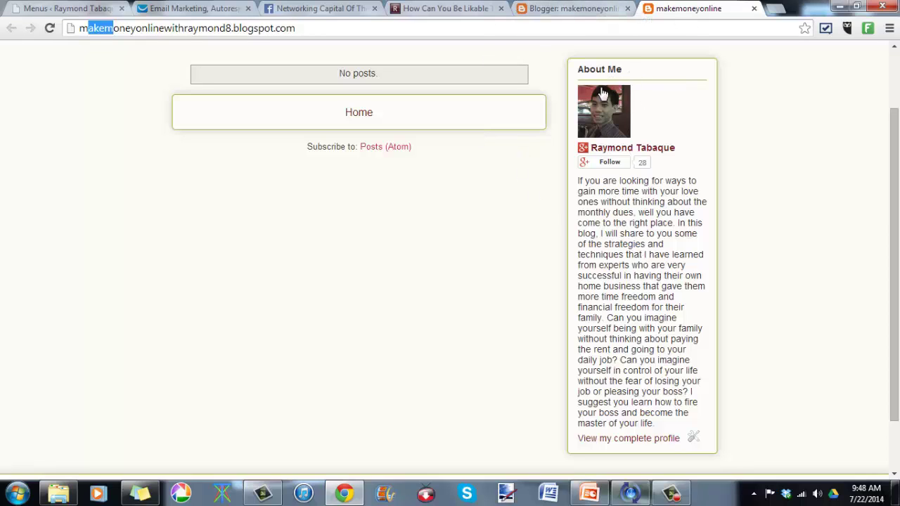
{"action": "scroll", "coordinate": [692, 363], "scroll_direction": "down", "scroll_amount": 2}
{"action": "scroll", "coordinate": [692, 362], "scroll_direction": "up", "scroll_amount": 2}
Step: Delete the About Me gadget from the layout, confirming the removal
{"action": "left_click", "coordinate": [554, 6]}
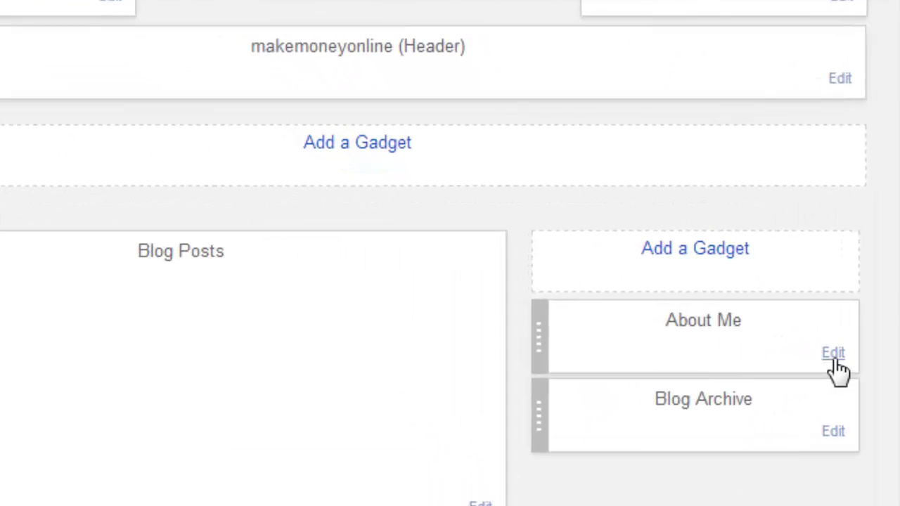
{"action": "left_click", "coordinate": [834, 362]}
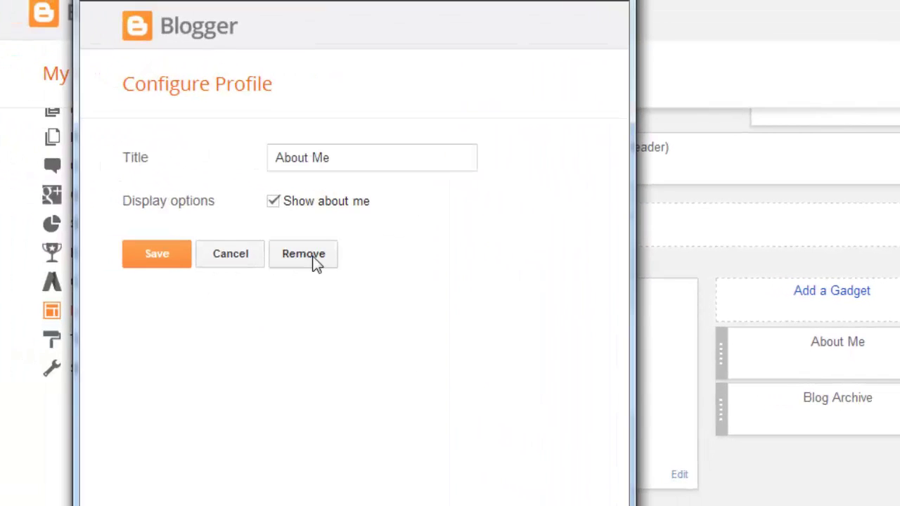
{"action": "left_click", "coordinate": [315, 262]}
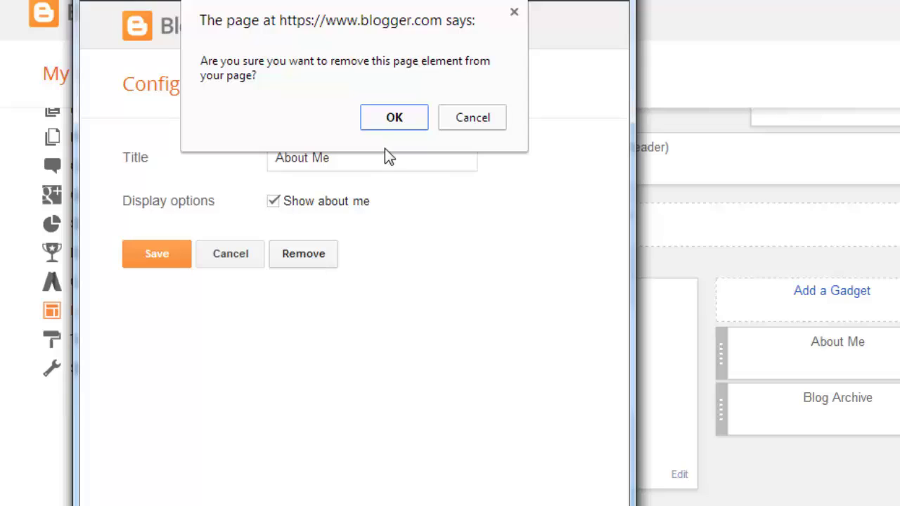
{"action": "left_click", "coordinate": [380, 119]}
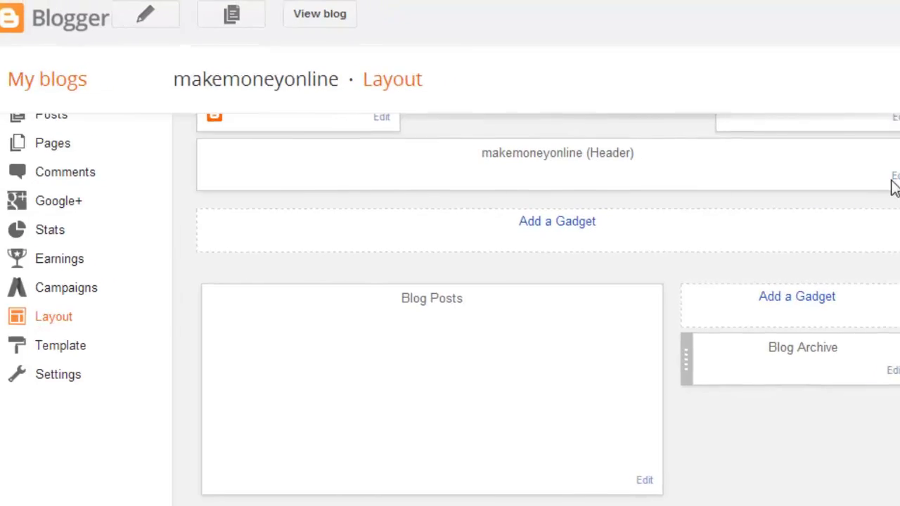
{"action": "left_click", "coordinate": [811, 194]}
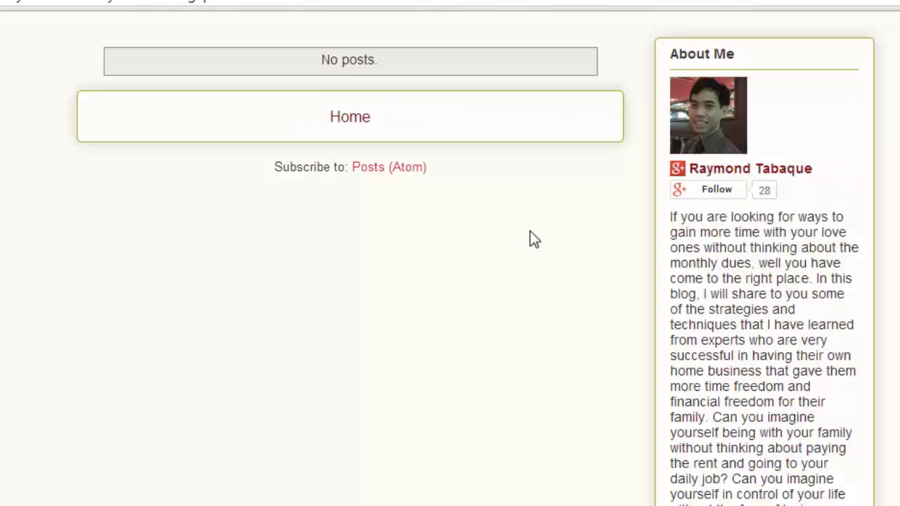
{"action": "scroll", "coordinate": [530, 239], "scroll_direction": "up", "scroll_amount": 2}
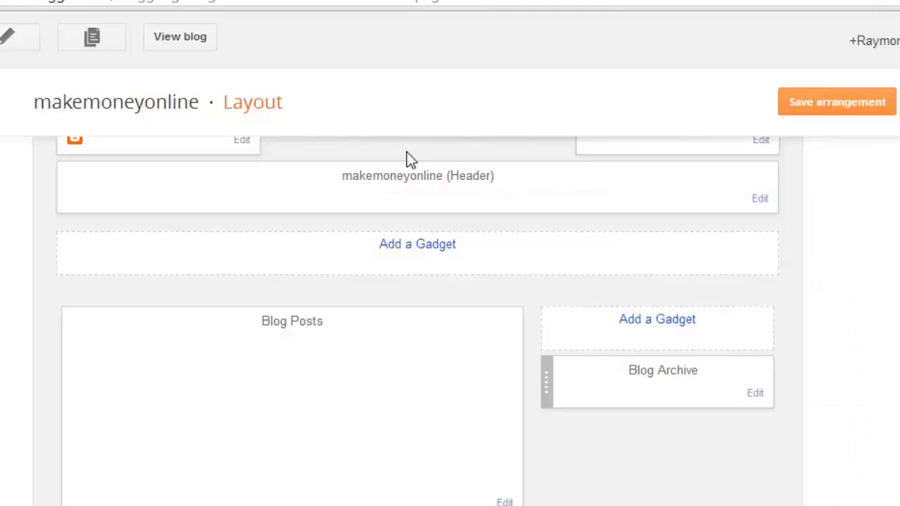
Step: Upload the 'header' picture from Desktop > Future > sales page as the blog's header image
{"action": "left_click", "coordinate": [760, 200]}
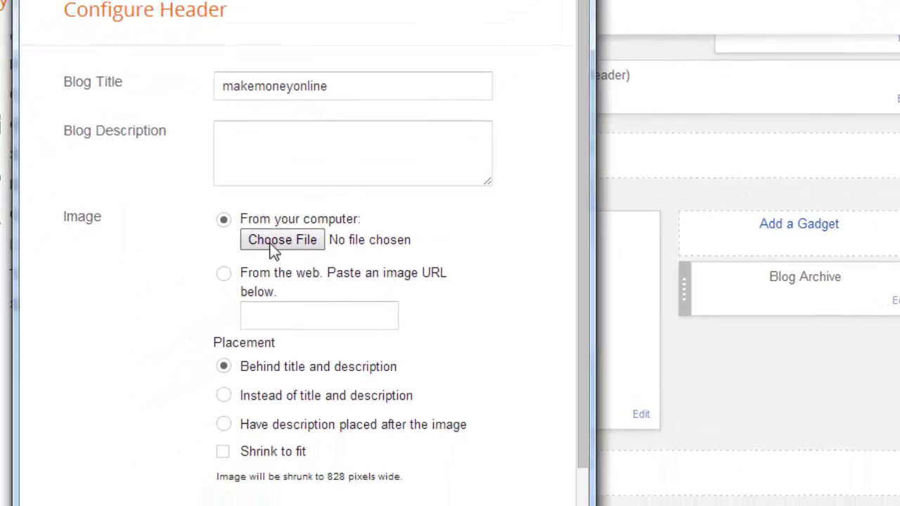
{"action": "left_click", "coordinate": [275, 239]}
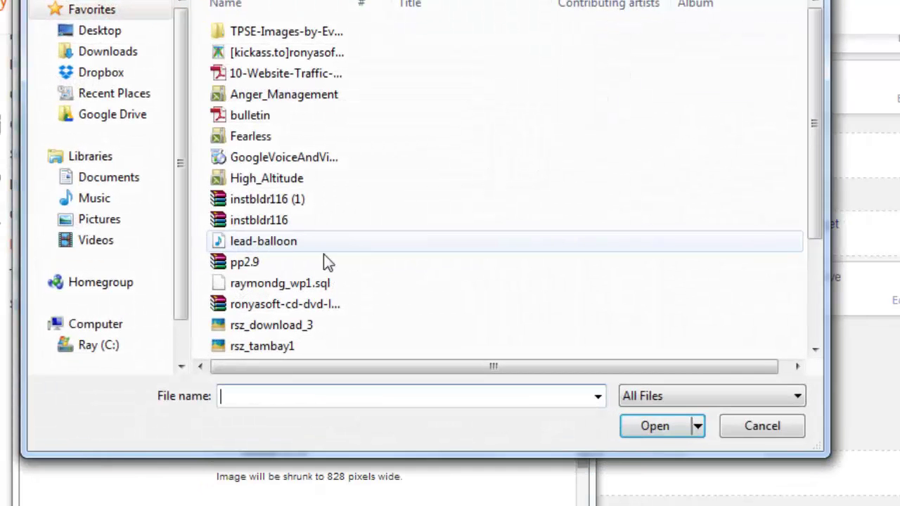
{"action": "left_click", "coordinate": [120, 34]}
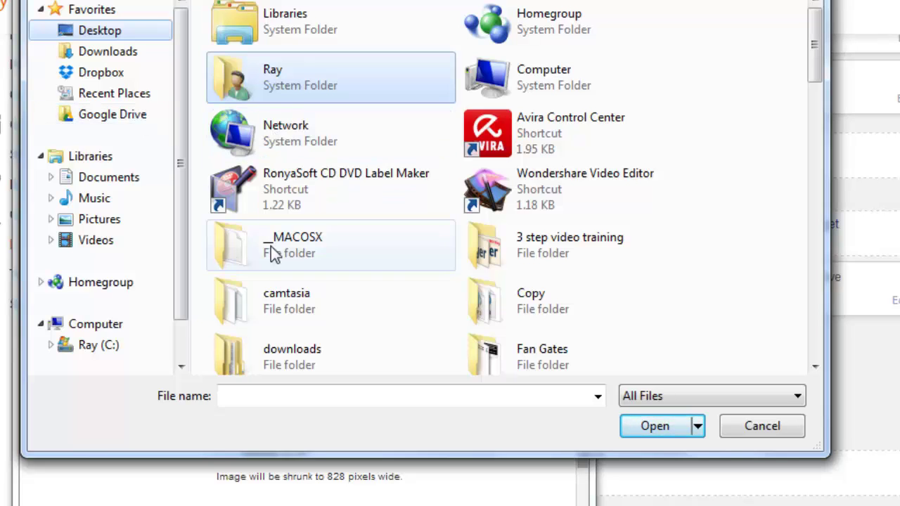
{"action": "left_click", "coordinate": [280, 273]}
{"action": "scroll", "coordinate": [279, 268], "scroll_direction": "down", "scroll_amount": 5}
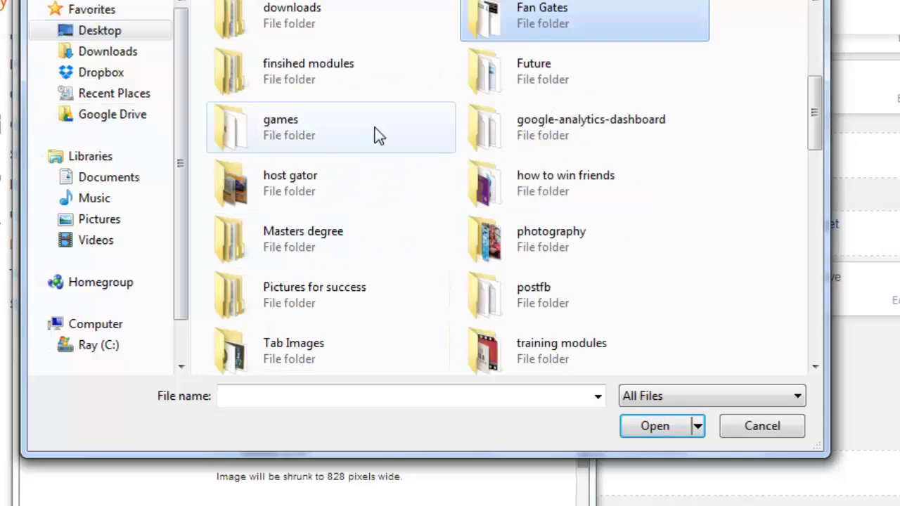
{"action": "double_click", "coordinate": [545, 56]}
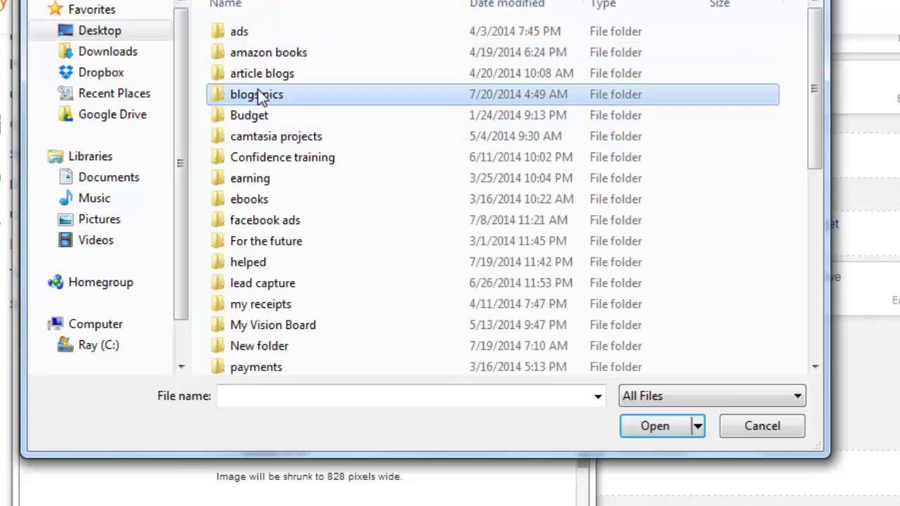
{"action": "double_click", "coordinate": [258, 92]}
{"action": "left_click", "coordinate": [43, 1]}
{"action": "scroll", "coordinate": [284, 139], "scroll_direction": "down", "scroll_amount": 3}
{"action": "scroll", "coordinate": [316, 284], "scroll_direction": "down", "scroll_amount": 1}
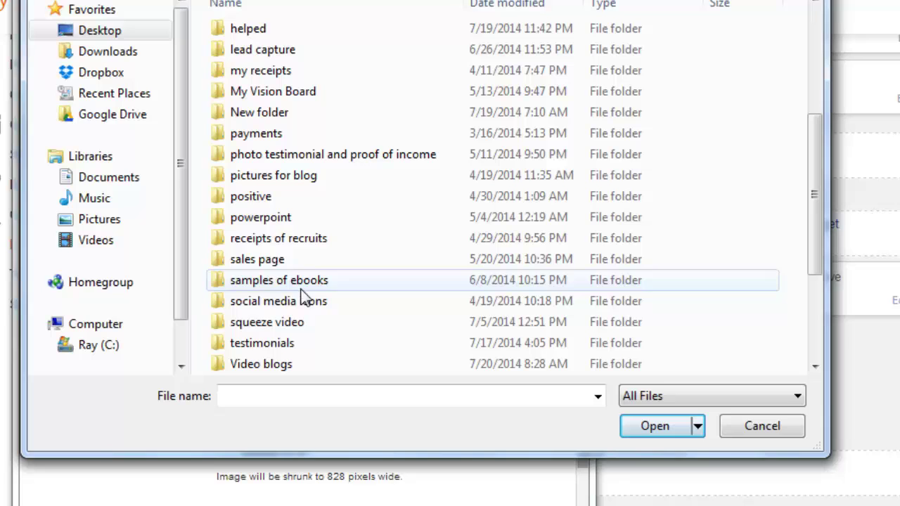
{"action": "double_click", "coordinate": [273, 266]}
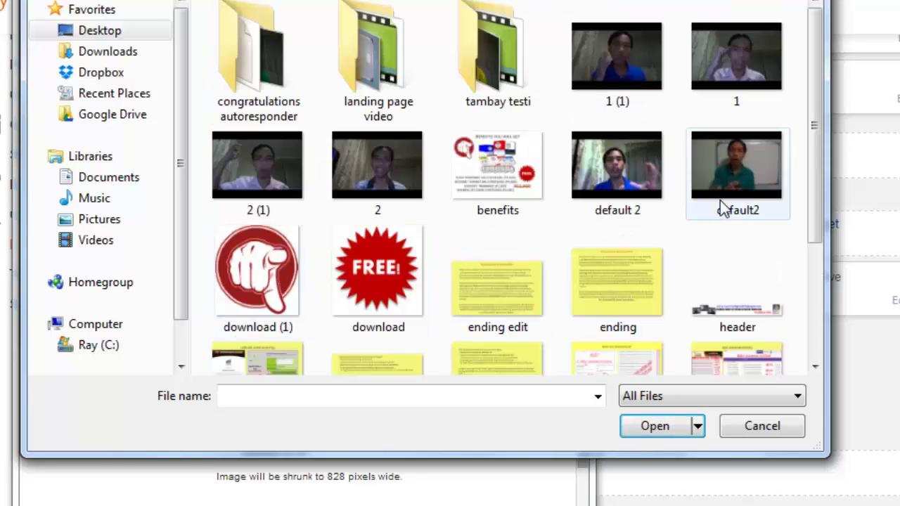
{"action": "scroll", "coordinate": [723, 211], "scroll_direction": "down", "scroll_amount": 2}
{"action": "double_click", "coordinate": [713, 157]}
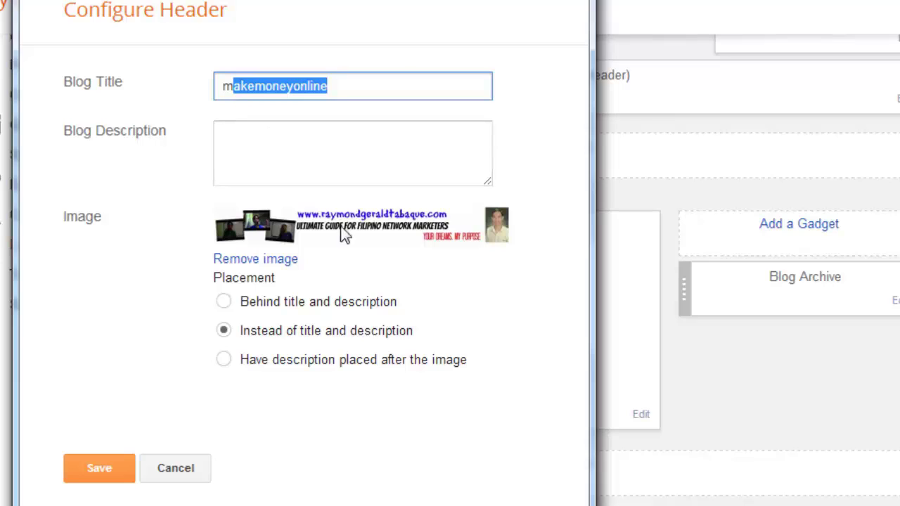
Step: Place the header image instead of title and description, save it, and view the live blog
{"action": "left_click", "coordinate": [291, 335]}
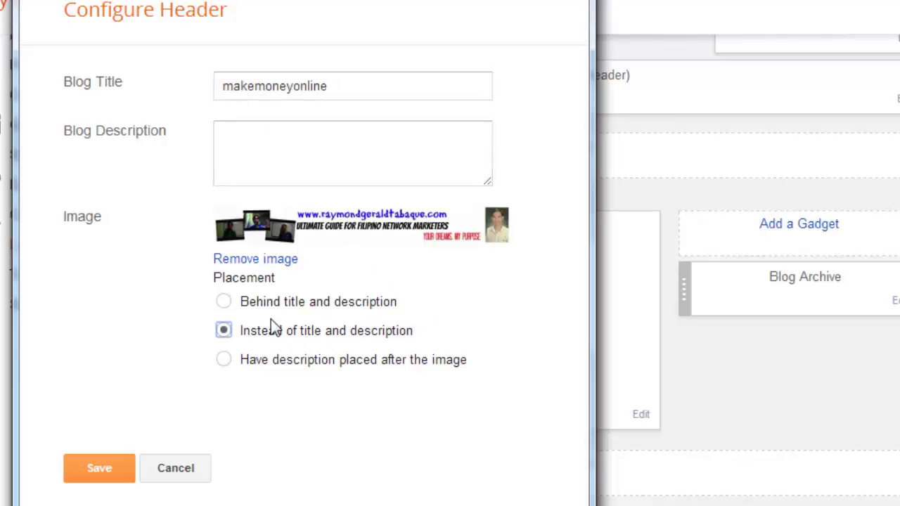
{"action": "left_click", "coordinate": [95, 481]}
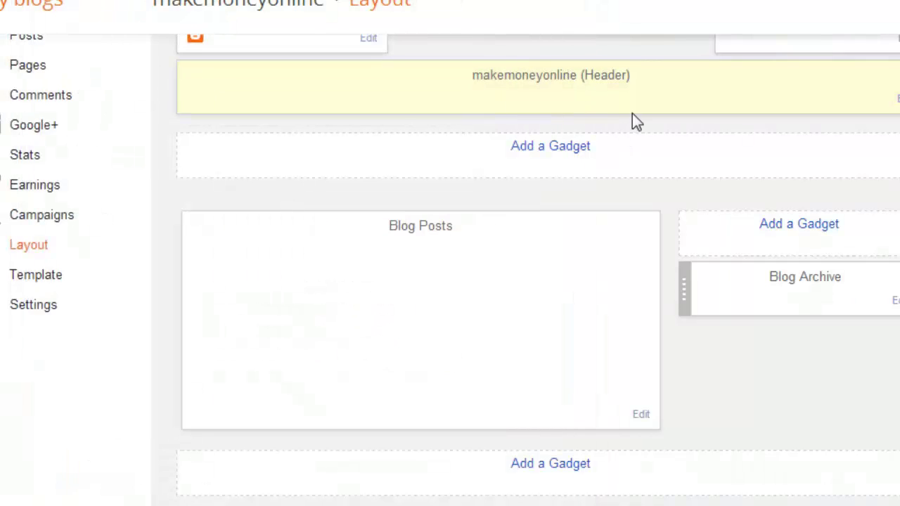
{"action": "scroll", "coordinate": [774, 112], "scroll_direction": "up", "scroll_amount": 2}
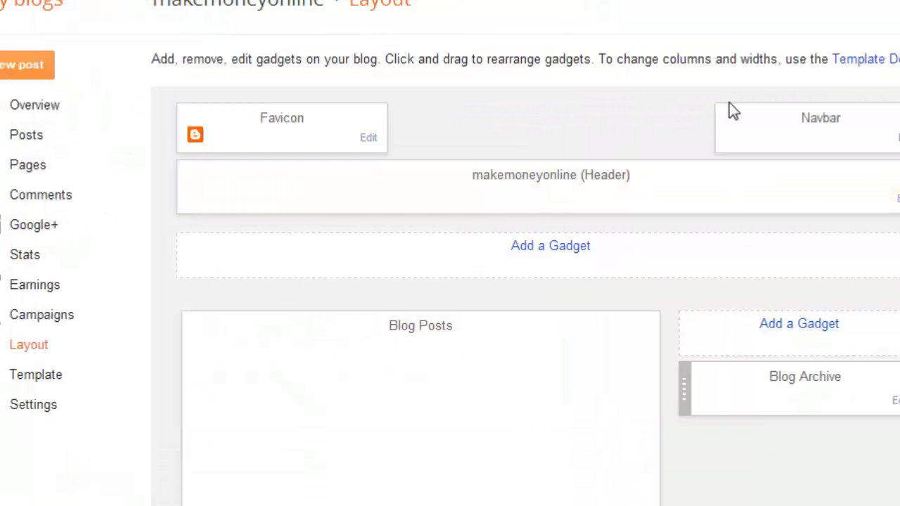
{"action": "scroll", "coordinate": [729, 110], "scroll_direction": "down", "scroll_amount": 2}
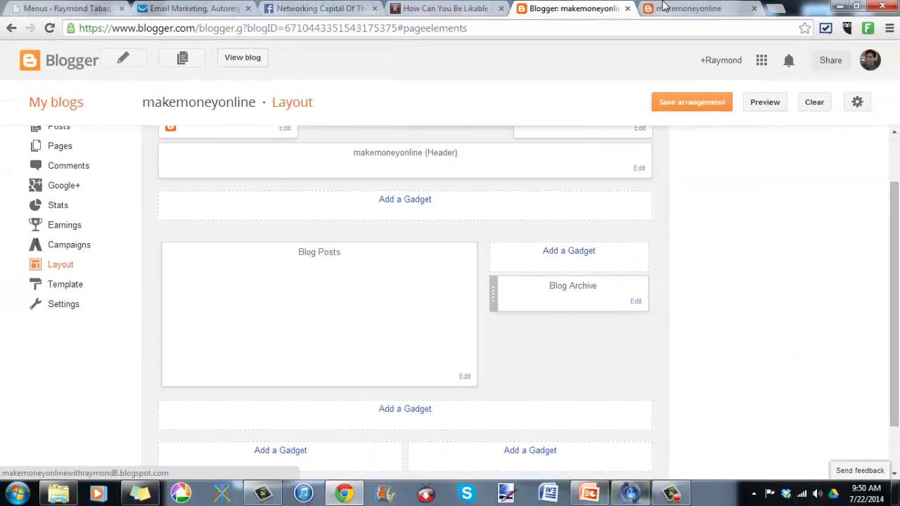
{"action": "left_click", "coordinate": [249, 59]}
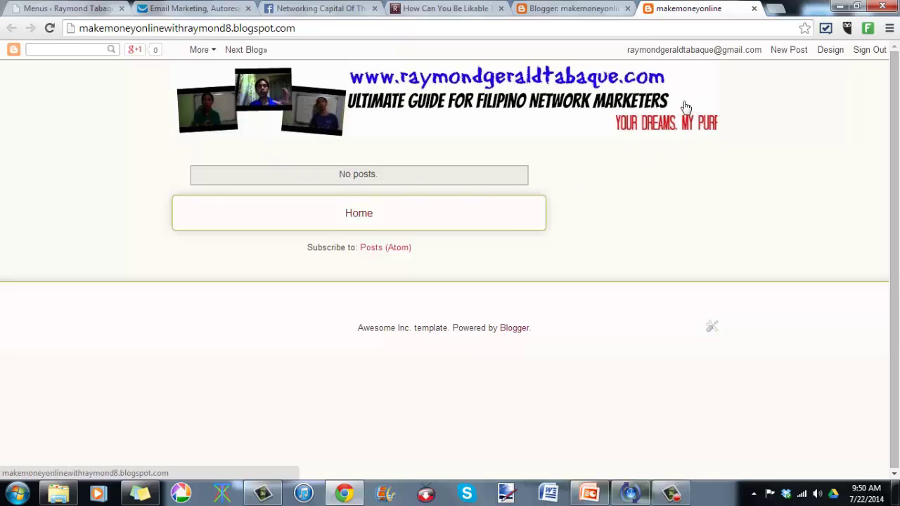
Step: Open the Template Designer to customize the blog's Awesome Inc. template
{"action": "left_click", "coordinate": [573, 7]}
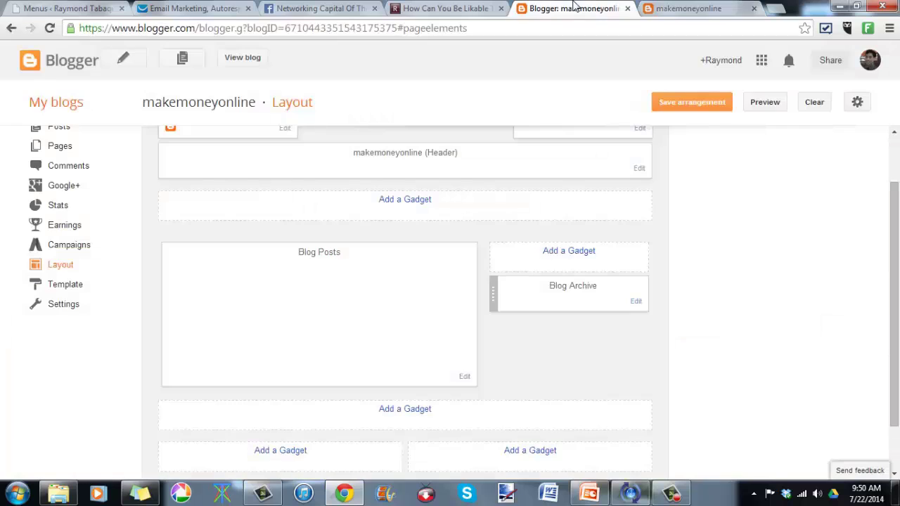
{"action": "left_click", "coordinate": [70, 296]}
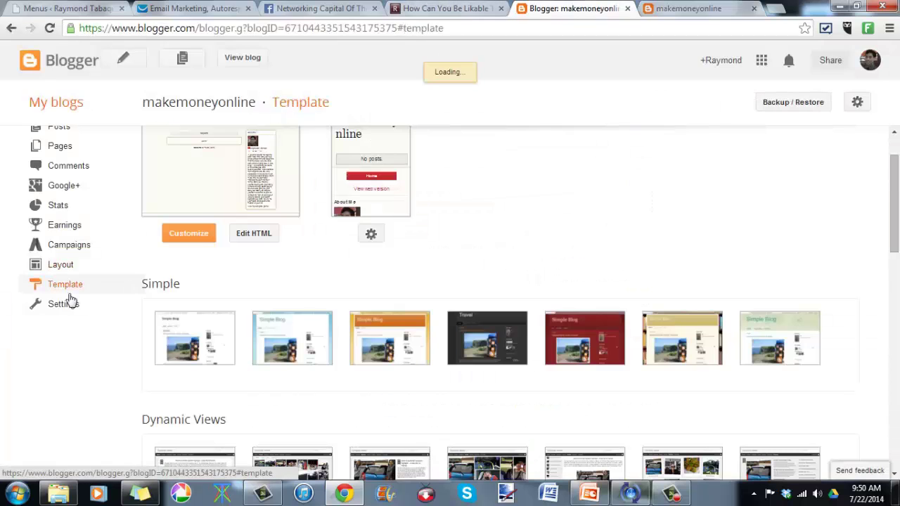
{"action": "left_click", "coordinate": [188, 237]}
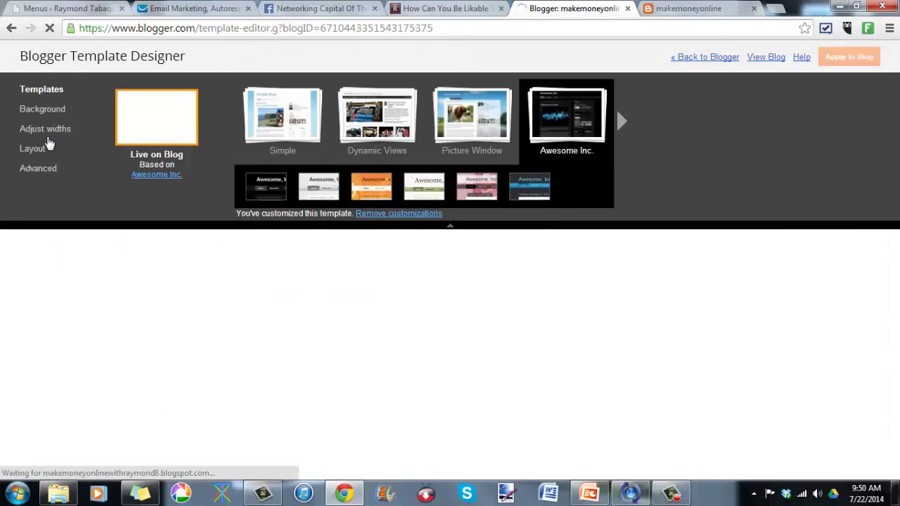
Step: Set the entire blog width to 1000 px and right sidebar to 350 px, apply, and view the blog
{"action": "left_click", "coordinate": [51, 129]}
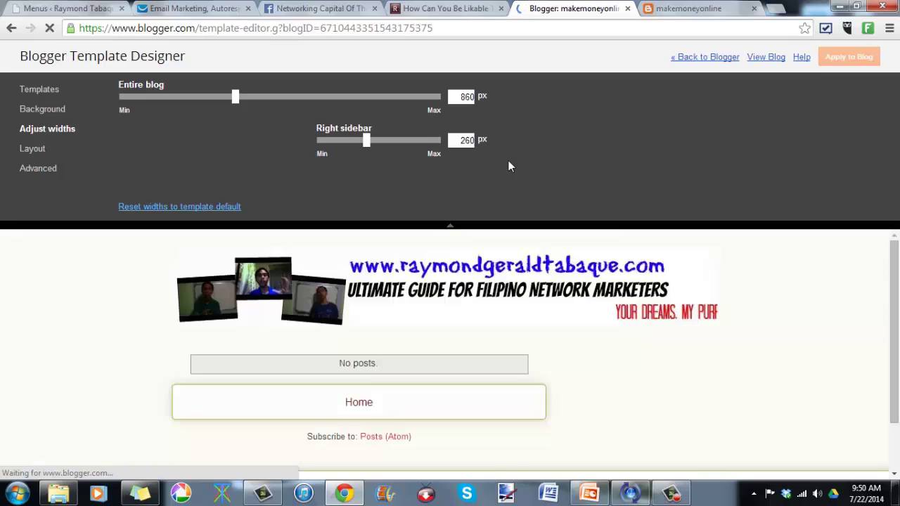
{"action": "left_click_drag", "start_coordinate": [237, 98], "coordinate": [280, 105]}
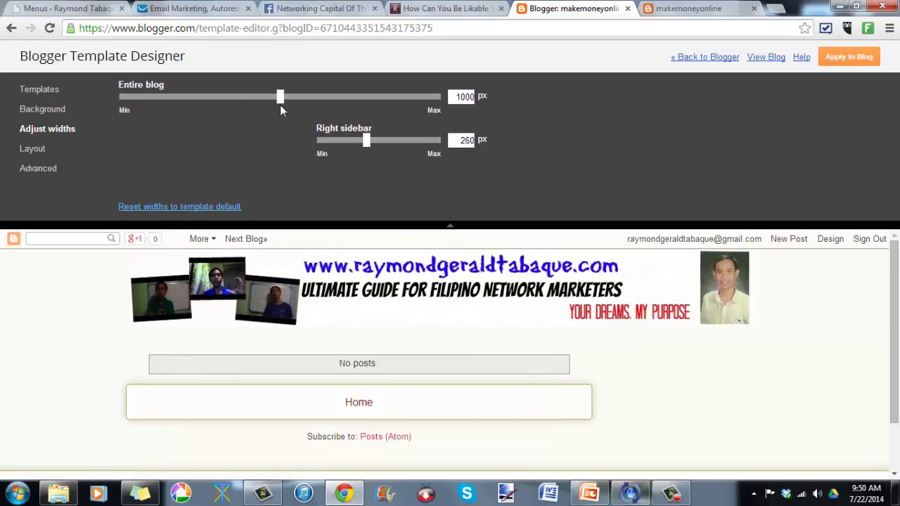
{"action": "left_click_drag", "start_coordinate": [372, 140], "coordinate": [396, 146]}
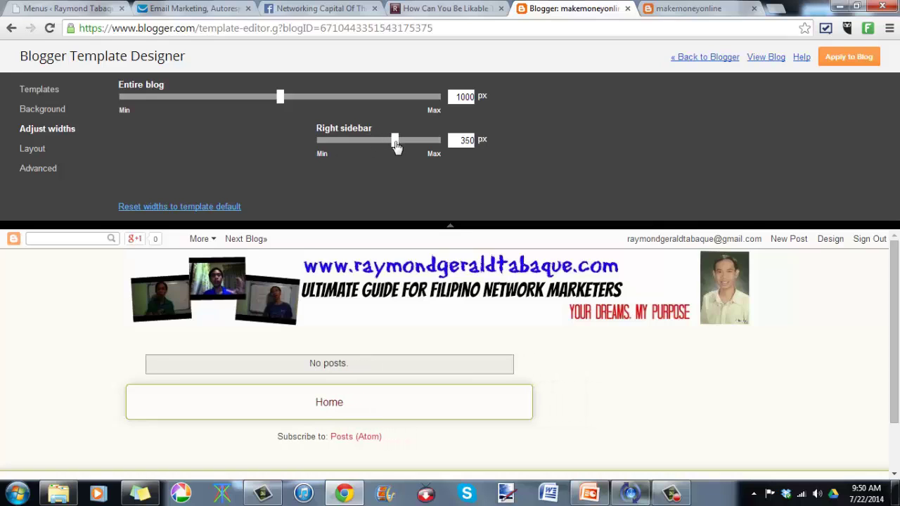
{"action": "left_click", "coordinate": [863, 59]}
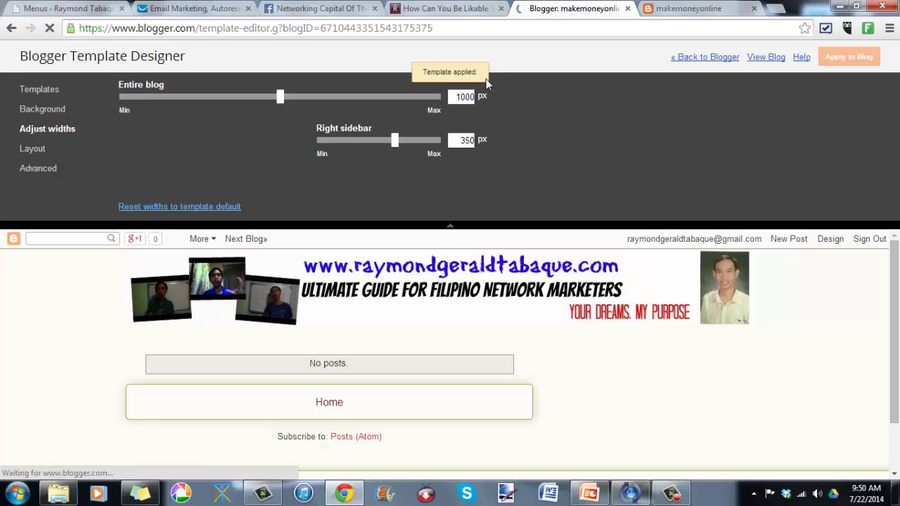
{"action": "left_click", "coordinate": [693, 61]}
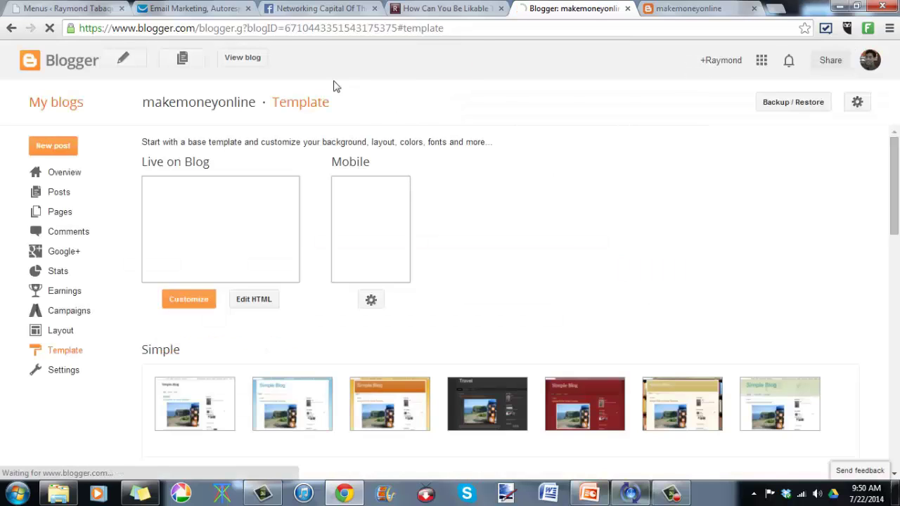
{"action": "left_click", "coordinate": [243, 70]}
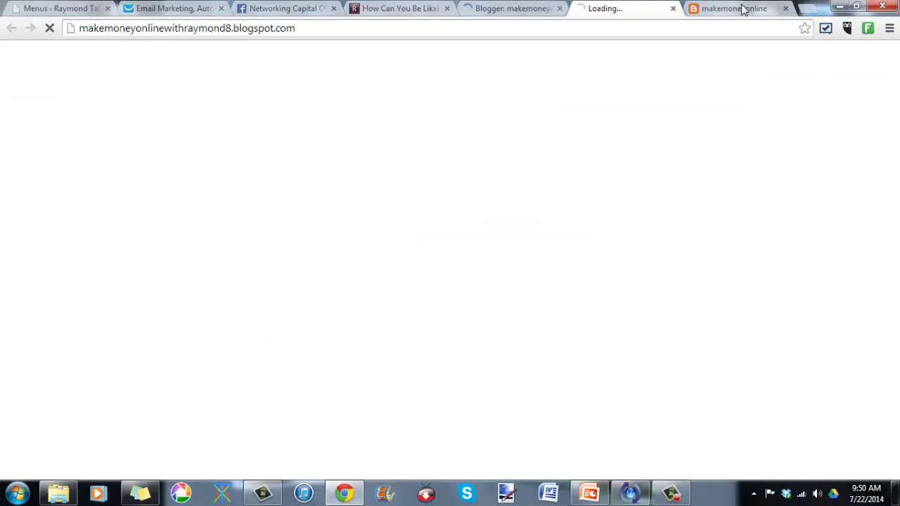
Step: Close the outdated blog tab and look at the updated live blog
{"action": "left_click", "coordinate": [739, 7]}
{"action": "left_click", "coordinate": [786, 8]}
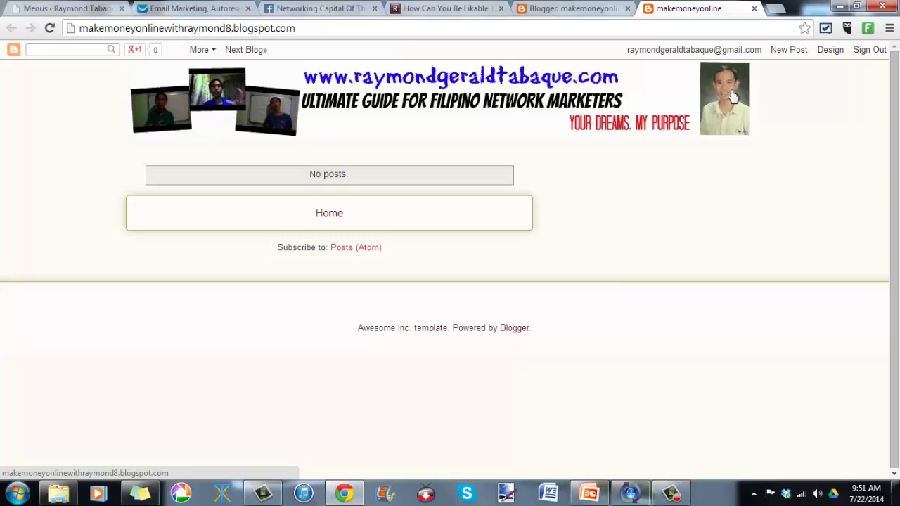
{"action": "left_click", "coordinate": [595, 10]}
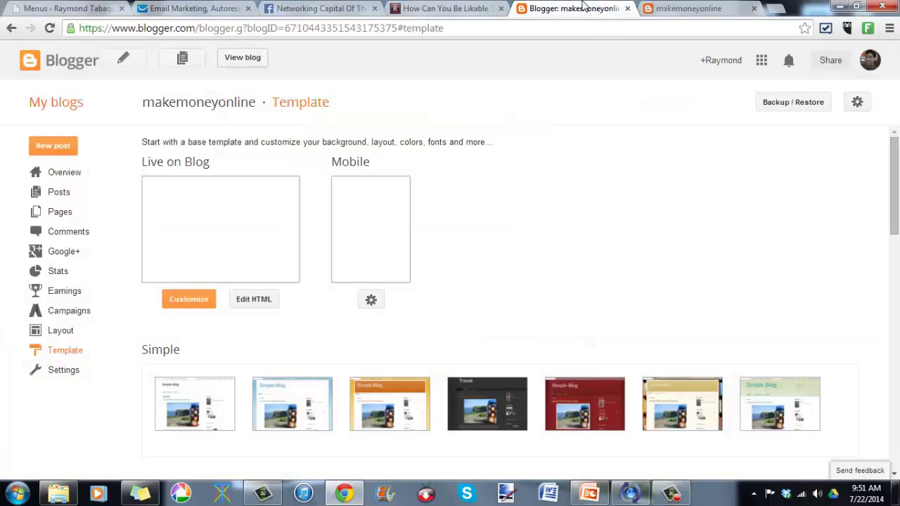
{"action": "left_click", "coordinate": [674, 8]}
{"action": "left_click", "coordinate": [544, 8]}
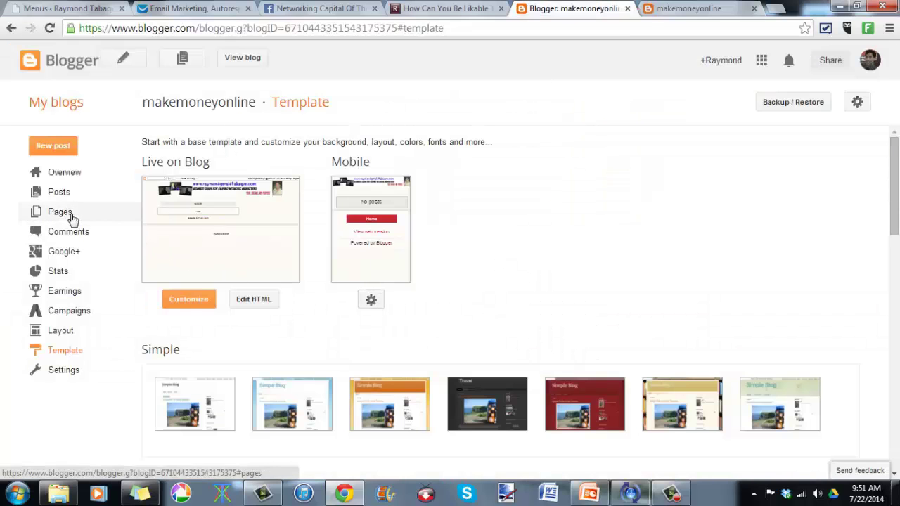
Step: Browse the WordPress site's About me page and its blog post listing
{"action": "left_click", "coordinate": [444, 8]}
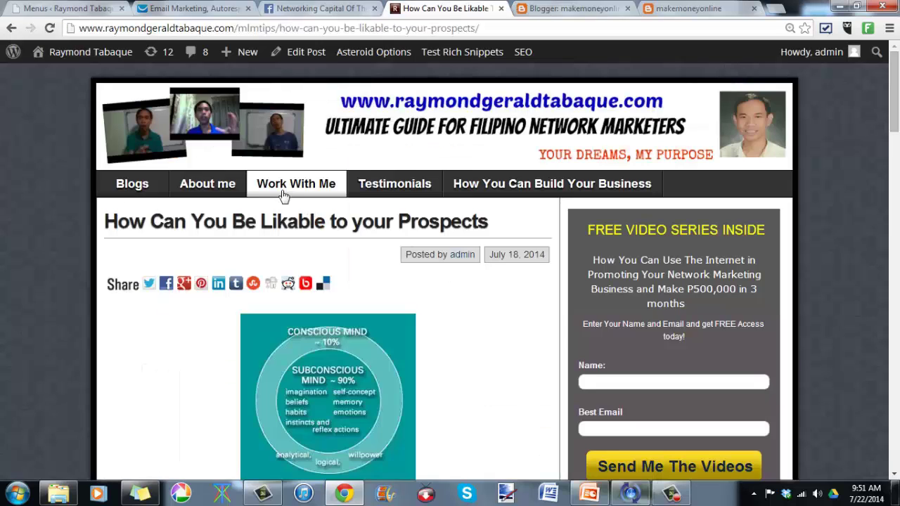
{"action": "left_click", "coordinate": [202, 195]}
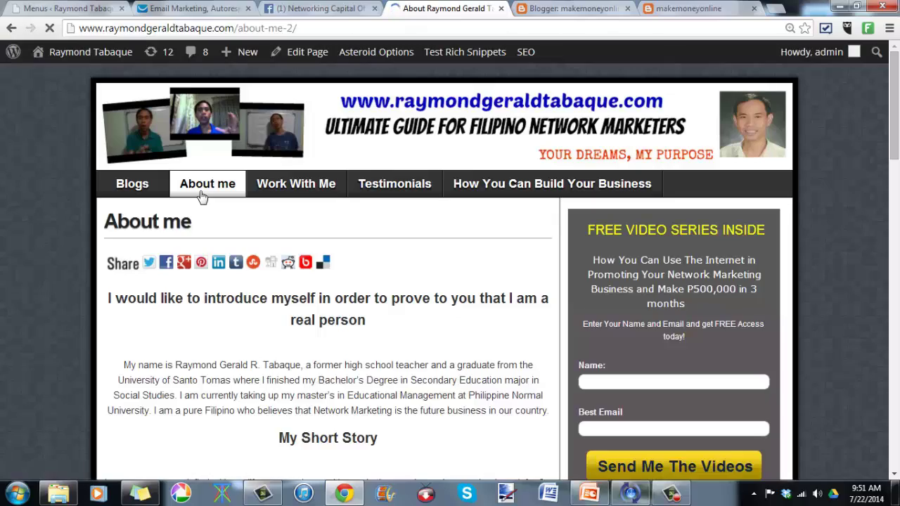
{"action": "scroll", "coordinate": [298, 278], "scroll_direction": "down", "scroll_amount": 6}
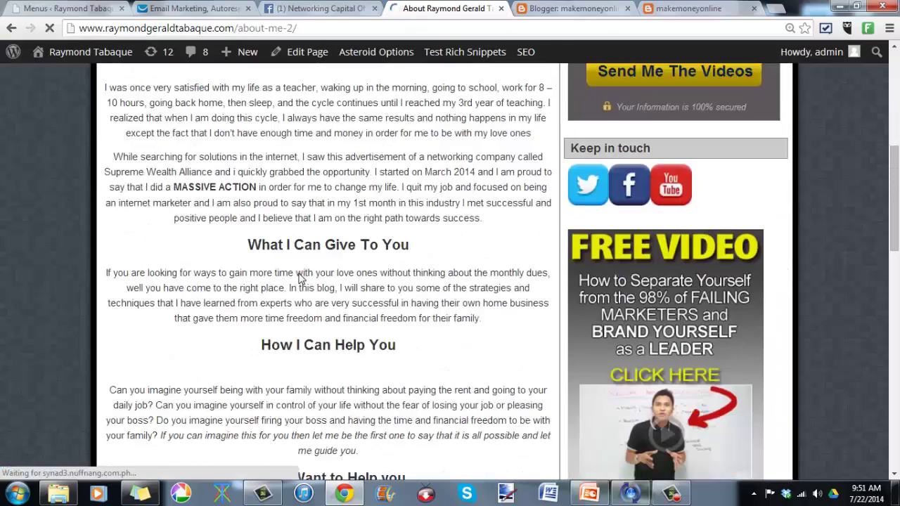
{"action": "scroll", "coordinate": [299, 278], "scroll_direction": "down", "scroll_amount": 6}
{"action": "scroll", "coordinate": [299, 279], "scroll_direction": "up", "scroll_amount": 5}
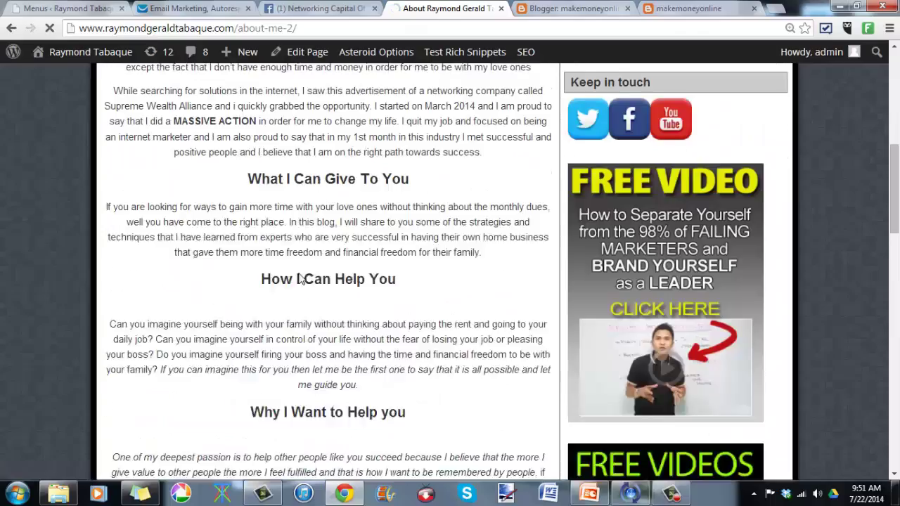
{"action": "scroll", "coordinate": [299, 280], "scroll_direction": "up", "scroll_amount": 7}
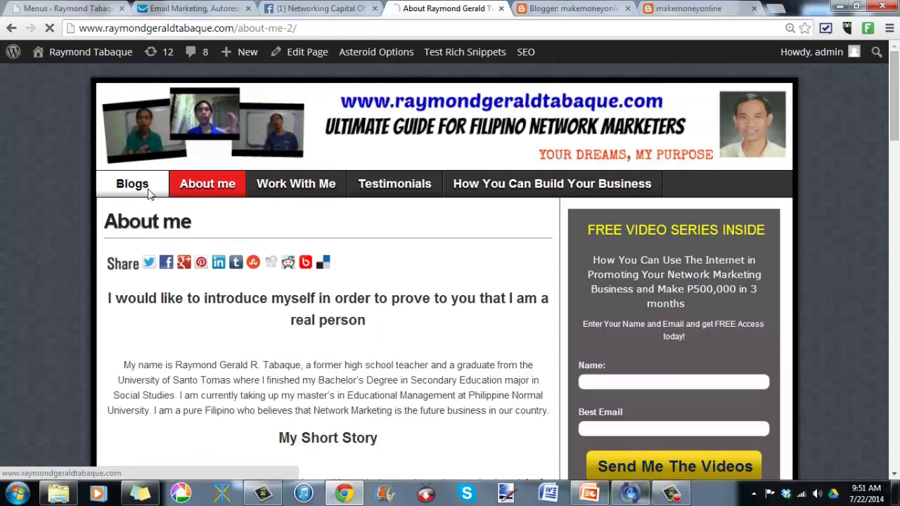
{"action": "left_click", "coordinate": [148, 193]}
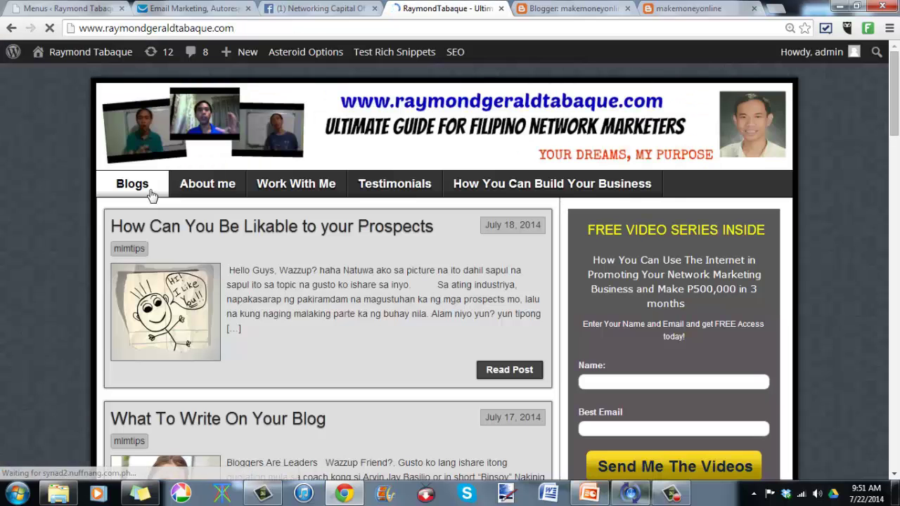
Step: Return to the Blogger dashboard and open makemoneyonline's Layout page
{"action": "left_click", "coordinate": [666, 8]}
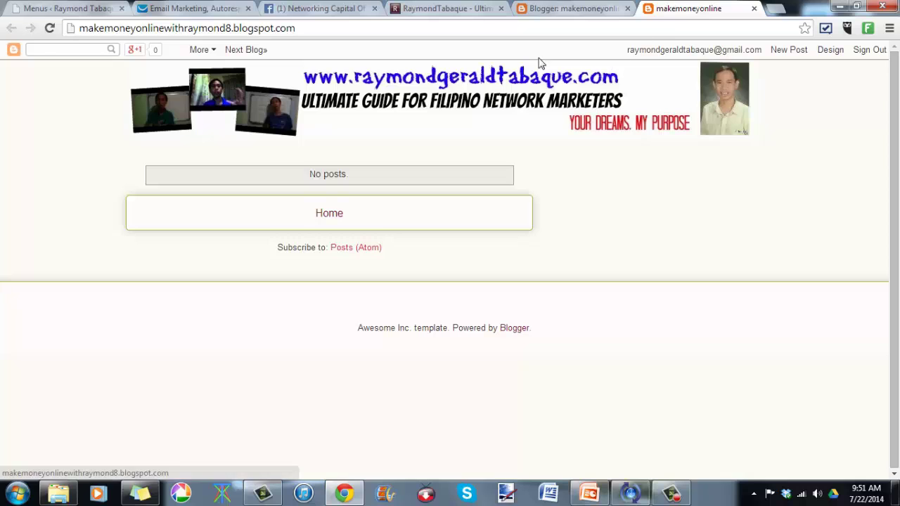
{"action": "left_click", "coordinate": [483, 10]}
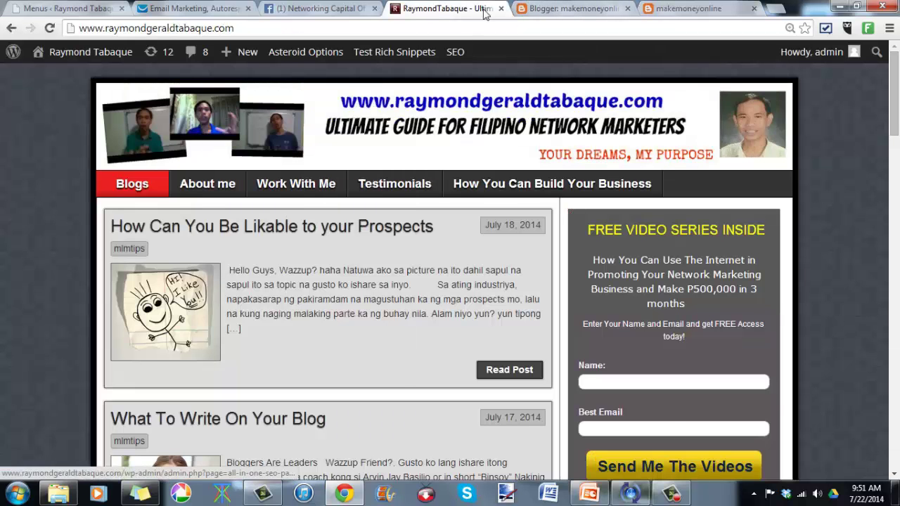
{"action": "left_click", "coordinate": [559, 7]}
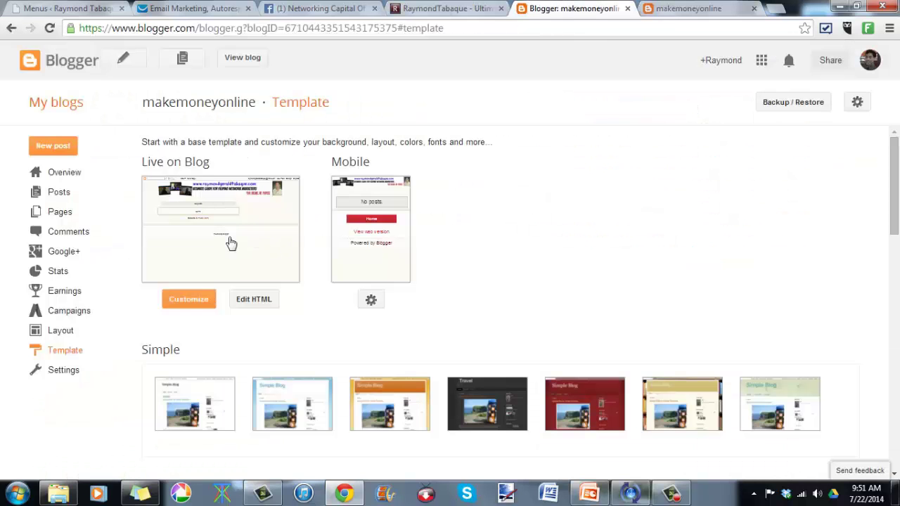
{"action": "left_click", "coordinate": [60, 339]}
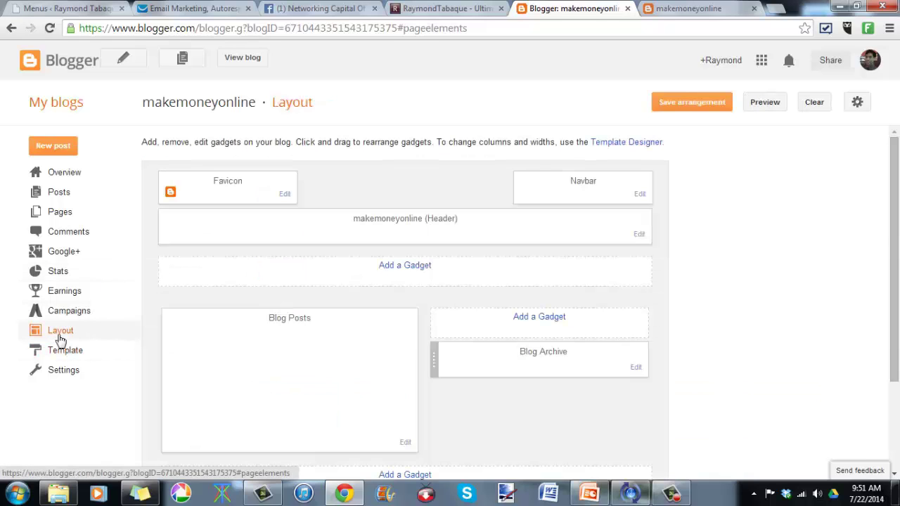
{"action": "left_click", "coordinate": [395, 273]}
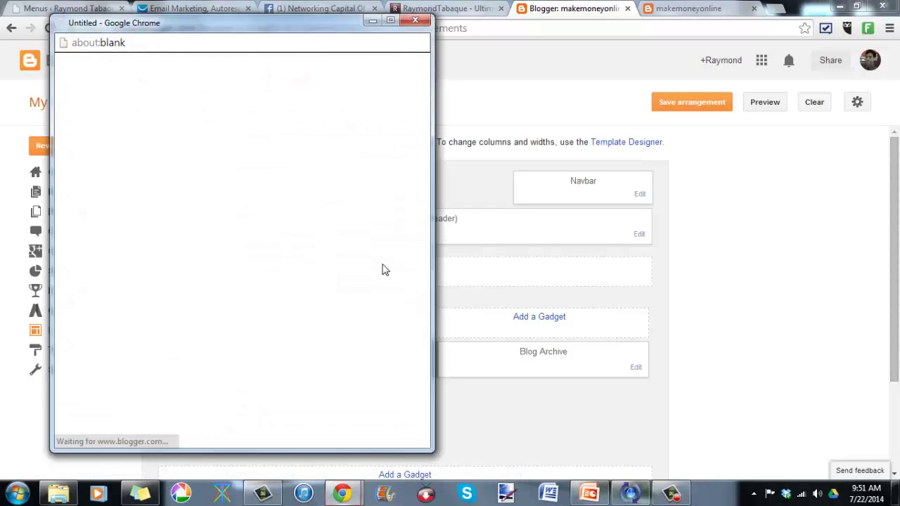
{"action": "scroll", "coordinate": [399, 243], "scroll_direction": "down", "scroll_amount": 4}
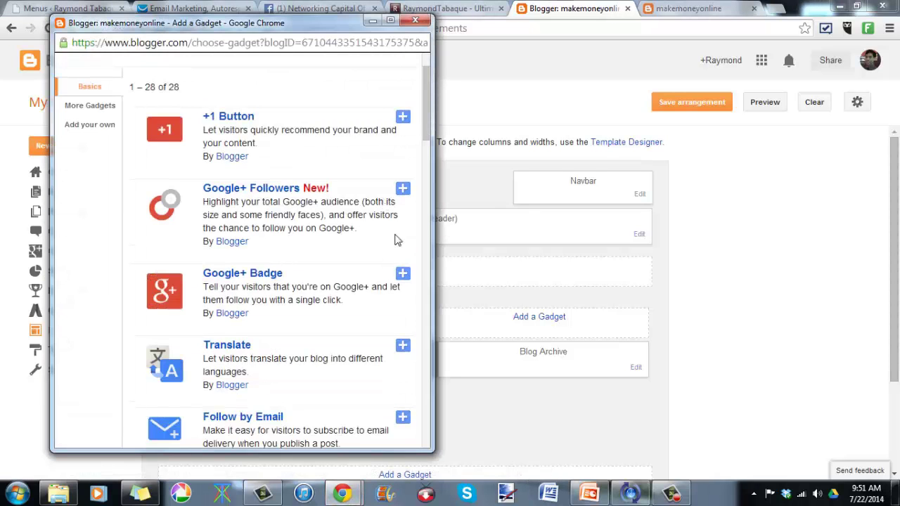
{"action": "scroll", "coordinate": [401, 225], "scroll_direction": "down", "scroll_amount": 6}
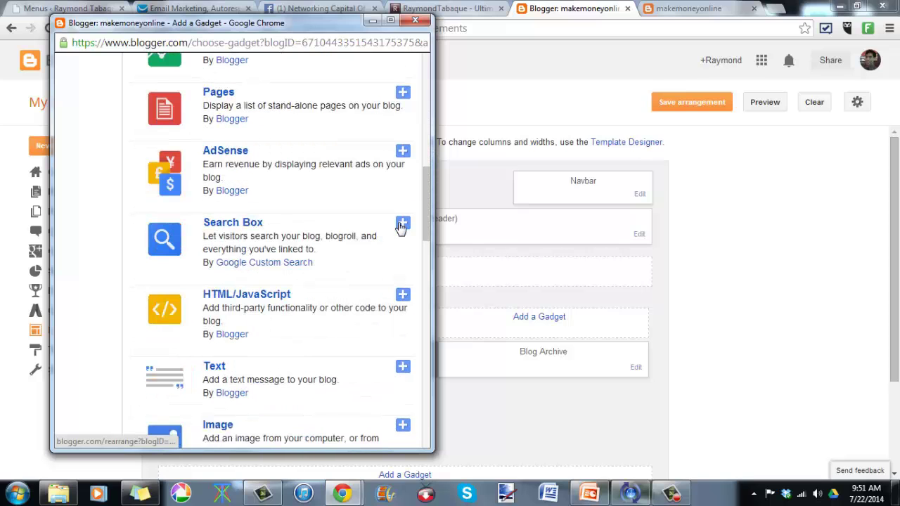
{"action": "left_click", "coordinate": [405, 299]}
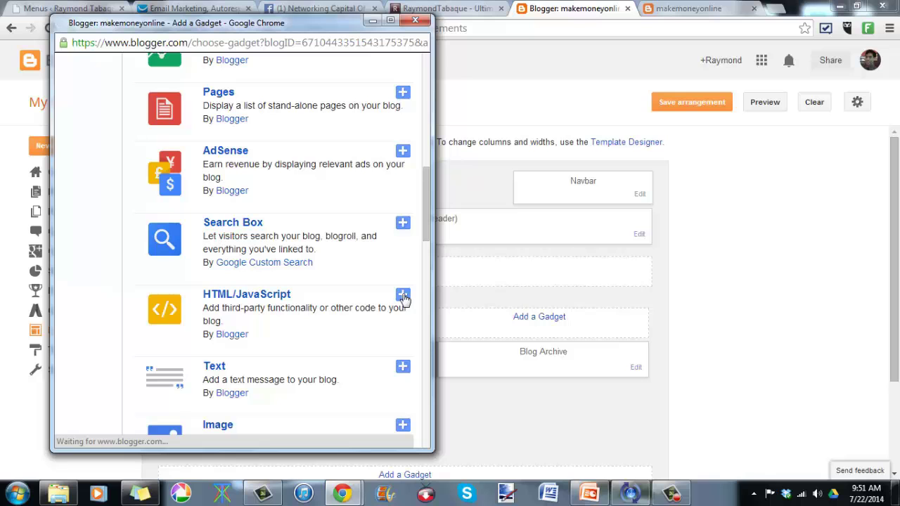
{"action": "mouse_move", "coordinate": [343, 493]}
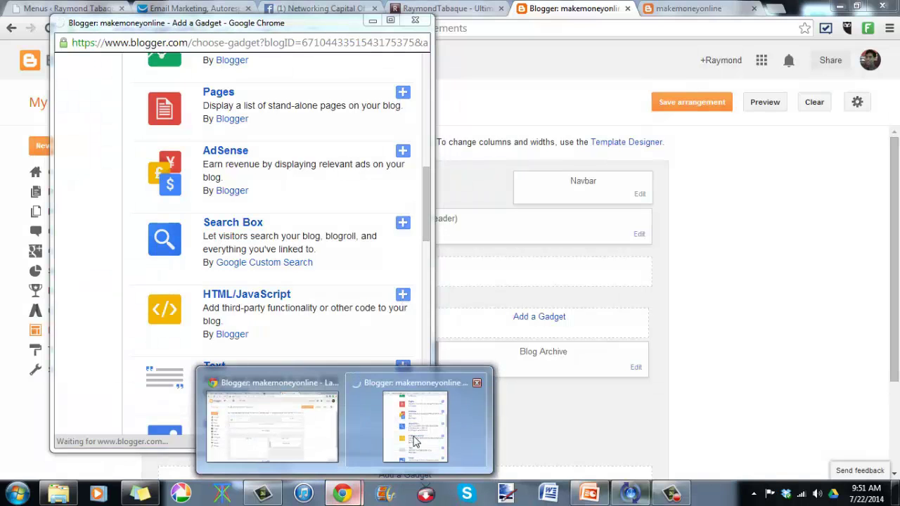
{"action": "left_click", "coordinate": [415, 432]}
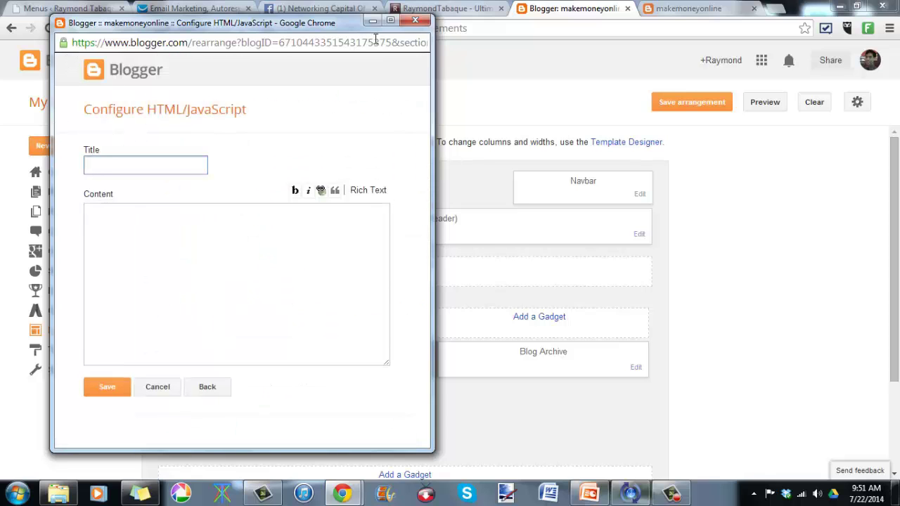
{"action": "left_click", "coordinate": [414, 23]}
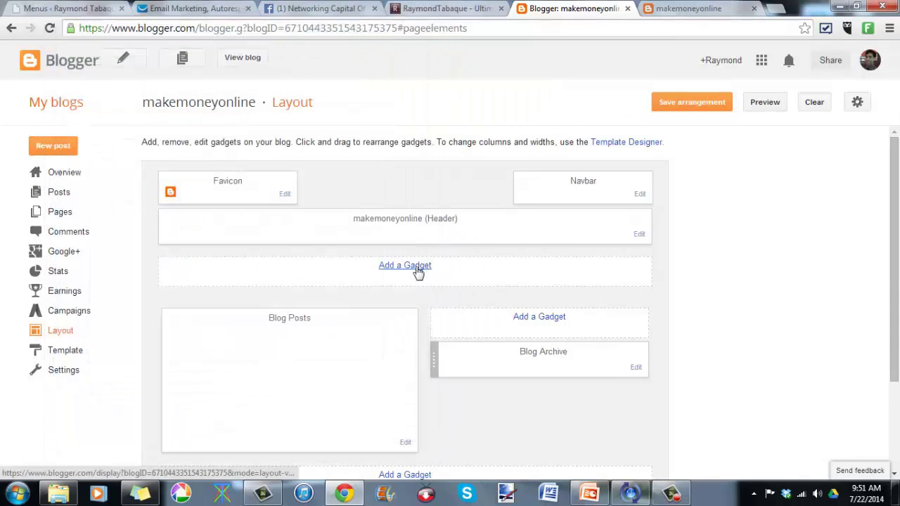
{"action": "left_click", "coordinate": [416, 271]}
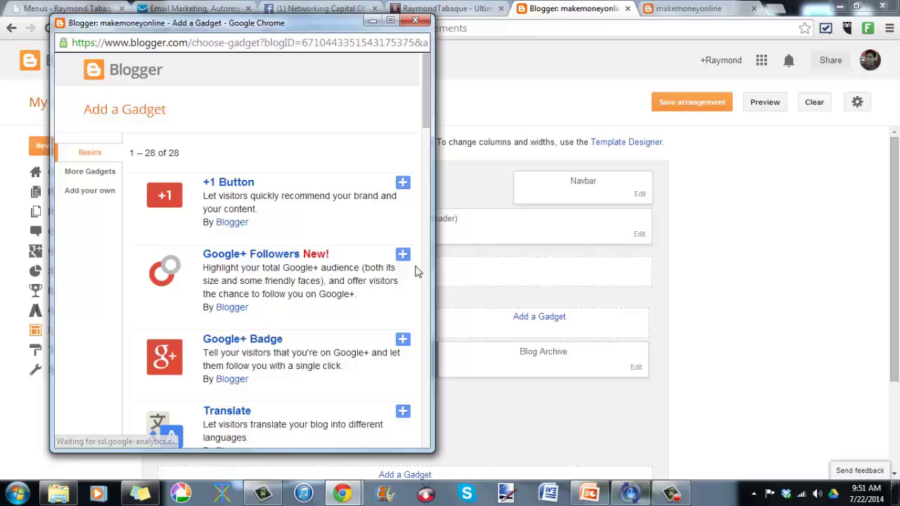
{"action": "scroll", "coordinate": [378, 247], "scroll_direction": "down", "scroll_amount": 2}
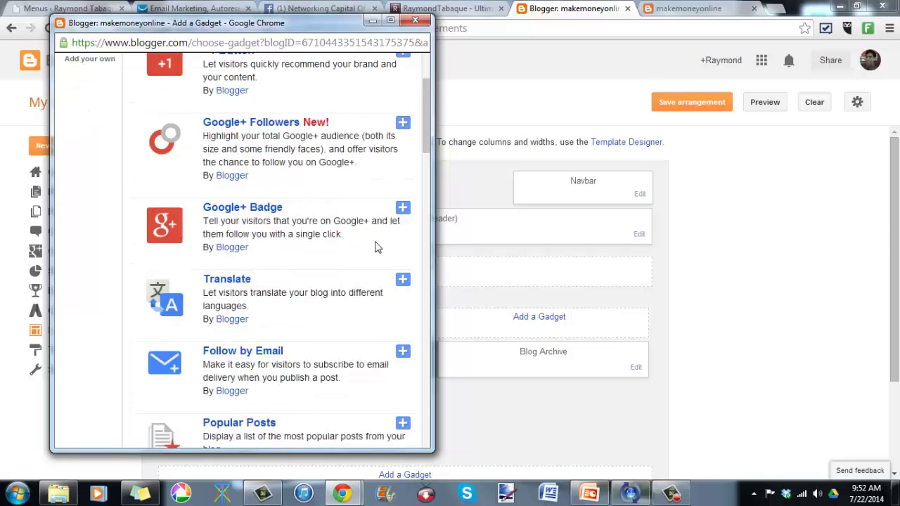
{"action": "scroll", "coordinate": [378, 248], "scroll_direction": "down", "scroll_amount": 1}
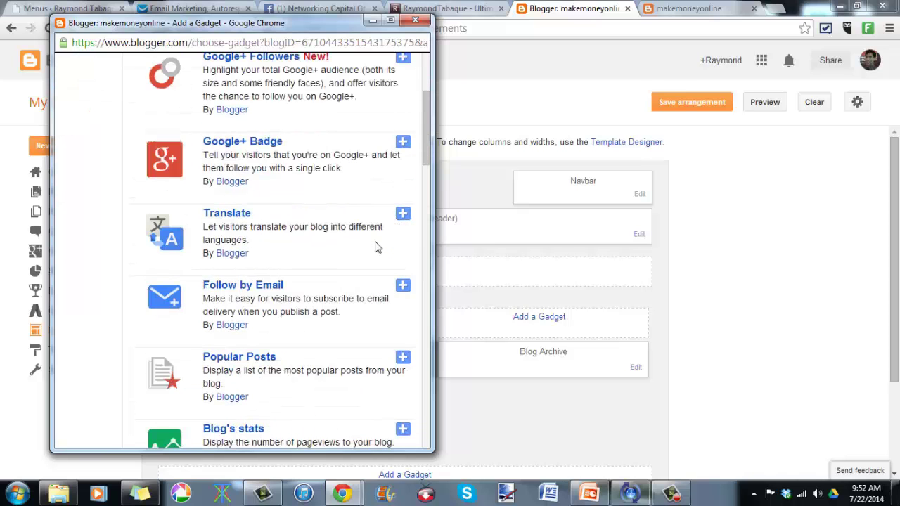
{"action": "scroll", "coordinate": [378, 248], "scroll_direction": "down", "scroll_amount": 3}
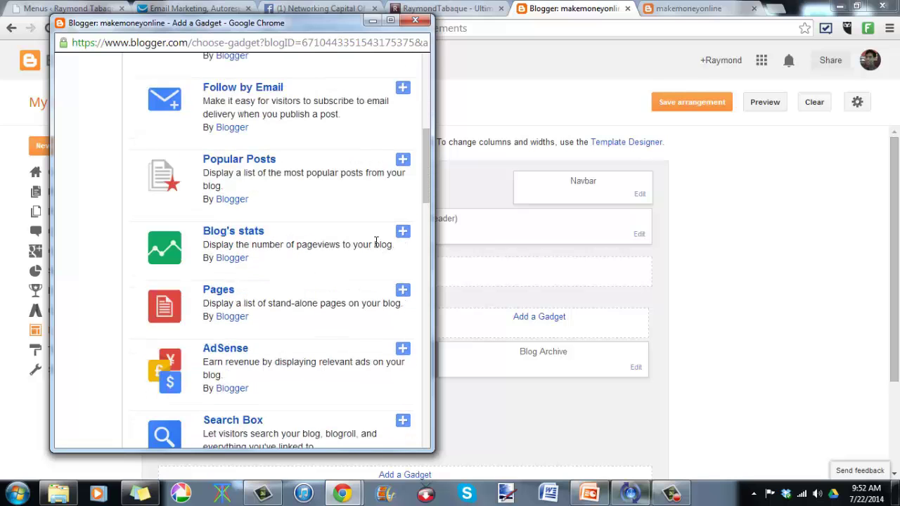
{"action": "scroll", "coordinate": [376, 242], "scroll_direction": "down", "scroll_amount": 4}
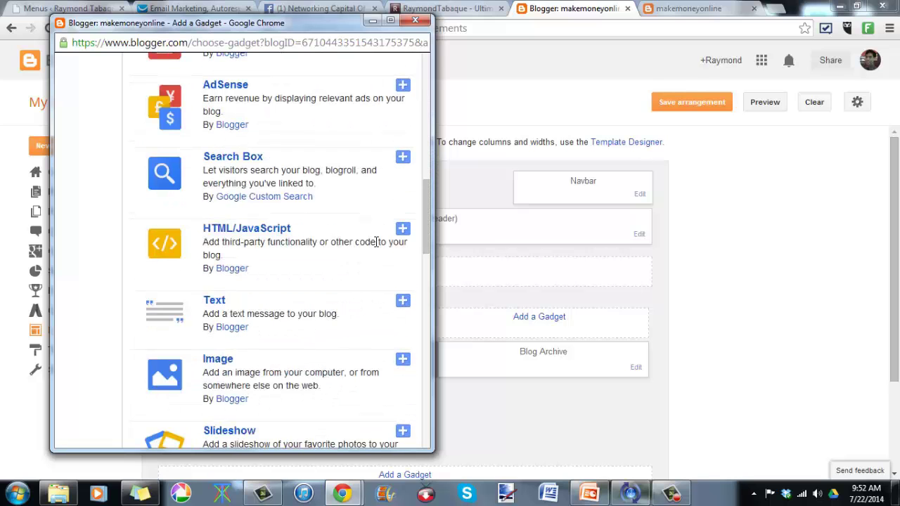
{"action": "scroll", "coordinate": [376, 242], "scroll_direction": "down", "scroll_amount": 6}
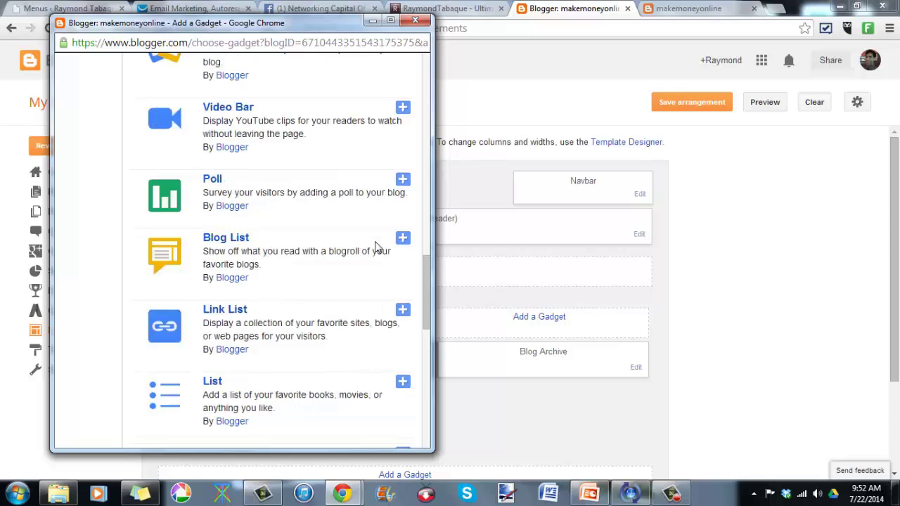
{"action": "scroll", "coordinate": [377, 248], "scroll_direction": "down", "scroll_amount": 9}
{"action": "scroll", "coordinate": [376, 247], "scroll_direction": "up", "scroll_amount": 1}
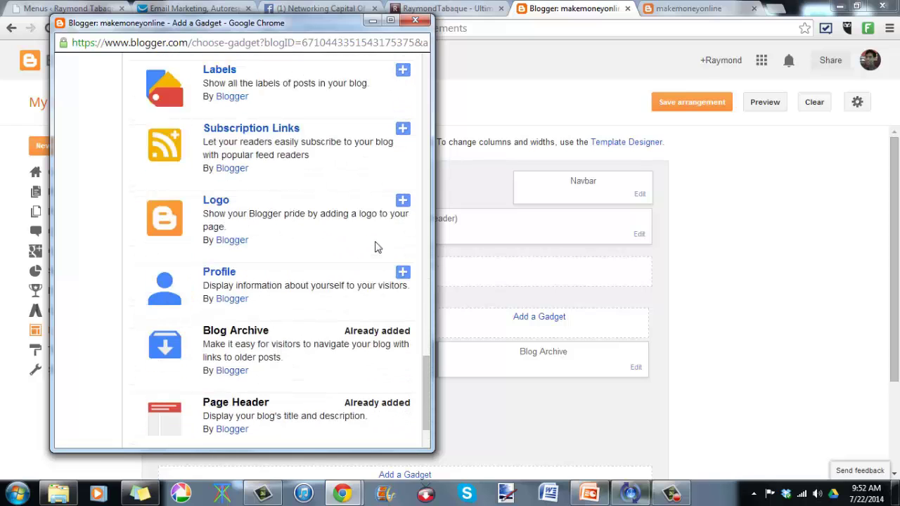
{"action": "scroll", "coordinate": [376, 246], "scroll_direction": "up", "scroll_amount": 14}
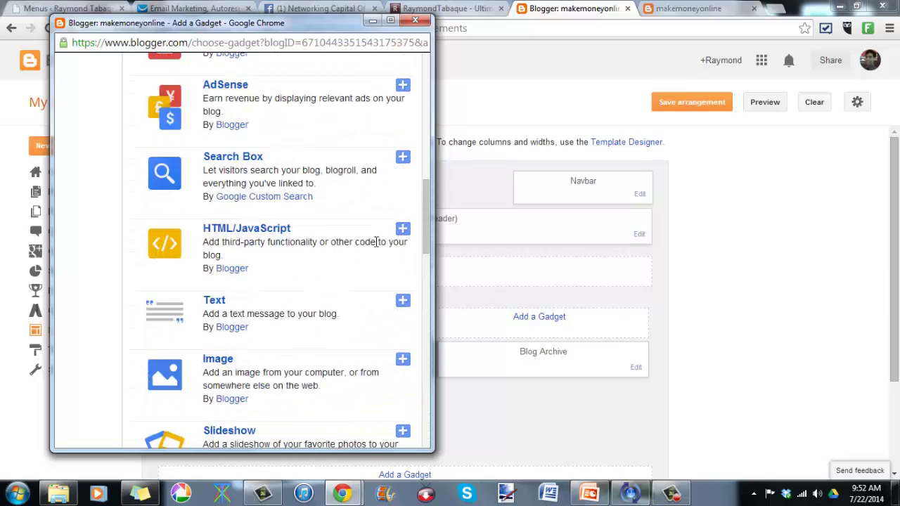
{"action": "scroll", "coordinate": [376, 244], "scroll_direction": "up", "scroll_amount": 2}
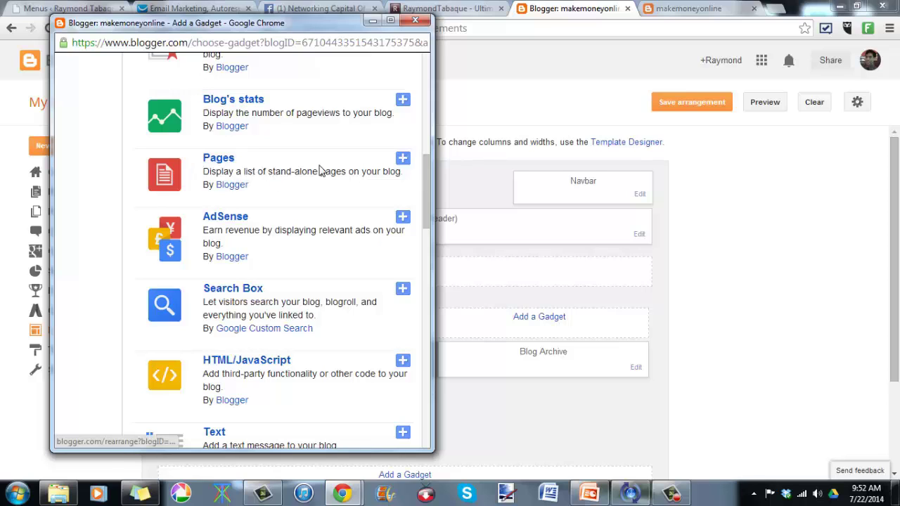
{"action": "left_click", "coordinate": [408, 161]}
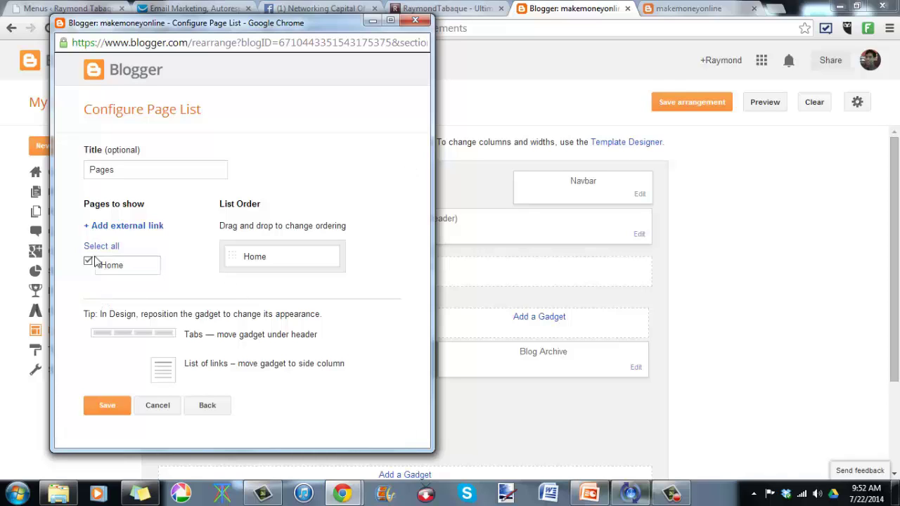
{"action": "left_click", "coordinate": [206, 414]}
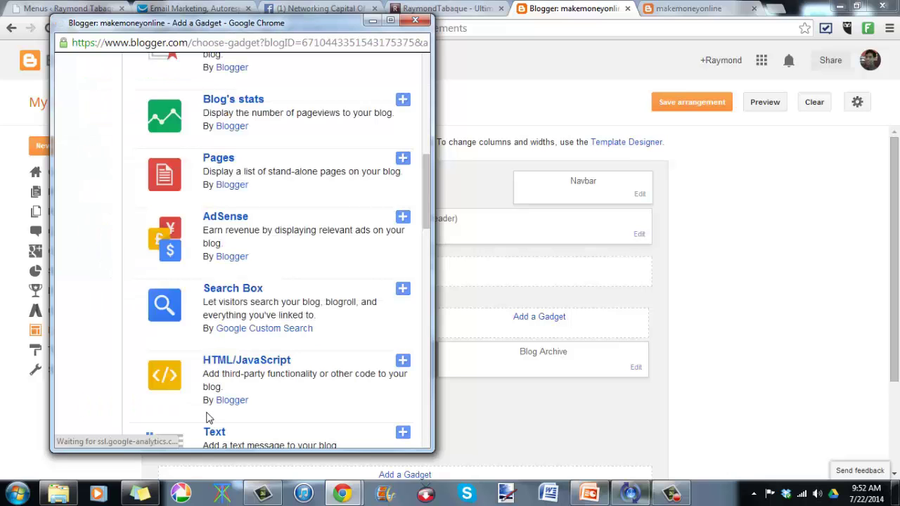
{"action": "left_click", "coordinate": [373, 21]}
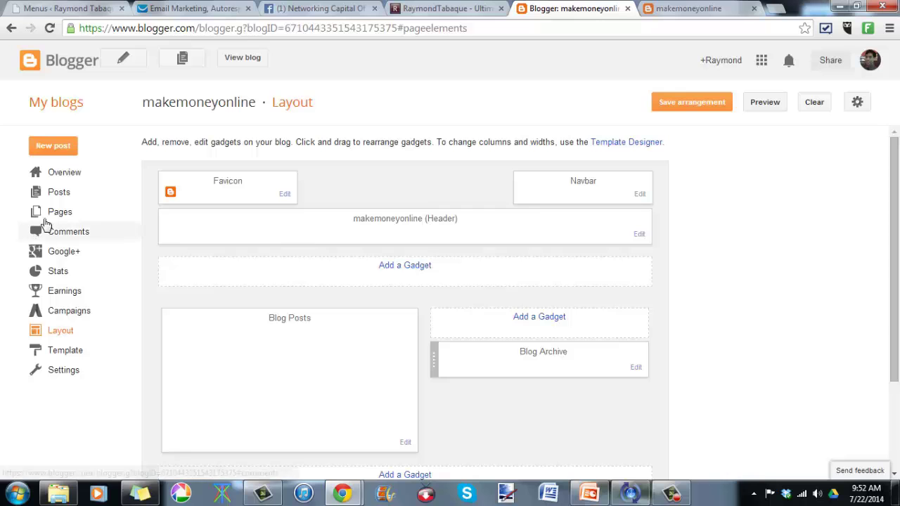
Step: Create a new standalone 'About me' page from the Pages list and publish it
{"action": "left_click", "coordinate": [56, 219]}
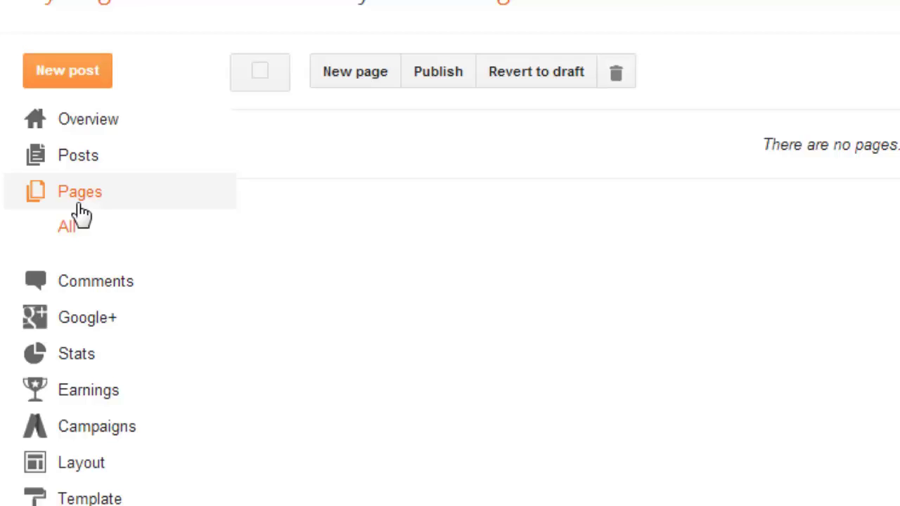
{"action": "left_click", "coordinate": [356, 90]}
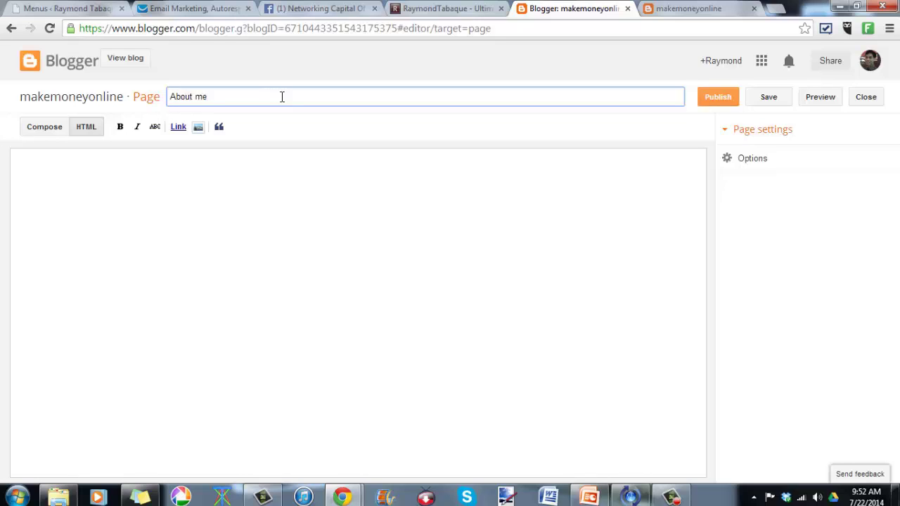
{"action": "left_click", "coordinate": [315, 230]}
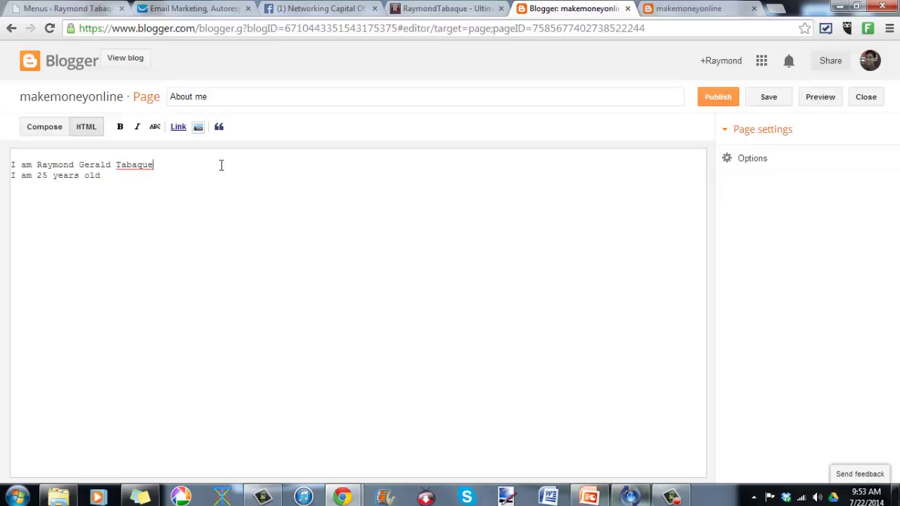
{"action": "left_click", "coordinate": [726, 100]}
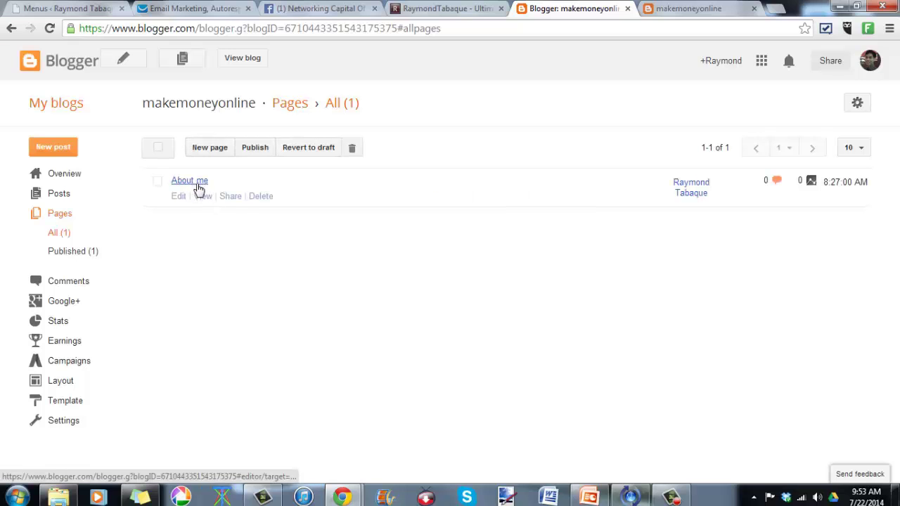
Step: Check the live blog and the WordPress site, then open makemoneyonline's Layout page
{"action": "left_click", "coordinate": [255, 59]}
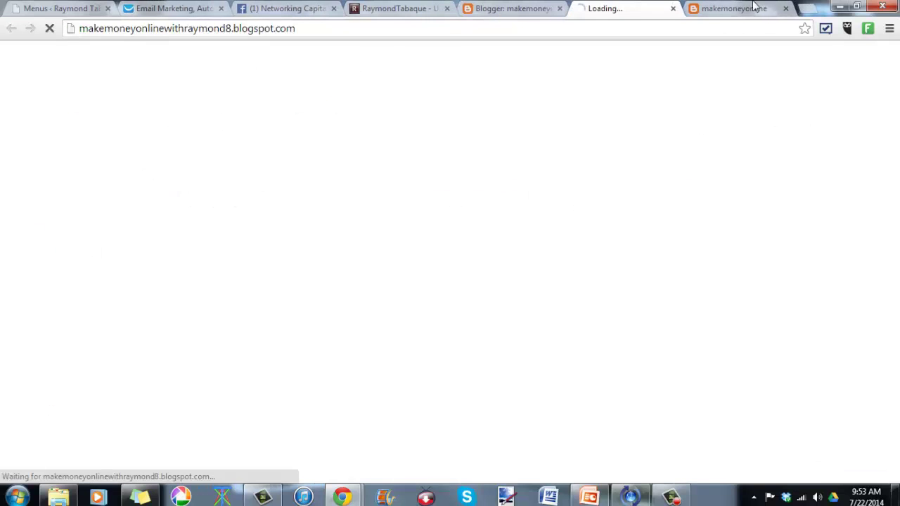
{"action": "left_click", "coordinate": [785, 8]}
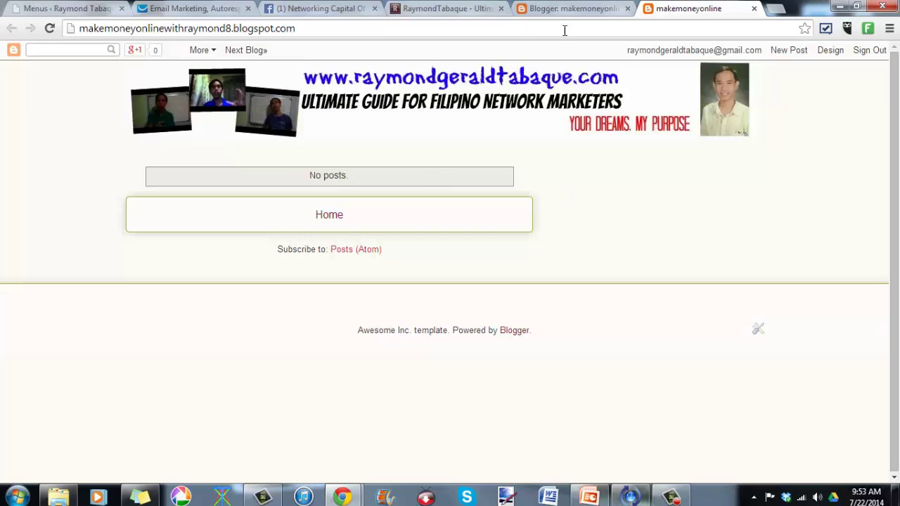
{"action": "left_click", "coordinate": [432, 8]}
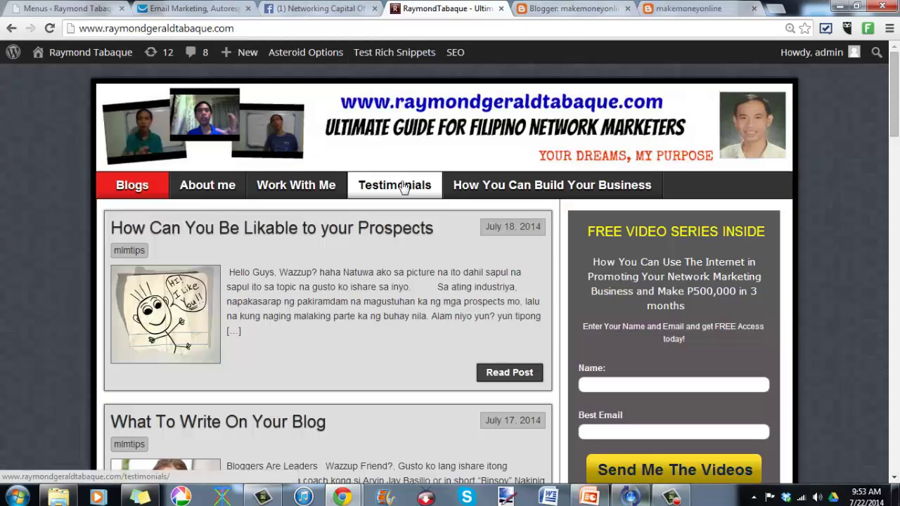
{"action": "left_click", "coordinate": [568, 7]}
{"action": "left_click", "coordinate": [71, 384]}
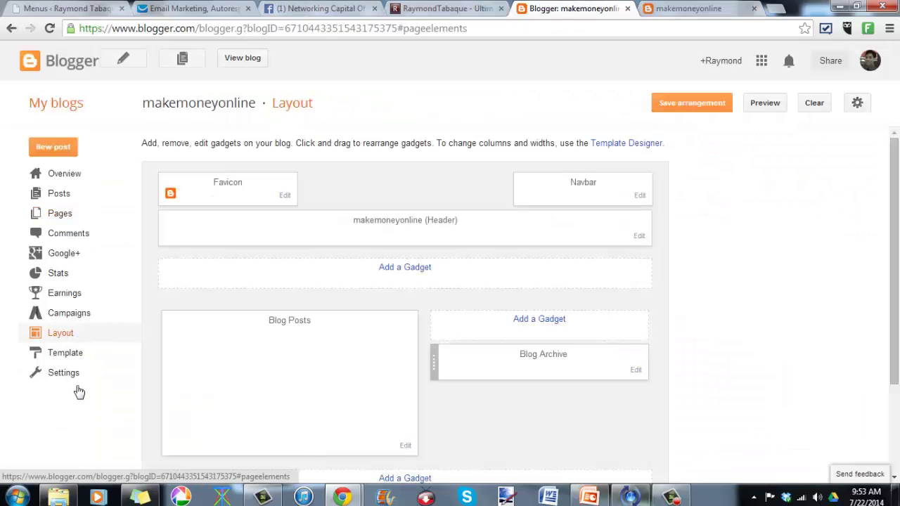
Step: Add a Pages gadget below the header listing Home and About me, and save it
{"action": "left_click", "coordinate": [416, 268]}
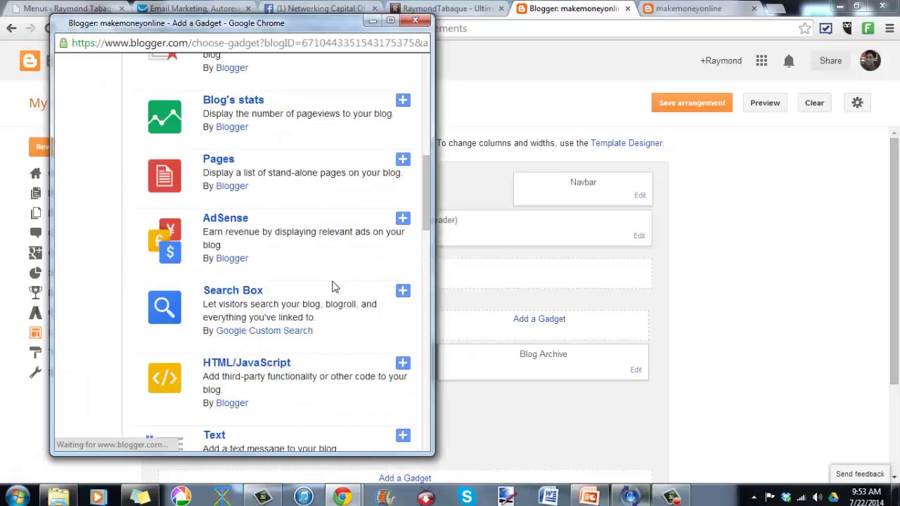
{"action": "scroll", "coordinate": [315, 217], "scroll_direction": "down", "scroll_amount": 7}
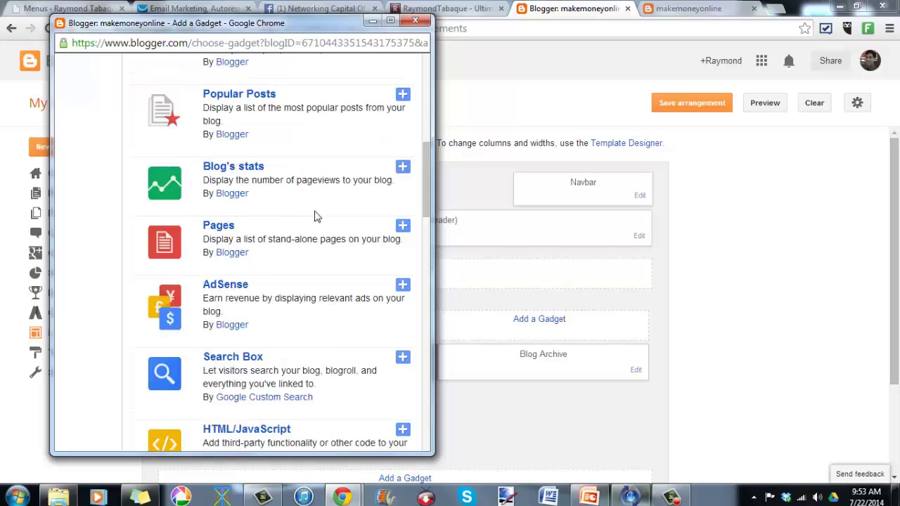
{"action": "left_click", "coordinate": [408, 235]}
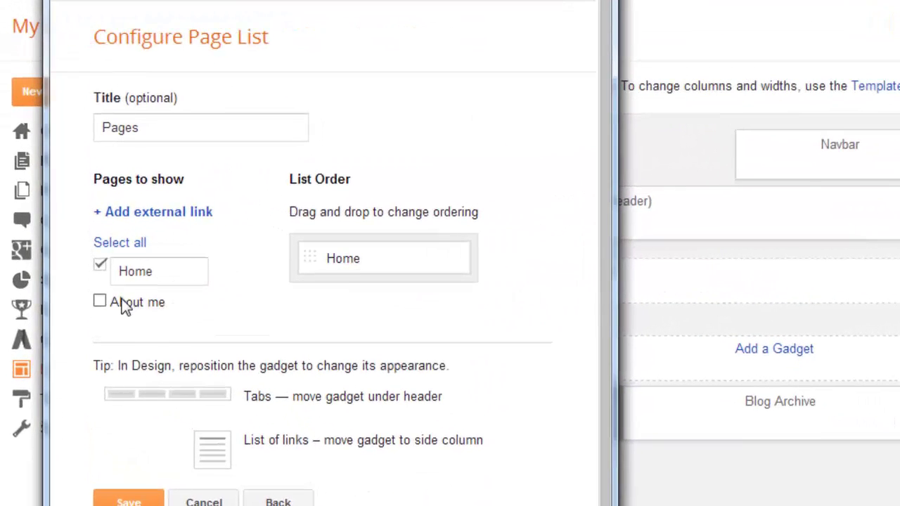
{"action": "left_click", "coordinate": [105, 305]}
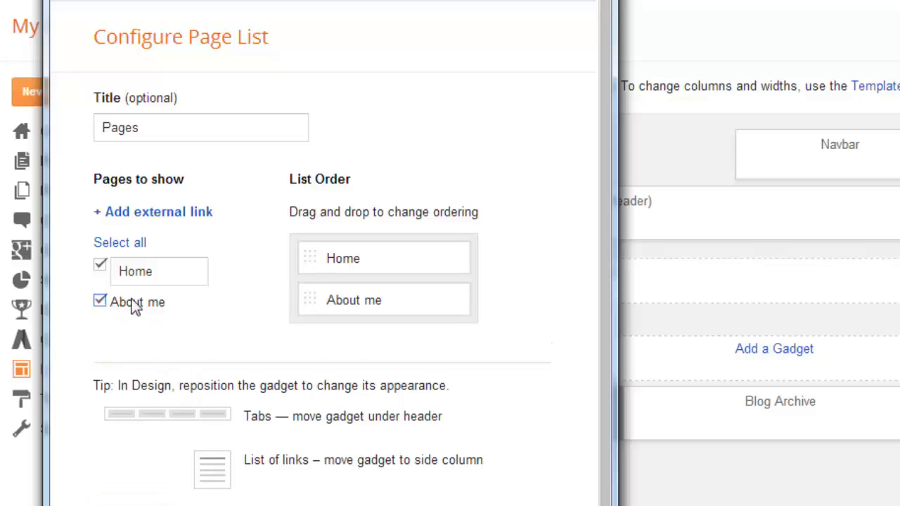
{"action": "scroll", "coordinate": [395, 305], "scroll_direction": "down", "scroll_amount": 1}
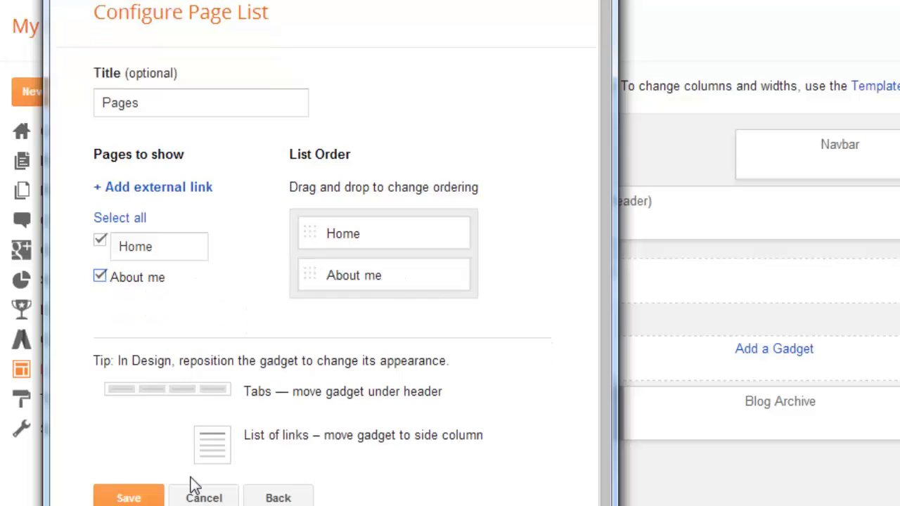
{"action": "left_click", "coordinate": [151, 499]}
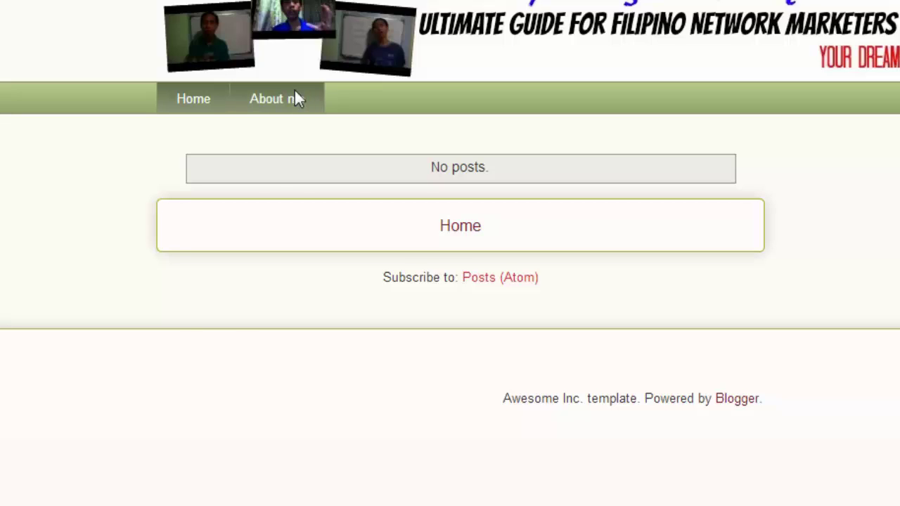
Step: Read the live About me page, then return to the makemoneyonline Layout page
{"action": "left_click", "coordinate": [295, 91]}
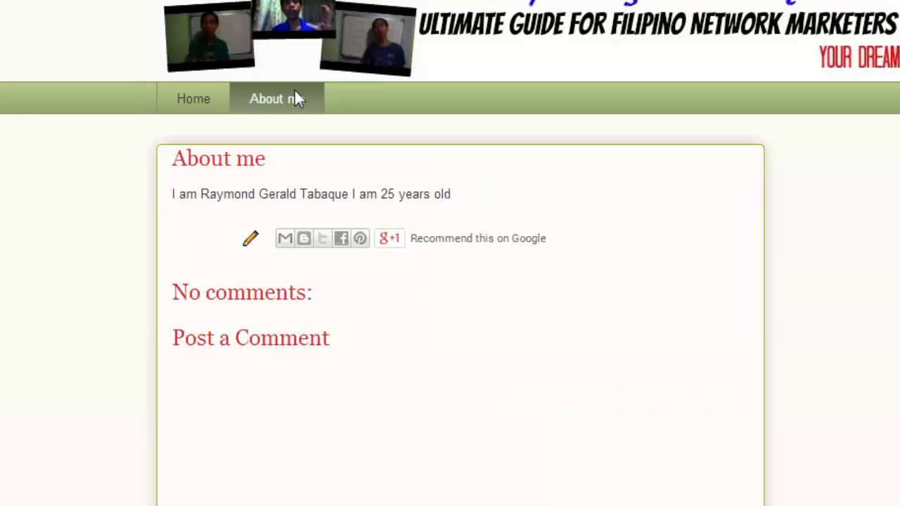
{"action": "left_click_drag", "start_coordinate": [287, 195], "coordinate": [489, 189]}
{"action": "left_click", "coordinate": [512, 193]}
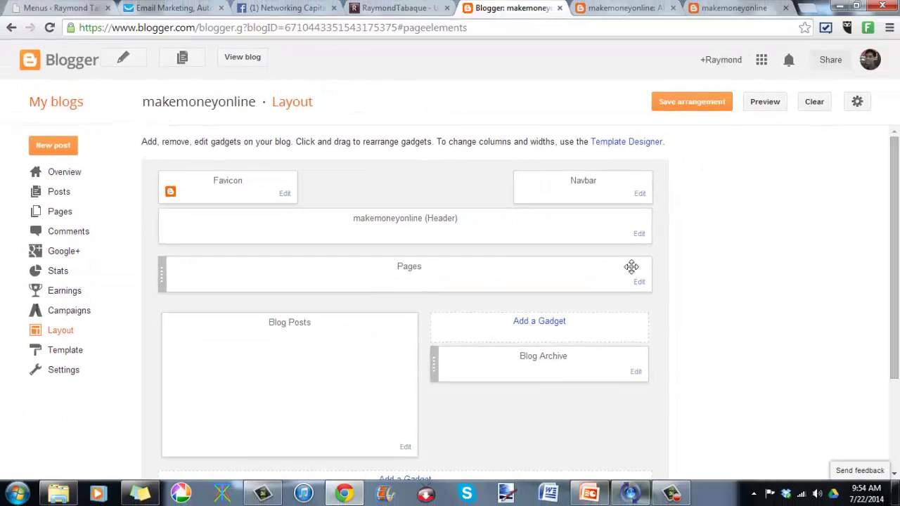
{"action": "scroll", "coordinate": [626, 296], "scroll_direction": "down", "scroll_amount": 2}
{"action": "scroll", "coordinate": [627, 295], "scroll_direction": "up", "scroll_amount": 1}
{"action": "scroll", "coordinate": [627, 293], "scroll_direction": "up", "scroll_amount": 1}
Step: Check the live blog's About me and Home tabs, then return to the Blogger posts list
{"action": "left_click", "coordinate": [81, 192]}
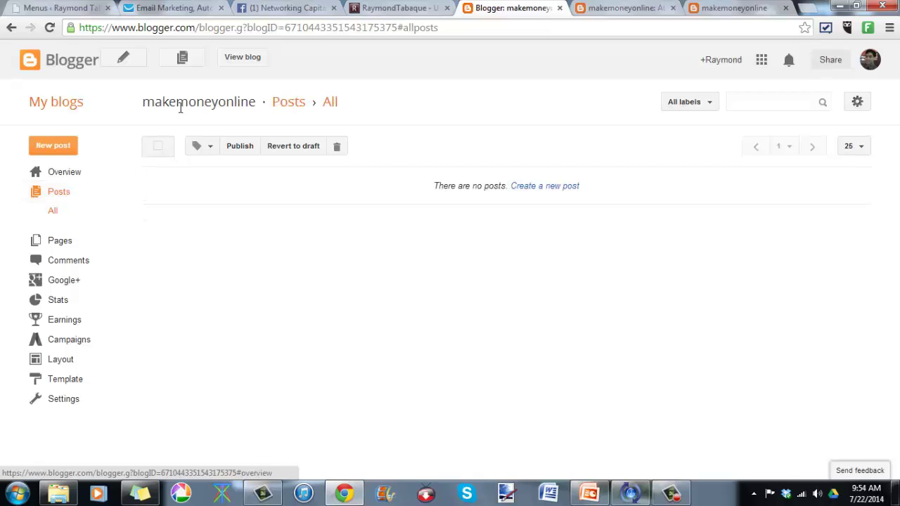
{"action": "left_click", "coordinate": [635, 7]}
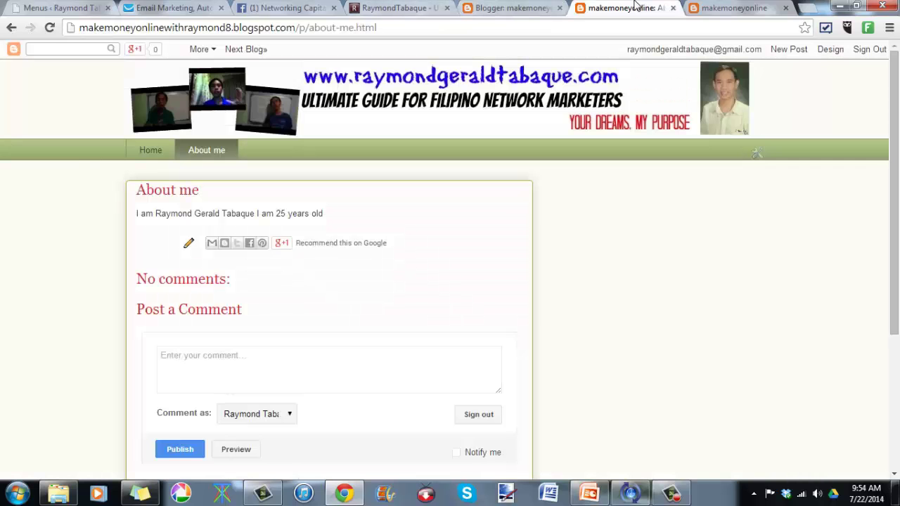
{"action": "left_click", "coordinate": [152, 157]}
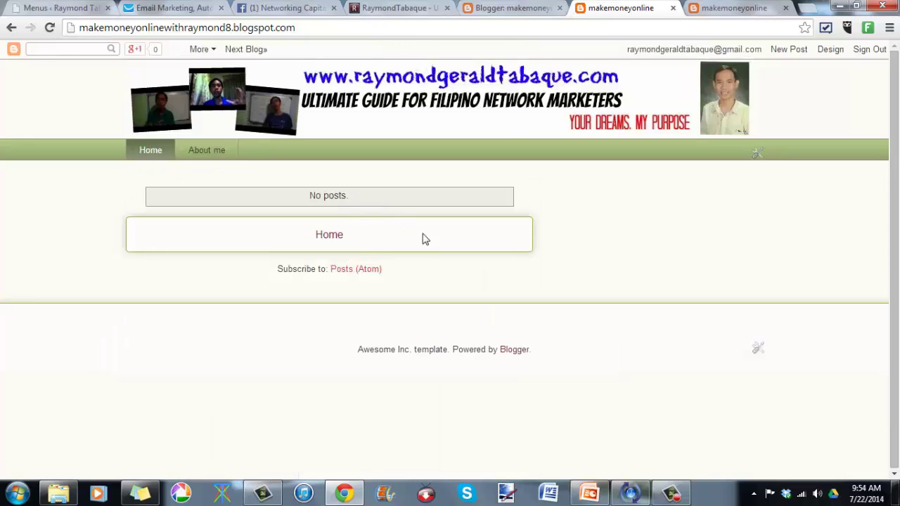
{"action": "left_click", "coordinate": [511, 7]}
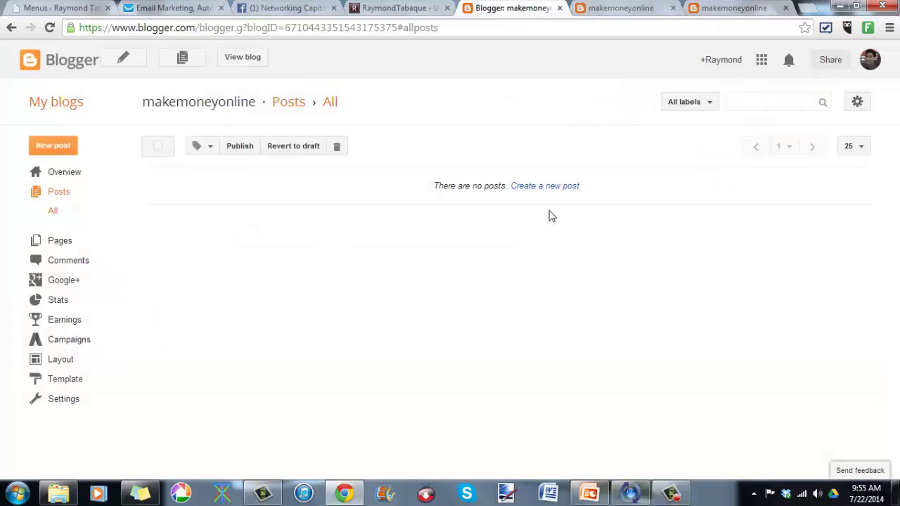
Step: Start a new empty blog post and open a blank browser tab
{"action": "left_click", "coordinate": [545, 187]}
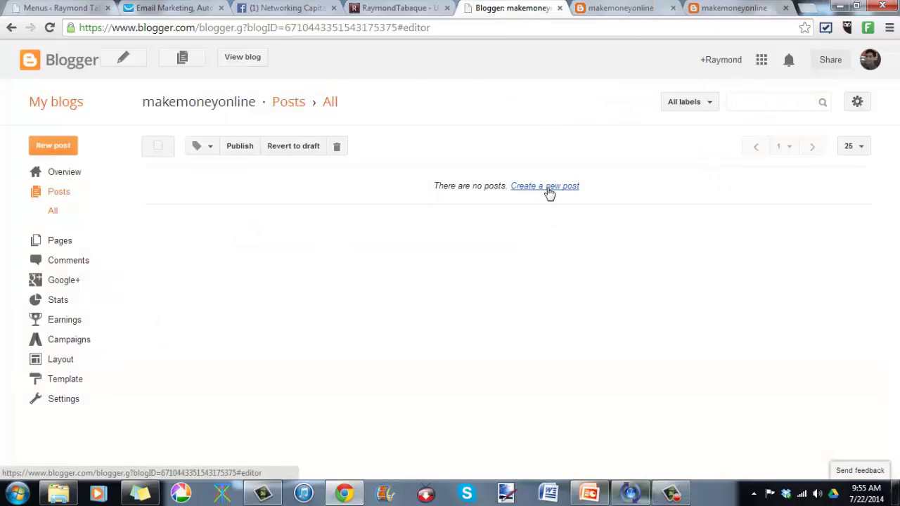
{"action": "left_click", "coordinate": [379, 94]}
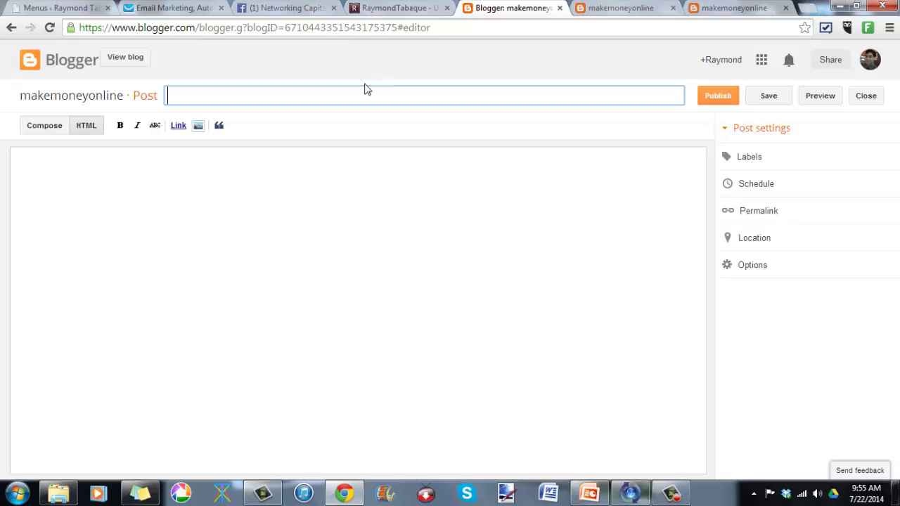
{"action": "left_click", "coordinate": [809, 14]}
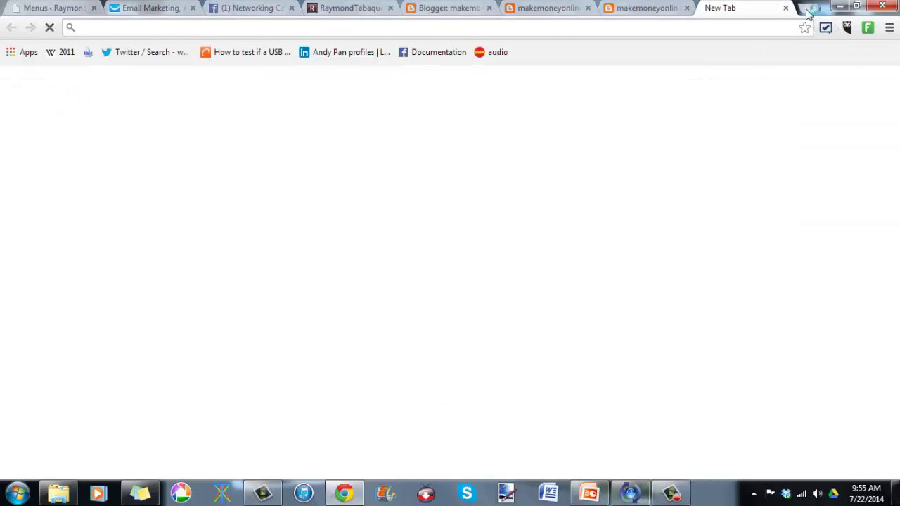
Step: Go to Google and search for 'network marketing'
{"action": "type", "text": "www.goo"}
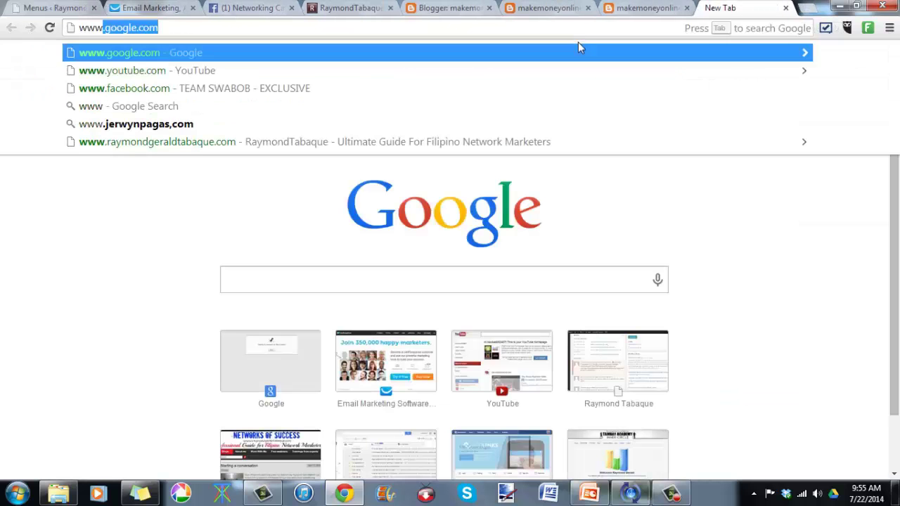
{"action": "type", "text": "g"}
{"action": "key", "text": "Return"}
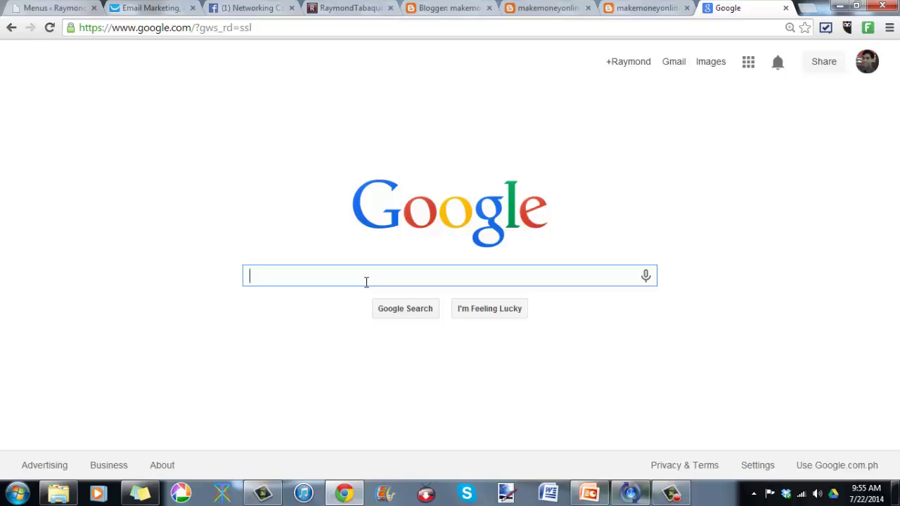
{"action": "type", "text": "network"}
{"action": "key", "text": "BackSpace"}
{"action": "key", "text": "BackSpace"}
{"action": "key", "text": "BackSpace"}
{"action": "type", "text": "o"}
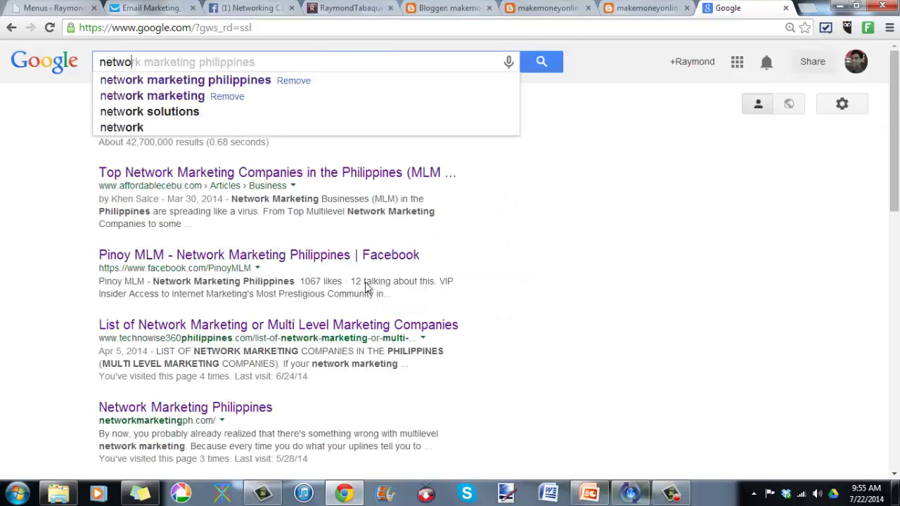
{"action": "type", "text": "rk marketing"}
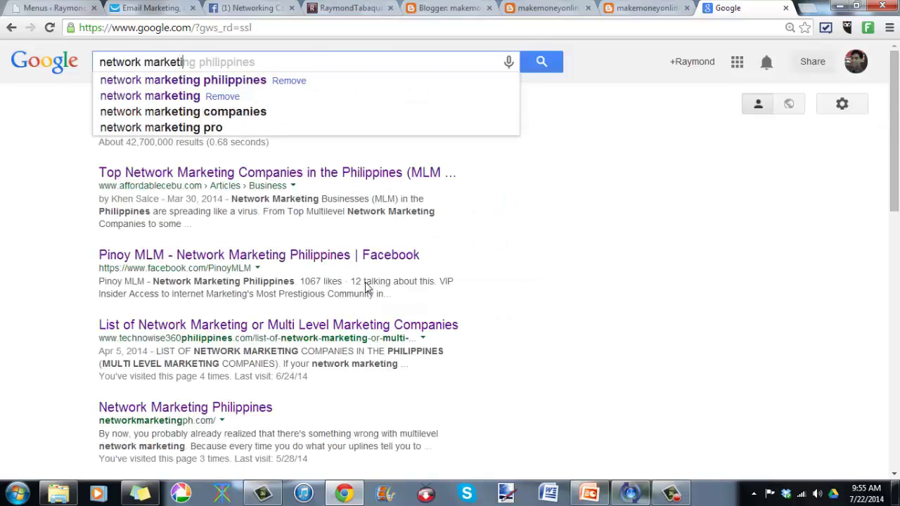
{"action": "key", "text": "Return"}
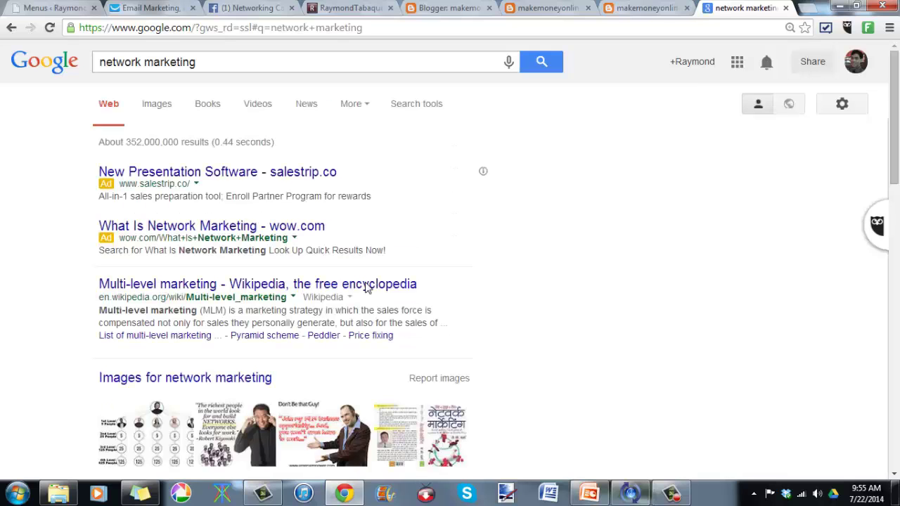
{"action": "scroll", "coordinate": [365, 288], "scroll_direction": "down", "scroll_amount": 3}
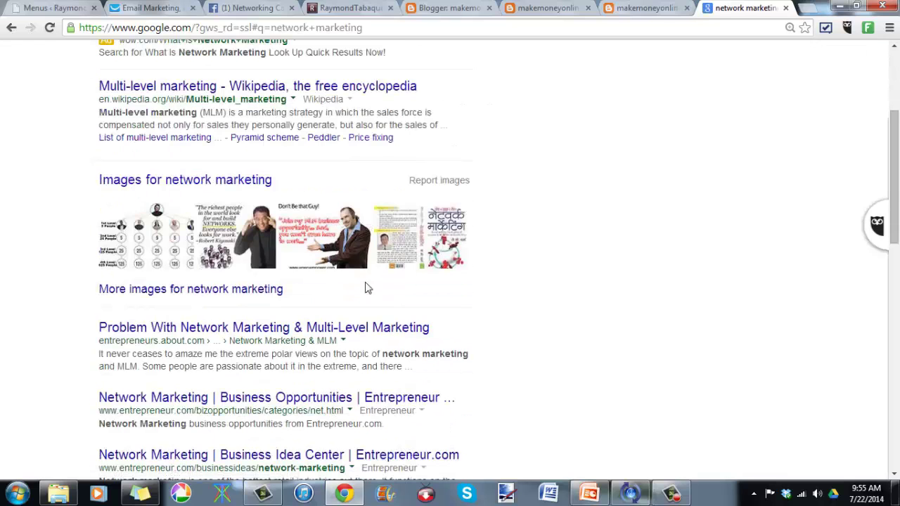
{"action": "scroll", "coordinate": [364, 287], "scroll_direction": "up", "scroll_amount": 3}
Step: Search 'how to become successful in network marketing' and open the Entrepreneur.com result in a new tab
{"action": "triple_click", "coordinate": [196, 64]}
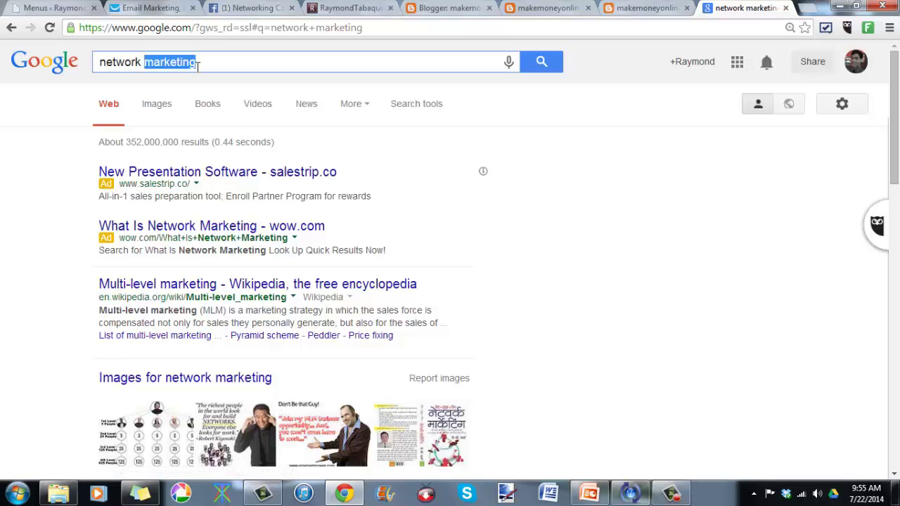
{"action": "type", "text": "how to"}
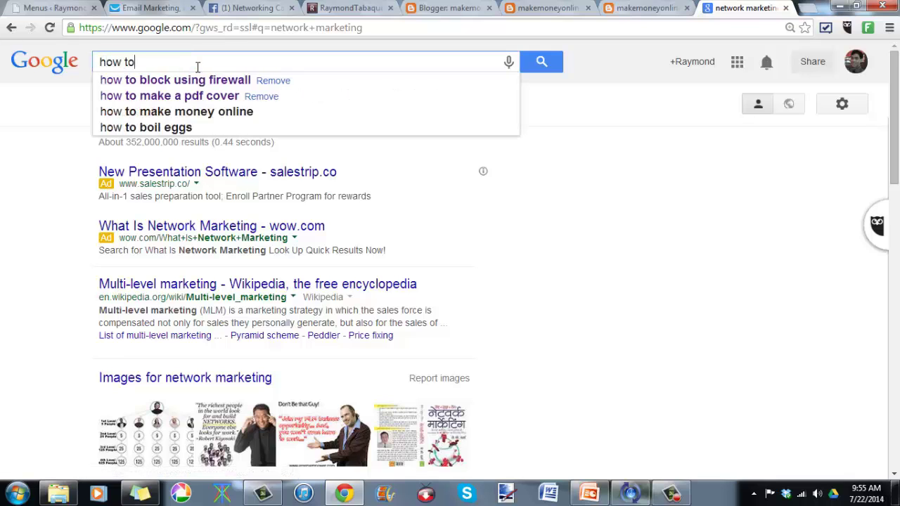
{"action": "type", "text": " become succes"}
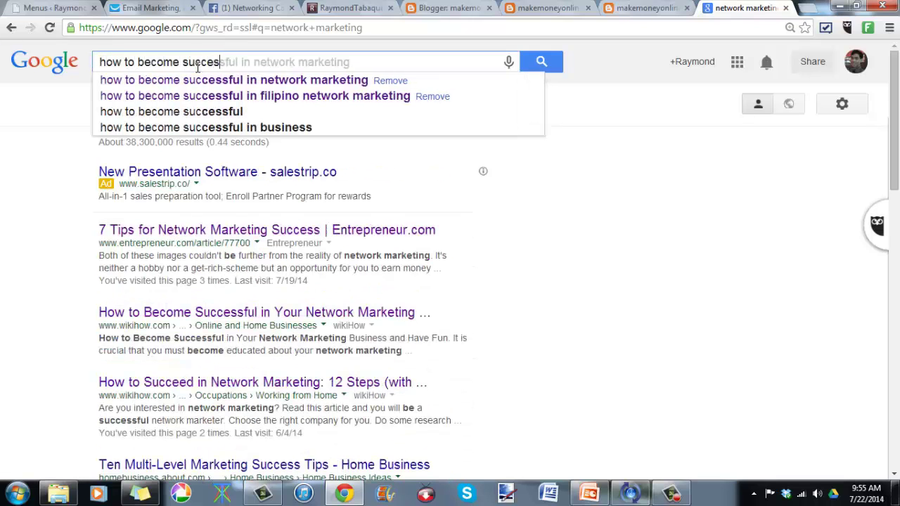
{"action": "type", "text": "sful in network mar"}
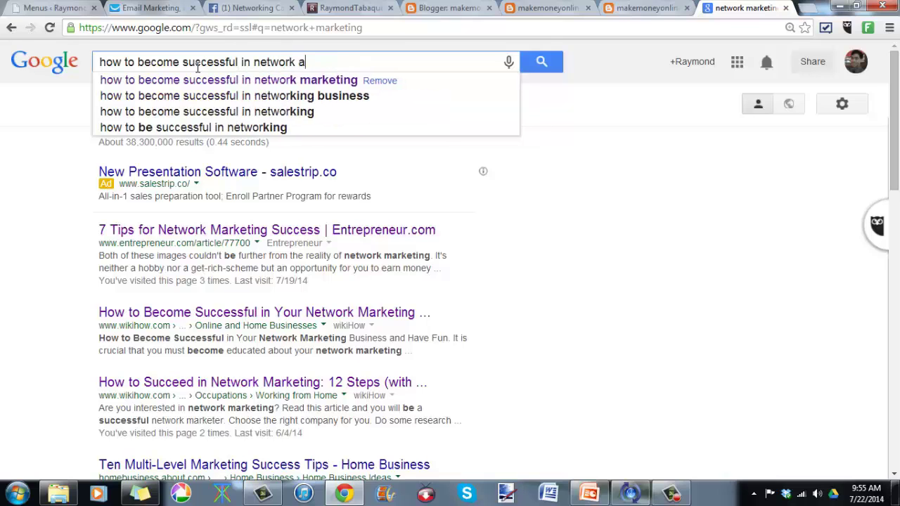
{"action": "type", "text": "keting"}
{"action": "key", "text": "Return"}
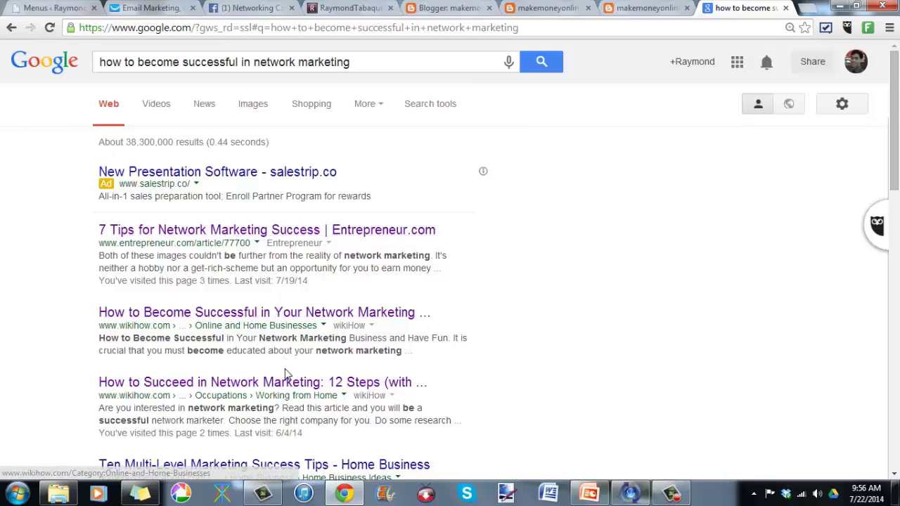
{"action": "right_click", "coordinate": [253, 234]}
{"action": "left_click", "coordinate": [266, 244]}
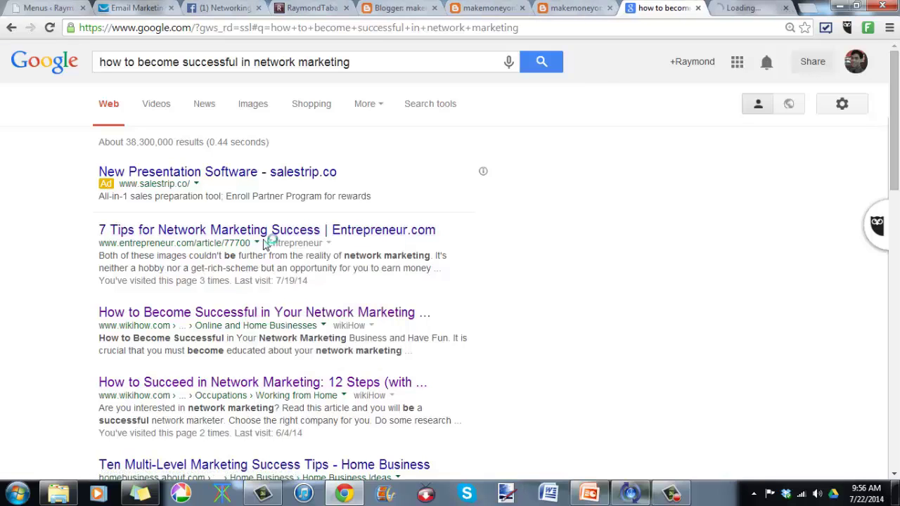
Step: Switch to the Entrepreneur article, skip its advertisement, and read the opening lines
{"action": "left_click", "coordinate": [758, 7]}
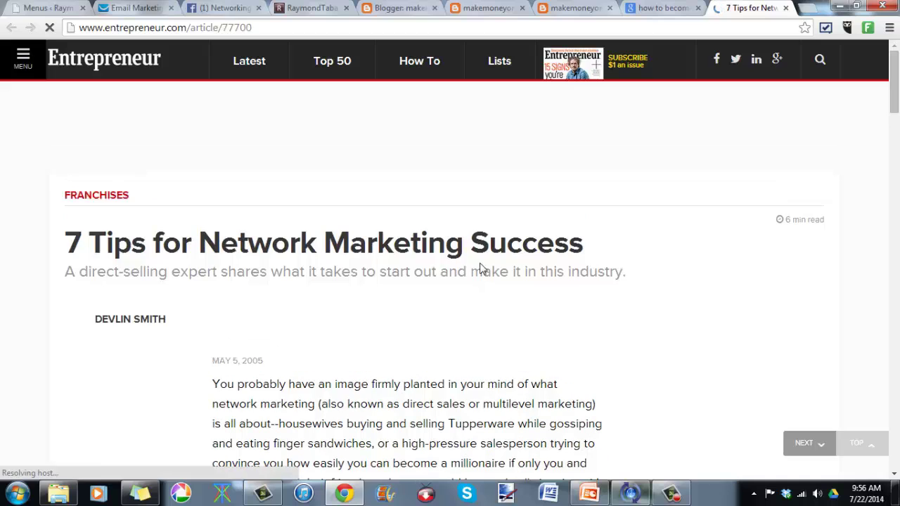
{"action": "scroll", "coordinate": [480, 270], "scroll_direction": "down", "scroll_amount": 3}
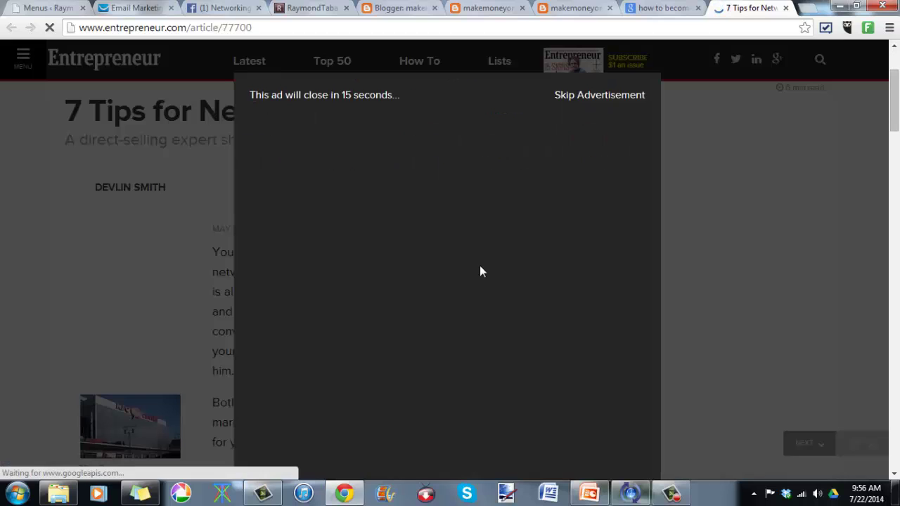
{"action": "left_click", "coordinate": [599, 99]}
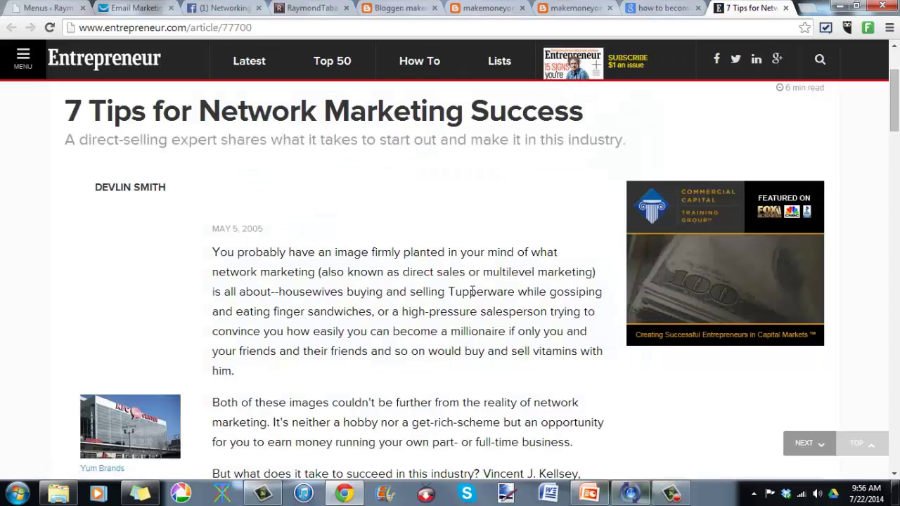
{"action": "scroll", "coordinate": [464, 291], "scroll_direction": "down", "scroll_amount": 6}
{"action": "scroll", "coordinate": [464, 292], "scroll_direction": "up", "scroll_amount": 6}
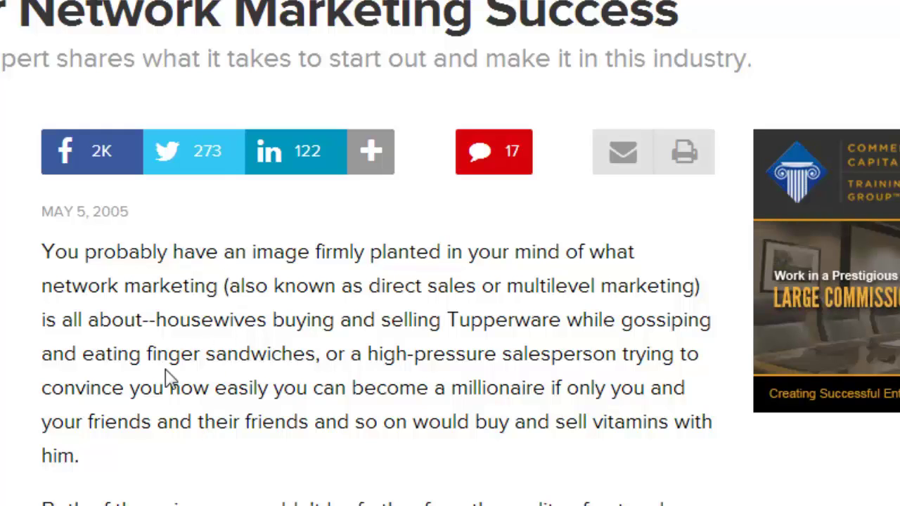
{"action": "left_click_drag", "start_coordinate": [54, 251], "coordinate": [325, 350]}
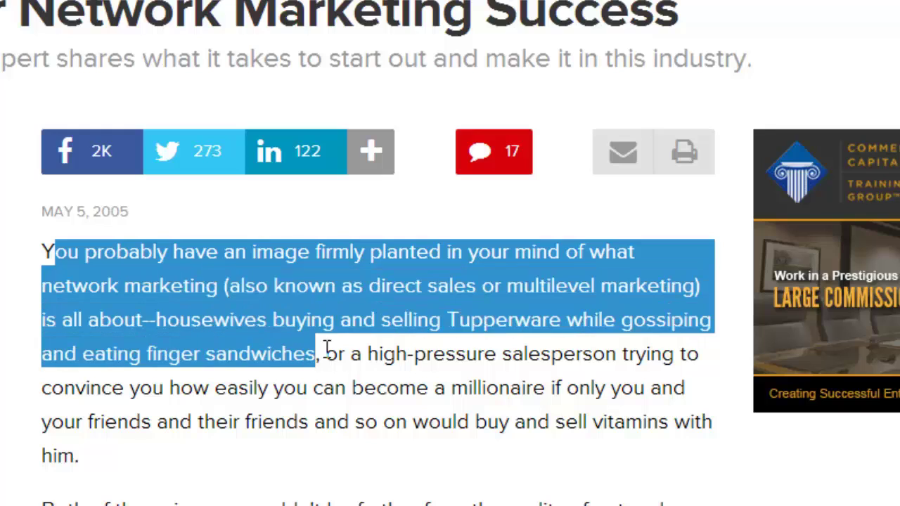
{"action": "left_click", "coordinate": [433, 385]}
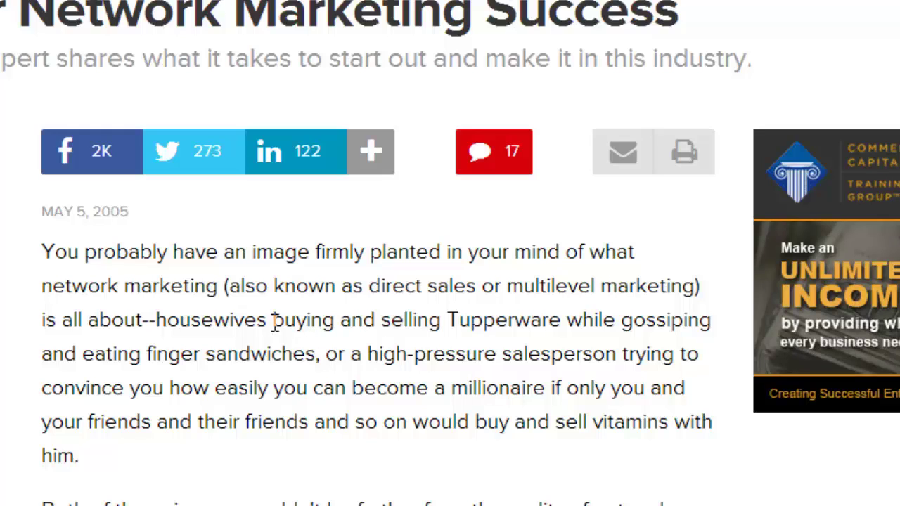
Step: Scroll down to the learn-from-mentors tip and highlight its MLM veterans phrases
{"action": "scroll", "coordinate": [389, 253], "scroll_direction": "down", "scroll_amount": 3}
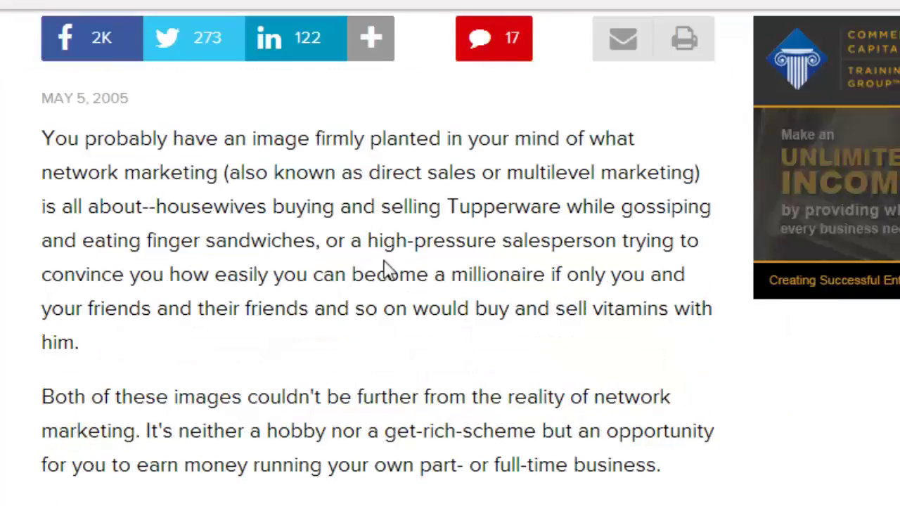
{"action": "scroll", "coordinate": [342, 307], "scroll_direction": "down", "scroll_amount": 2}
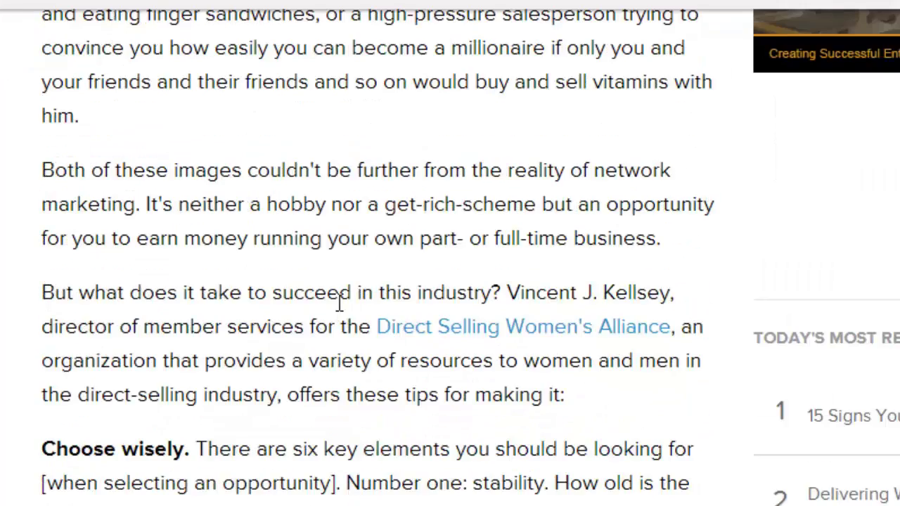
{"action": "scroll", "coordinate": [331, 288], "scroll_direction": "down", "scroll_amount": 9}
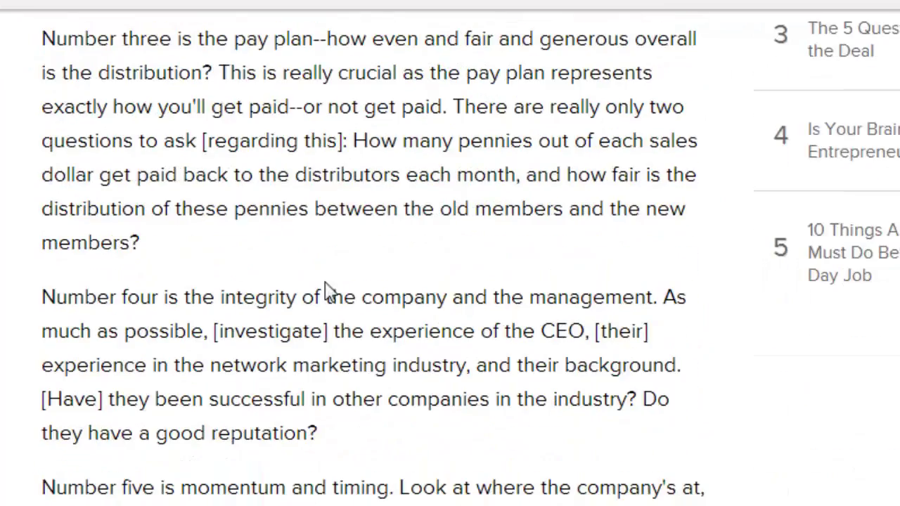
{"action": "scroll", "coordinate": [327, 288], "scroll_direction": "down", "scroll_amount": 10}
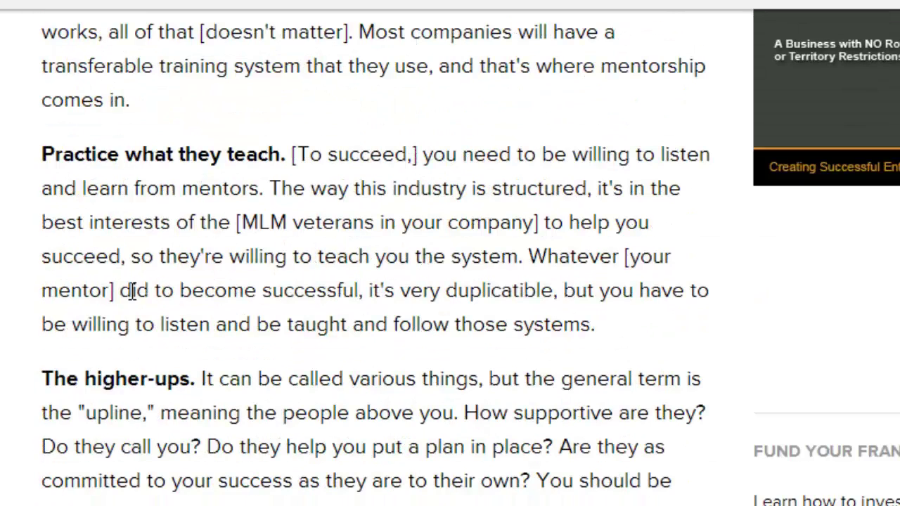
{"action": "left_click_drag", "start_coordinate": [110, 188], "coordinate": [193, 199]}
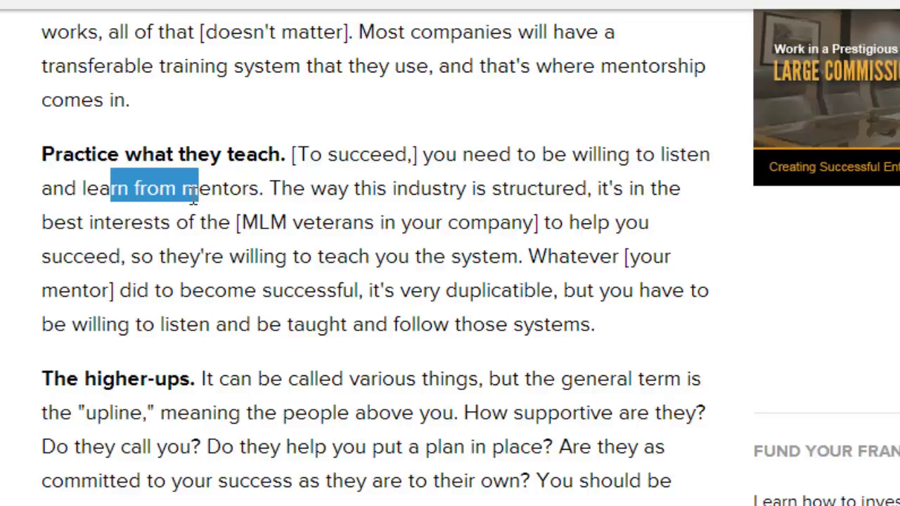
{"action": "left_click_drag", "start_coordinate": [207, 223], "coordinate": [259, 222]}
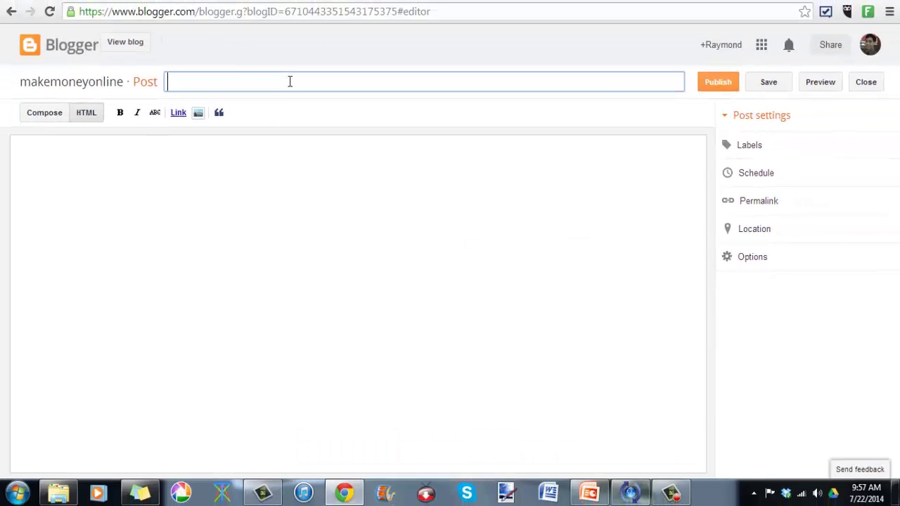
Step: Enter the title '7 ways On how to become successful in Network Marketing' and move into the body
{"action": "type", "text": "ways On how to become succ"}
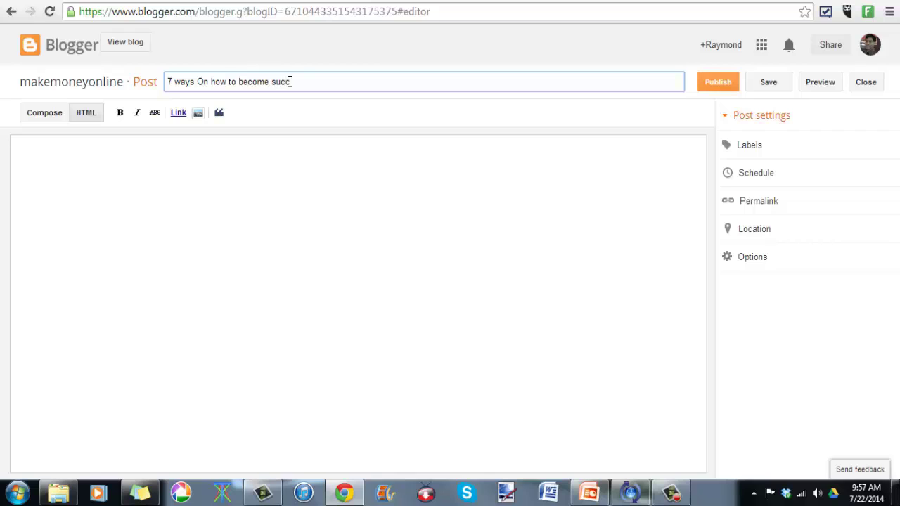
{"action": "type", "text": "essful in Network Marketing"}
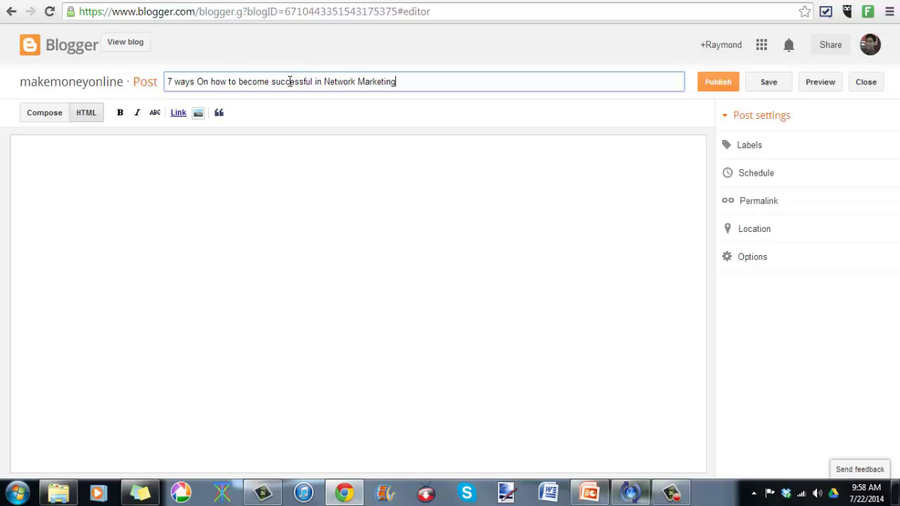
{"action": "left_click", "coordinate": [413, 241]}
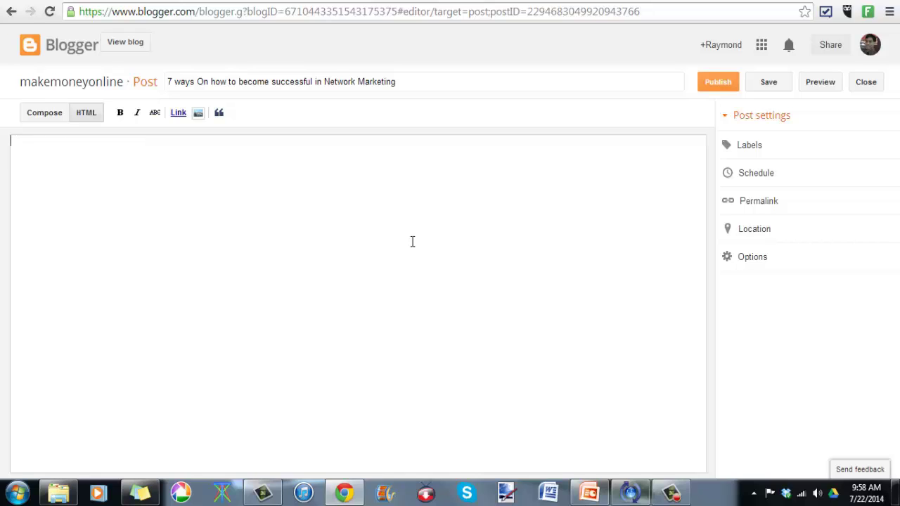
Step: Type the intro sentence about an article that might help readers
{"action": "type", "text": "eron akong naba"}
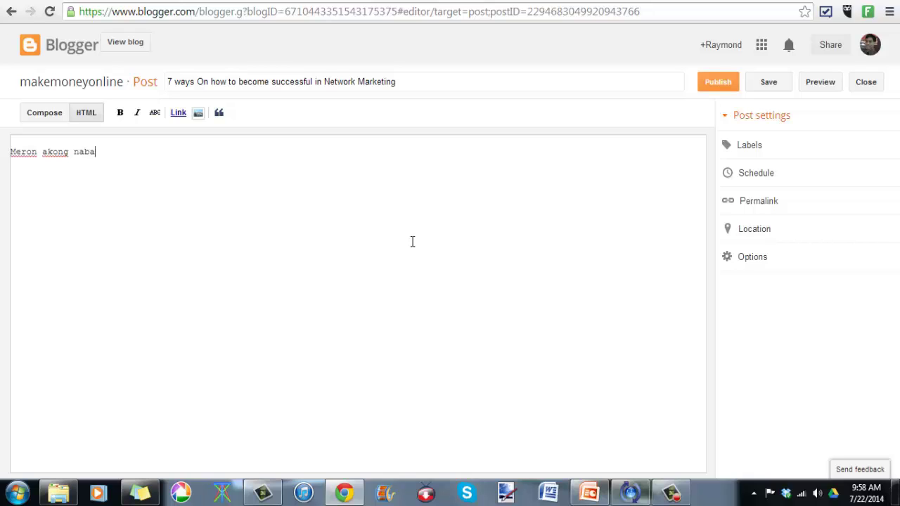
{"action": "type", "text": "sang isang artic"}
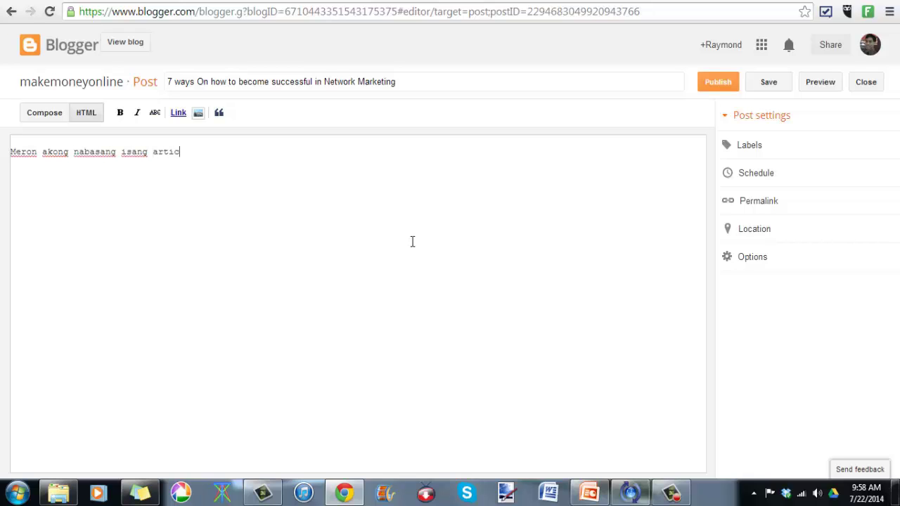
{"action": "type", "text": "le na tipong baka maka"}
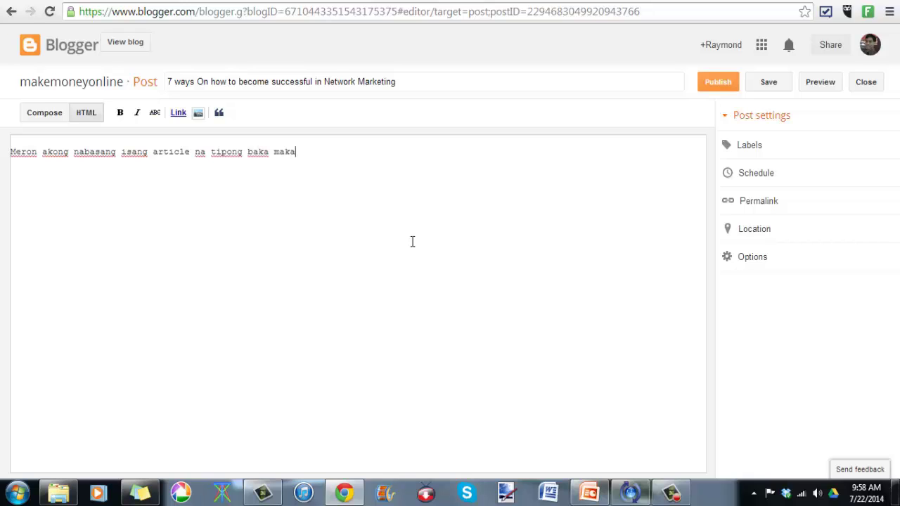
{"action": "type", "text": "tulong sa inyon"}
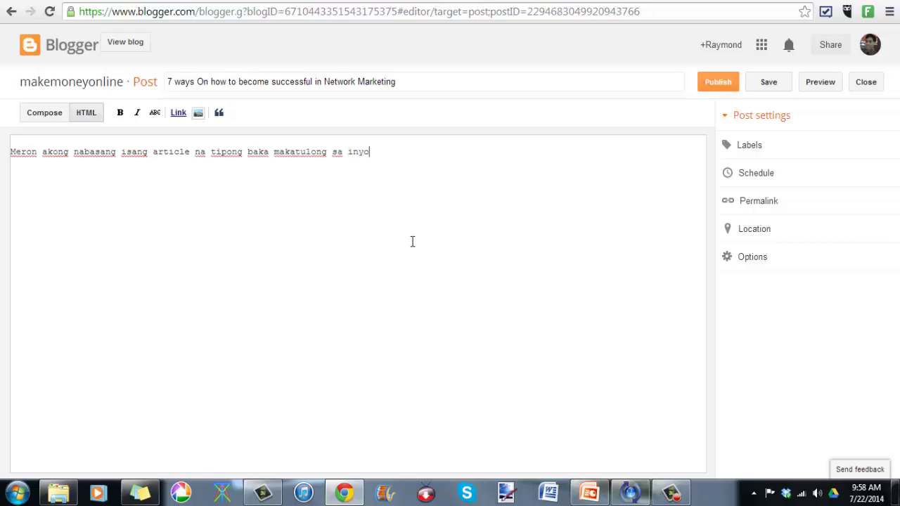
{"action": "key", "text": "Return"}
Step: In Compose view, add the tips '1. Be Friendly' and '2. Be Hardworking'
{"action": "left_click", "coordinate": [54, 115]}
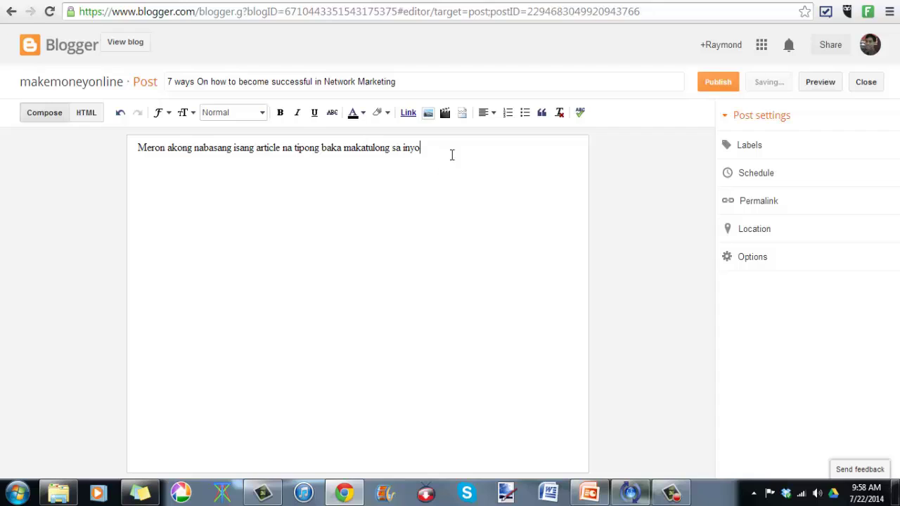
{"action": "key", "text": "Return"}
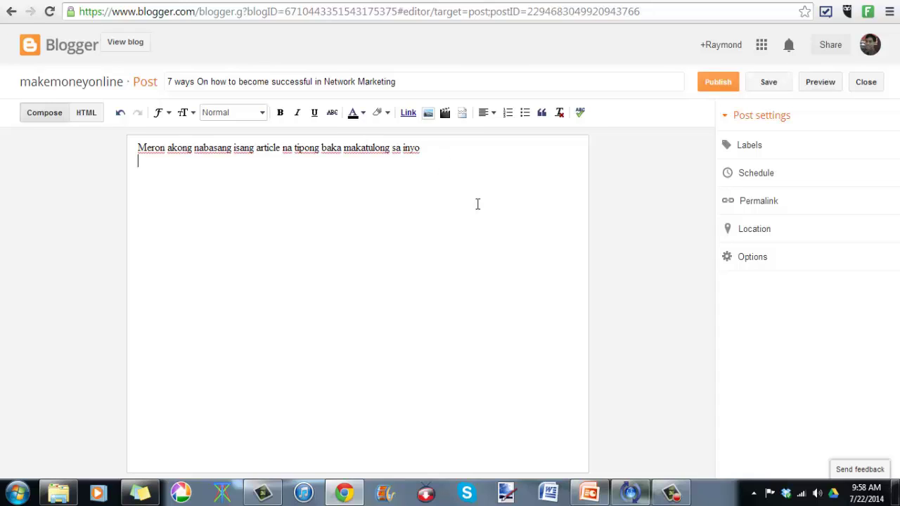
{"action": "key", "text": "Return"}
{"action": "key", "text": "BackSpace"}
{"action": "key", "text": "BackSpace"}
{"action": "key", "text": "BackSpace"}
{"action": "key", "text": "BackSpace"}
{"action": "key", "text": "BackSpace"}
{"action": "key", "text": "BackSpace"}
{"action": "key", "text": "BackSpace"}
{"action": "key", "text": "BackSpace"}
{"action": "key", "text": "BackSpace"}
{"action": "key", "text": "BackSpace"}
{"action": "key", "text": "BackSpace"}
{"action": "key", "text": "BackSpace"}
{"action": "key", "text": "BackSpace"}
{"action": "key", "text": "BackSpace"}
{"action": "key", "text": "BackSpace"}
{"action": "key", "text": "BackSpace"}
{"action": "key", "text": "BackSpace"}
{"action": "key", "text": "BackSpace"}
{"action": "key", "text": "BackSpace"}
{"action": "key", "text": "BackSpace"}
{"action": "key", "text": "BackSpace"}
{"action": "key", "text": "BackSpace"}
{"action": "key", "text": "BackSpace"}
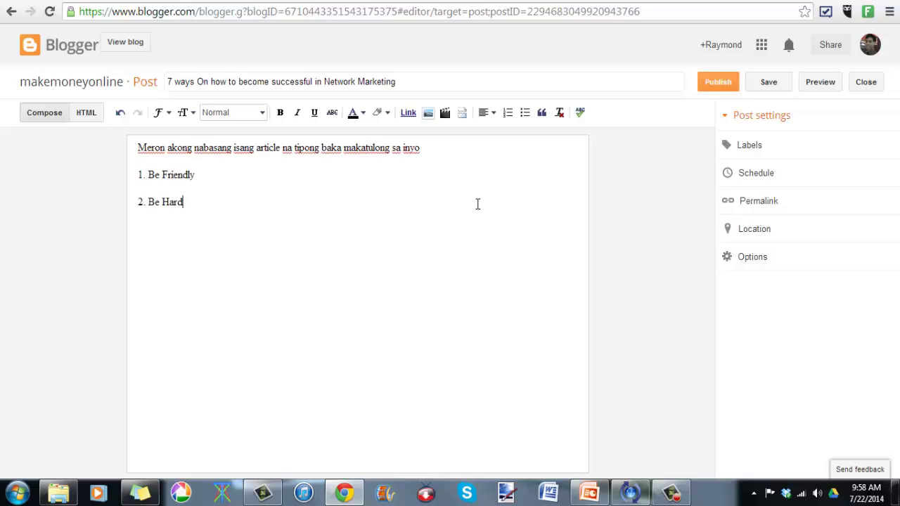
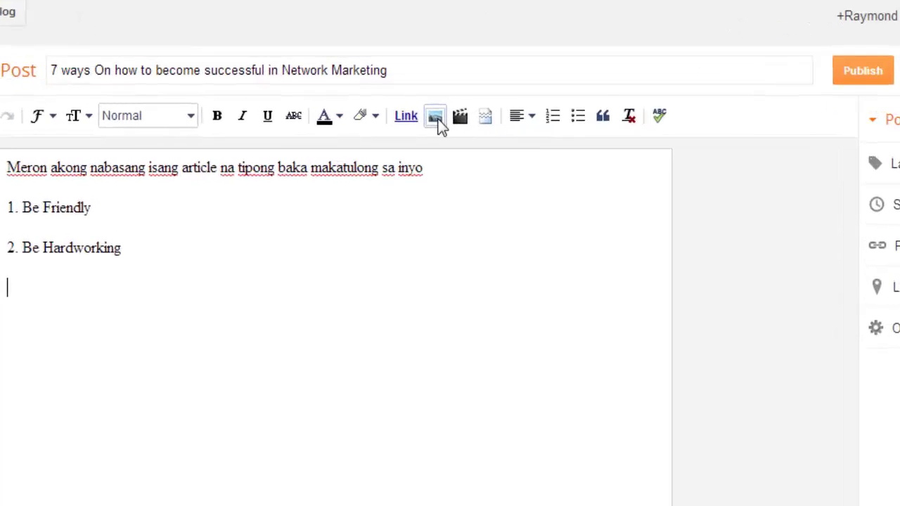
Step: Upload the mr bean image from the article blogs folder and drag it to the post's top left
{"action": "left_click", "coordinate": [447, 126]}
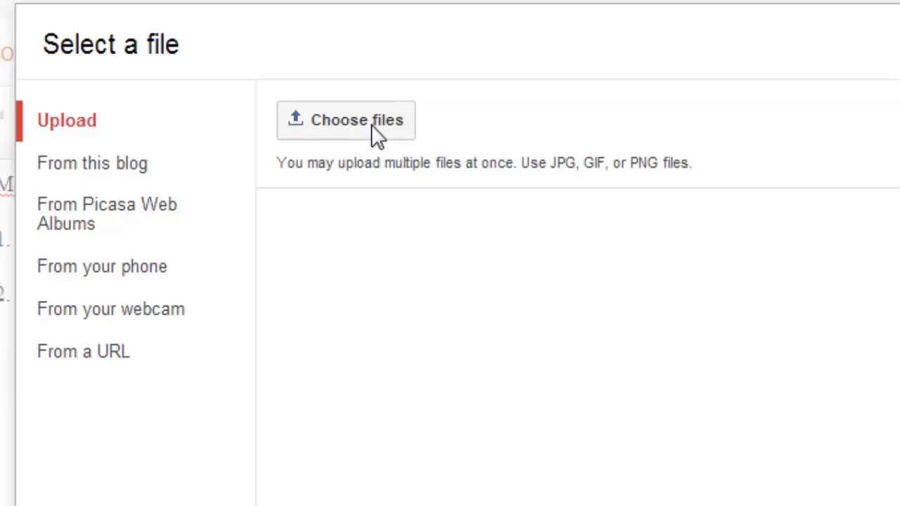
{"action": "left_click", "coordinate": [372, 124]}
{"action": "left_click", "coordinate": [381, 213]}
{"action": "scroll", "coordinate": [372, 215], "scroll_direction": "down", "scroll_amount": 2}
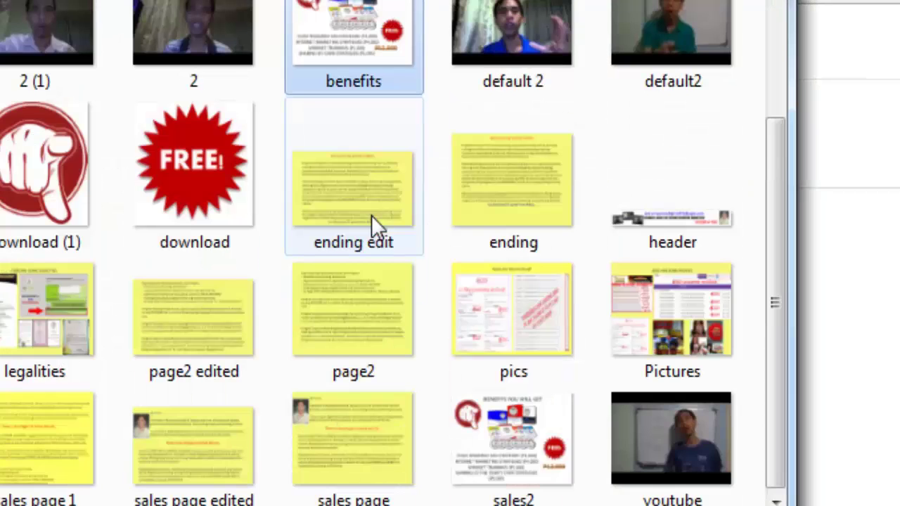
{"action": "scroll", "coordinate": [371, 215], "scroll_direction": "up", "scroll_amount": 2}
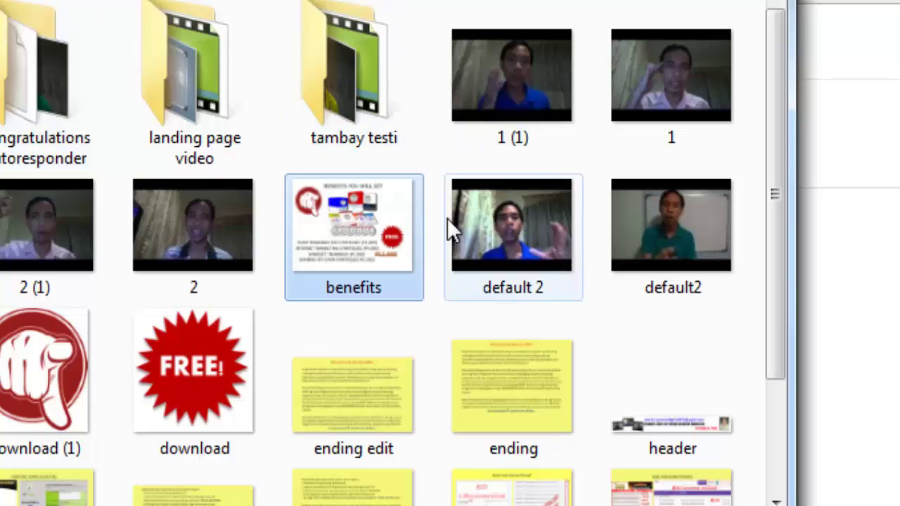
{"action": "left_click", "coordinate": [0, 0]}
{"action": "scroll", "coordinate": [86, 164], "scroll_direction": "up", "scroll_amount": 2}
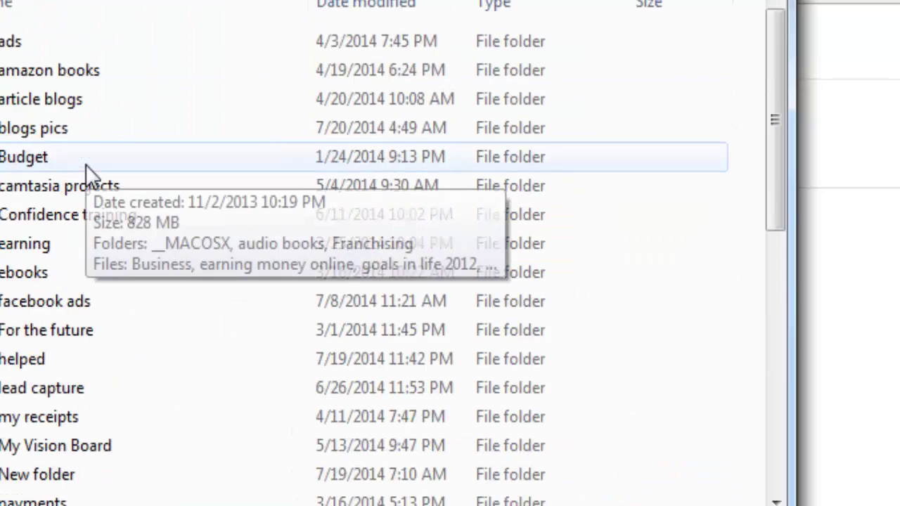
{"action": "double_click", "coordinate": [40, 97]}
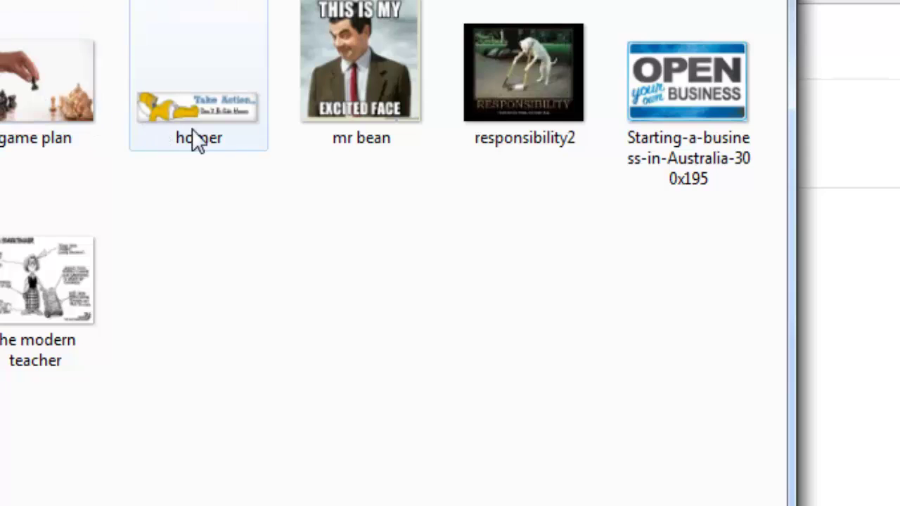
{"action": "double_click", "coordinate": [337, 130]}
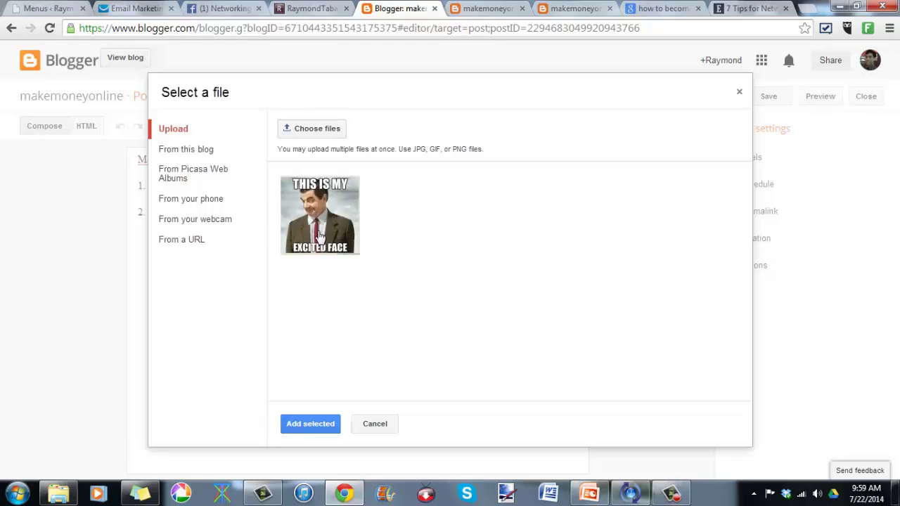
{"action": "left_click", "coordinate": [307, 424]}
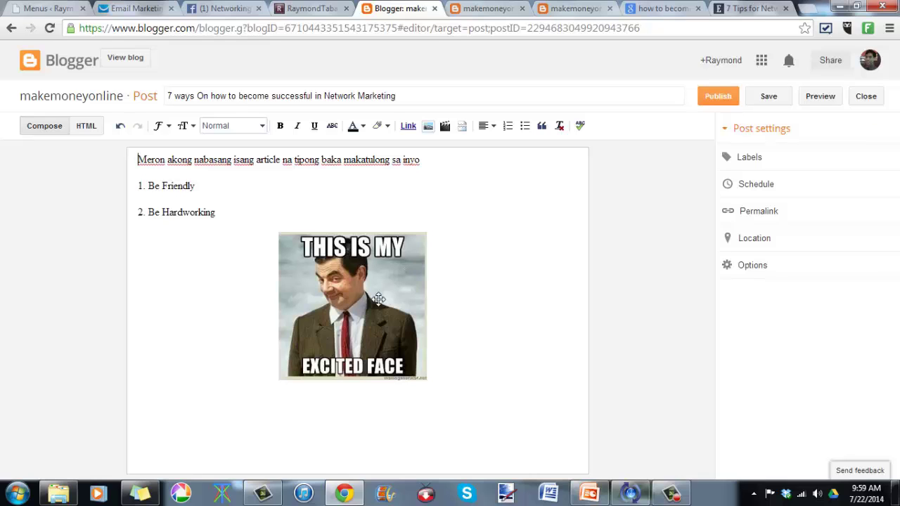
{"action": "left_click_drag", "start_coordinate": [379, 299], "coordinate": [340, 245]}
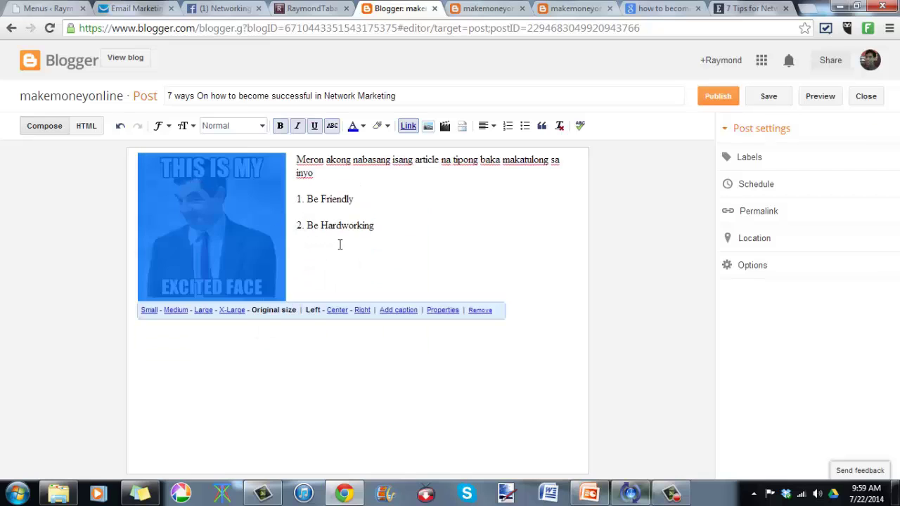
Step: Deselect the meme image and start a new line beneath it
{"action": "left_click", "coordinate": [419, 242]}
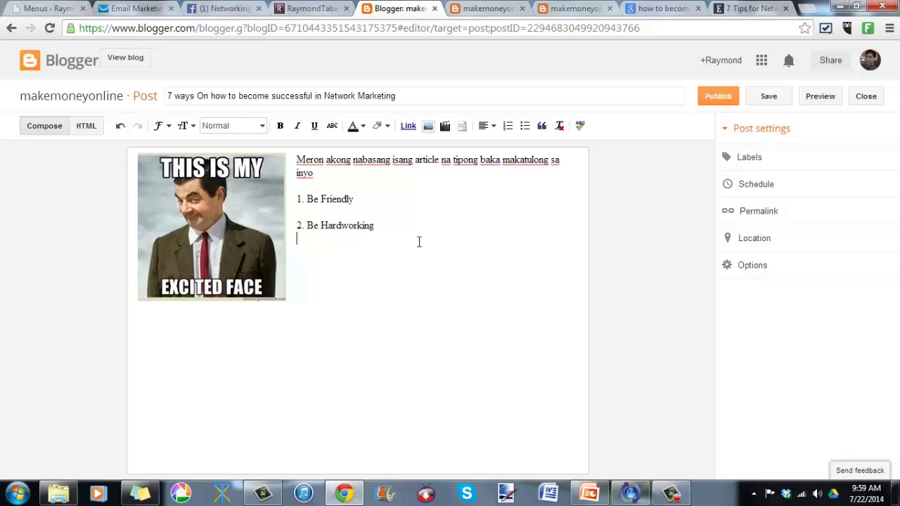
{"action": "key", "text": "Return"}
Step: Type 'If You want to Earn money online Clilck Here >> Secret Technique' and select 'Secret Technique' for a link
{"action": "type", "text": "If Y"}
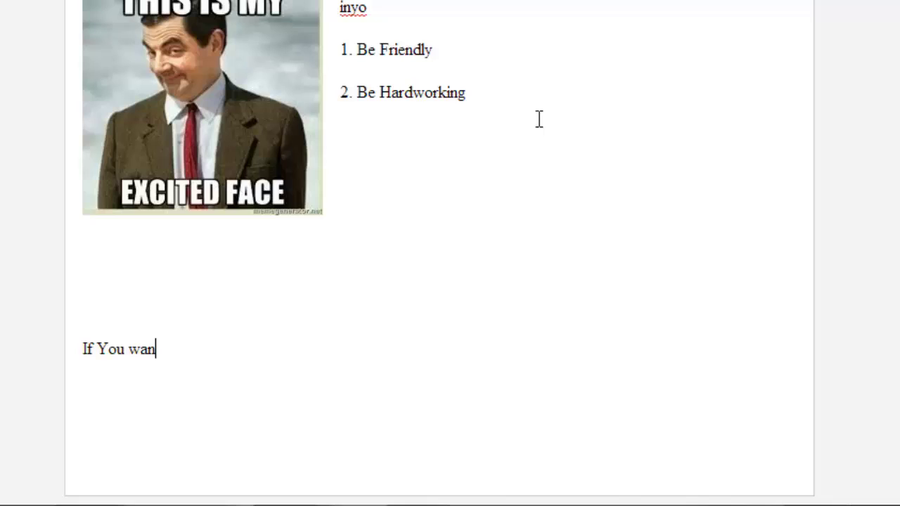
{"action": "type", "text": "t to learn more about"}
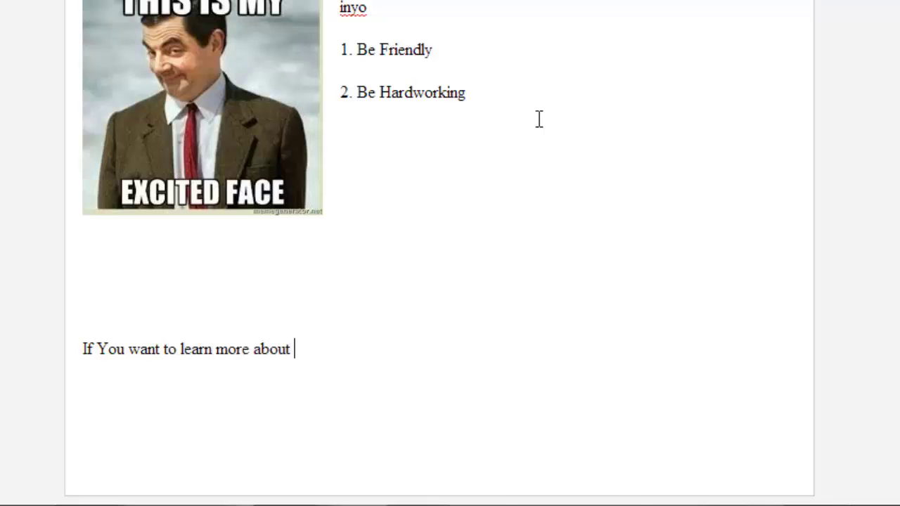
{"action": "key", "text": "BackSpace"}
{"action": "key", "text": "BackSpace"}
{"action": "key", "text": "BackSpace"}
{"action": "key", "text": "BackSpace"}
{"action": "key", "text": "BackSpace"}
{"action": "key", "text": "BackSpace"}
{"action": "key", "text": "BackSpace"}
{"action": "key", "text": "BackSpace"}
{"action": "key", "text": "BackSpace"}
{"action": "key", "text": "BackSpace"}
{"action": "key", "text": "BackSpace"}
{"action": "key", "text": "BackSpace"}
{"action": "key", "text": "BackSpace"}
{"action": "key", "text": "BackSpace"}
{"action": "key", "text": "BackSpace"}
{"action": "key", "text": "BackSpace"}
{"action": "key", "text": "BackSpace"}
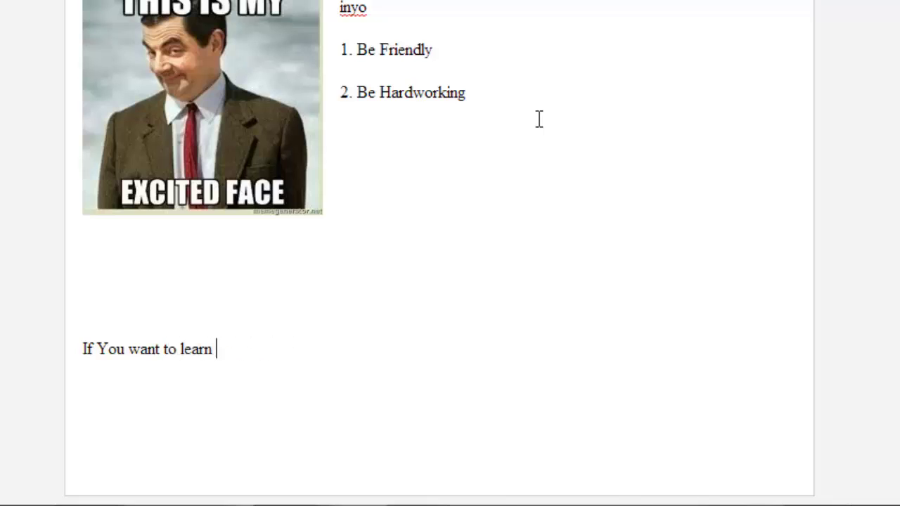
{"action": "type", "text": "Earn mi"}
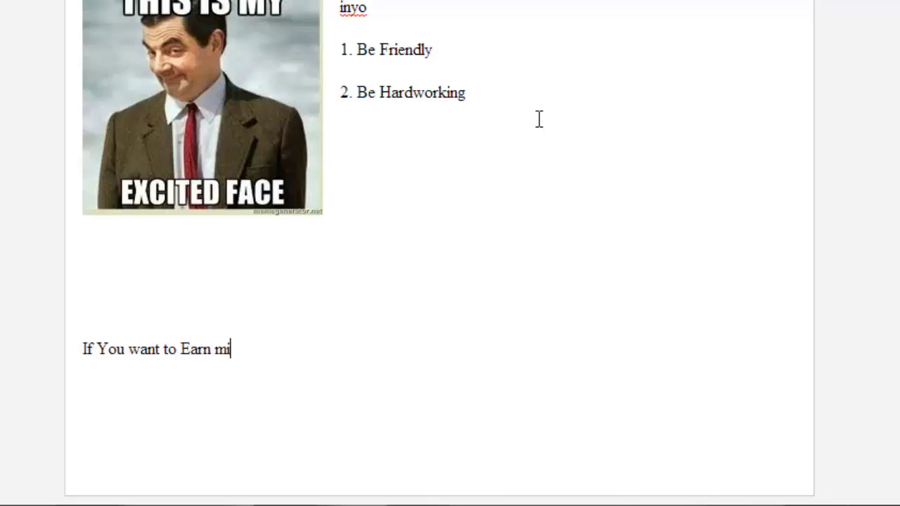
{"action": "key", "text": "BackSpace"}
{"action": "type", "text": "oney online "}
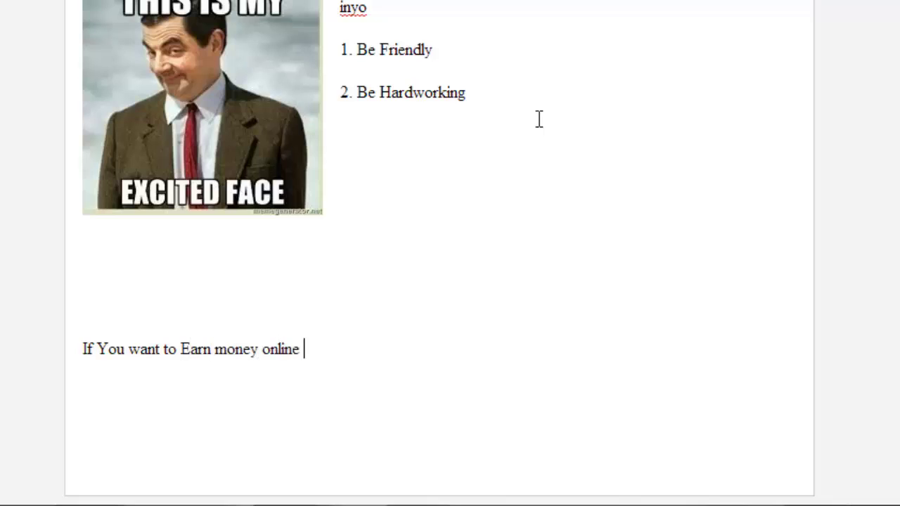
{"action": "type", "text": "Clilck "}
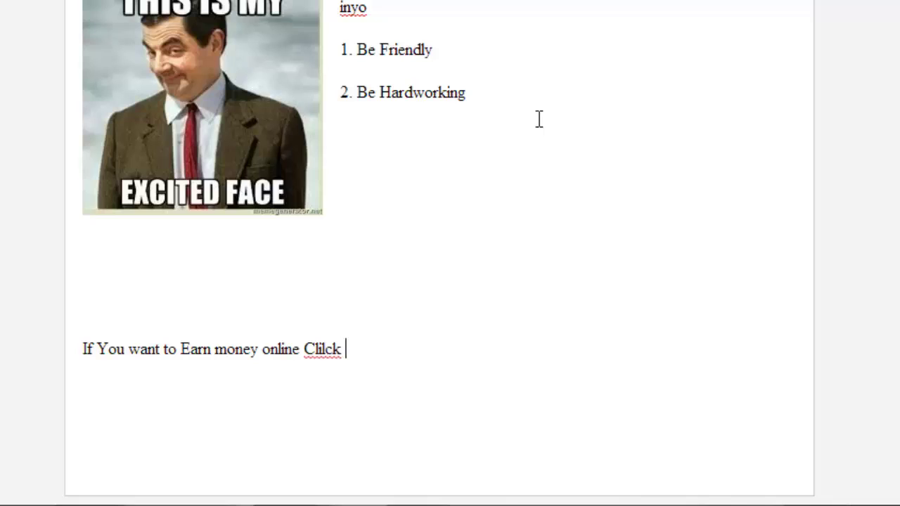
{"action": "type", "text": "Here >>"}
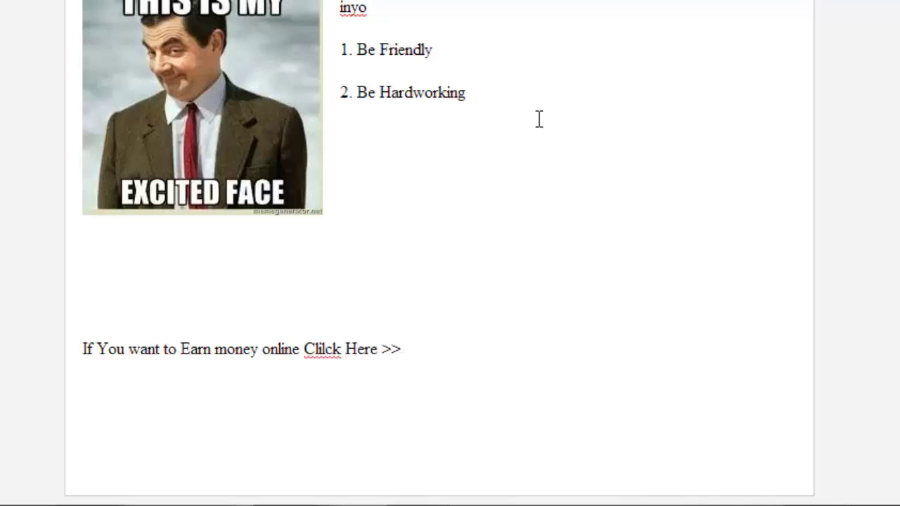
{"action": "type", "text": " Se"}
{"action": "key", "text": "BackSpace"}
{"action": "key", "text": "BackSpace"}
{"action": "type", "text": "Secret Technique"}
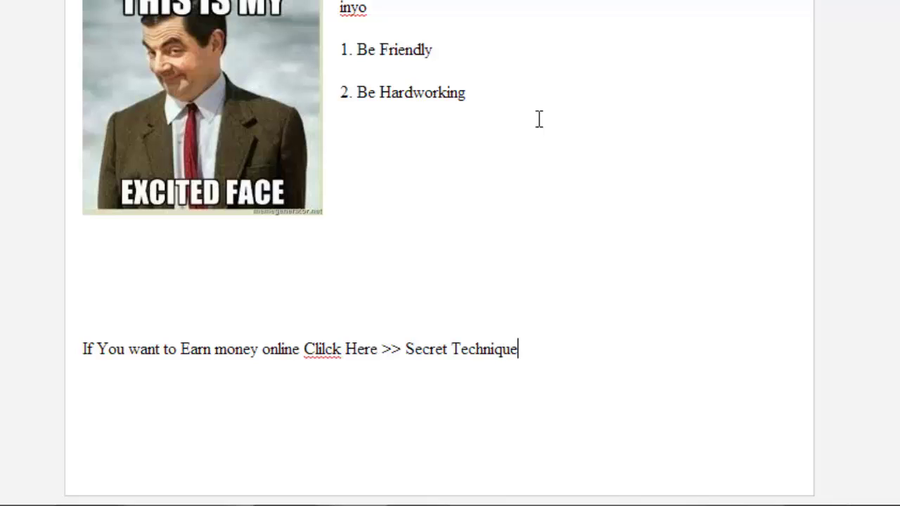
{"action": "left_click_drag", "start_coordinate": [546, 356], "coordinate": [412, 358]}
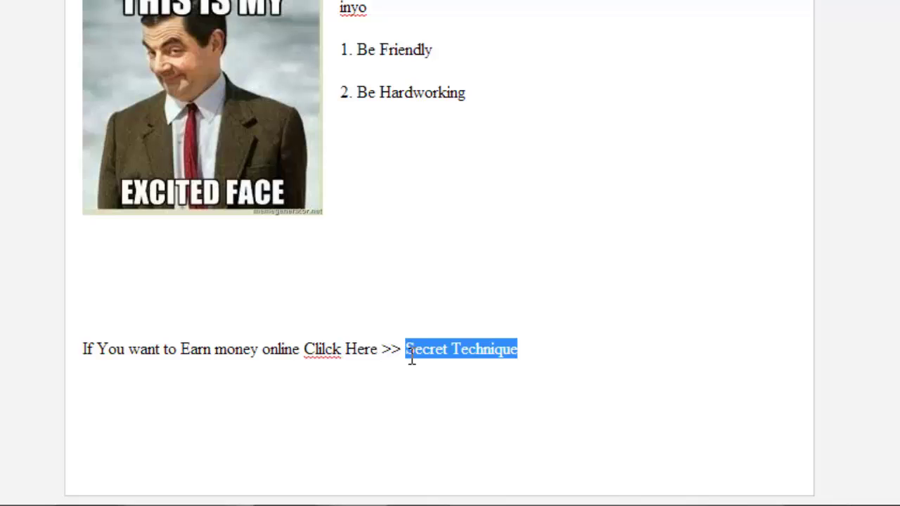
{"action": "key", "text": "ctrl+k"}
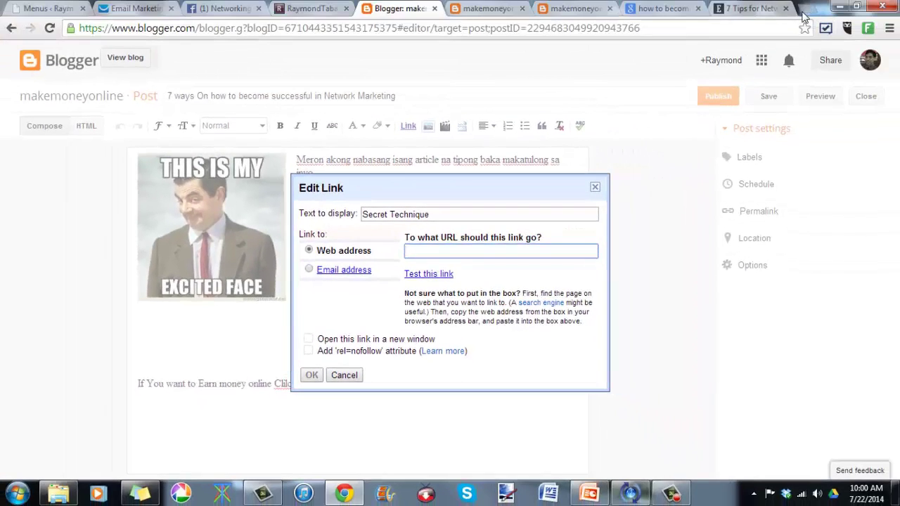
Step: Load the swa site's /swa-ultimate/ page in a new Chrome tab
{"action": "left_click", "coordinate": [804, 10]}
{"action": "type", "text": "www.swa.raymondgeraldtabaque.com"}
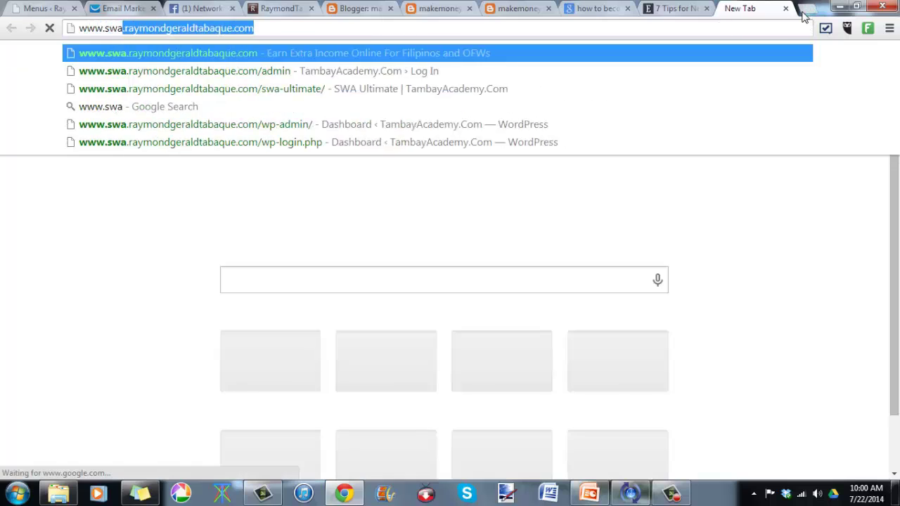
{"action": "key", "text": "Return"}
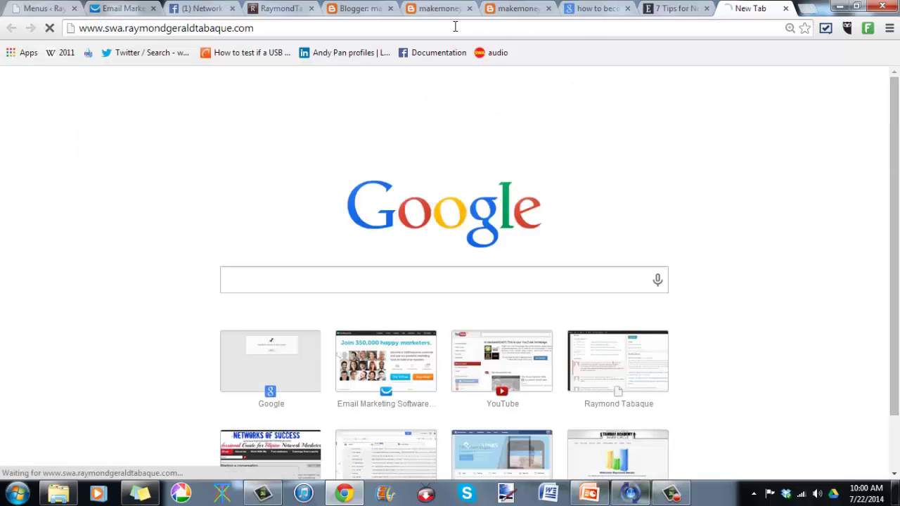
{"action": "left_click", "coordinate": [453, 29]}
{"action": "left_click", "coordinate": [452, 29]}
{"action": "type", "text": "/swa"}
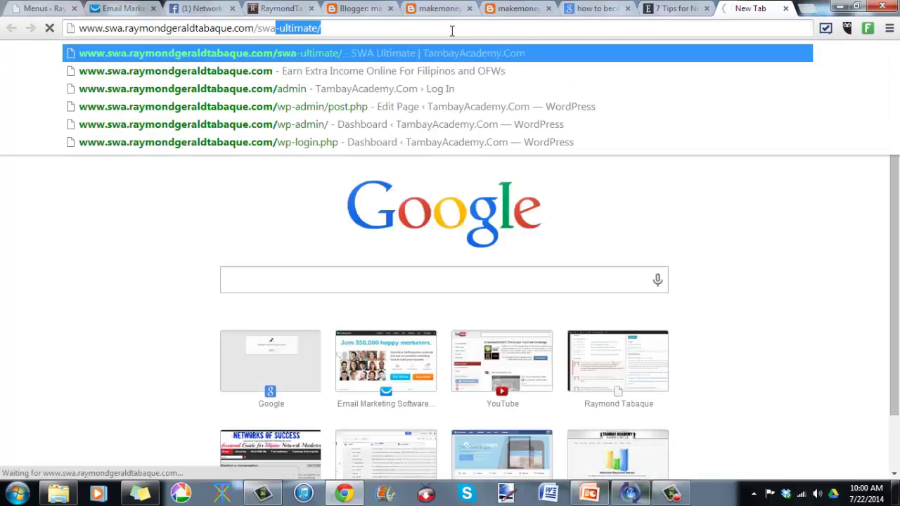
{"action": "key", "text": "Return"}
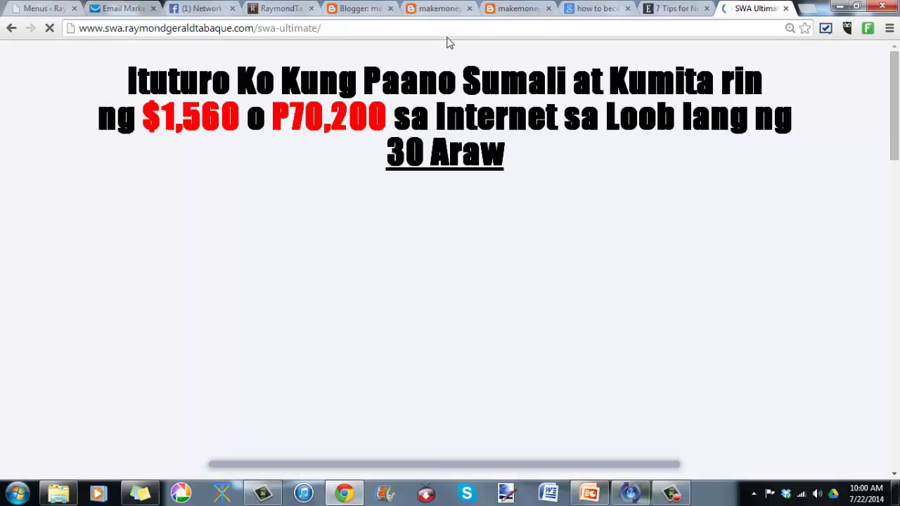
Step: Pause the page's presentation video and copy the SWA Ultimate page address
{"action": "left_click", "coordinate": [685, 496]}
{"action": "left_click", "coordinate": [686, 497]}
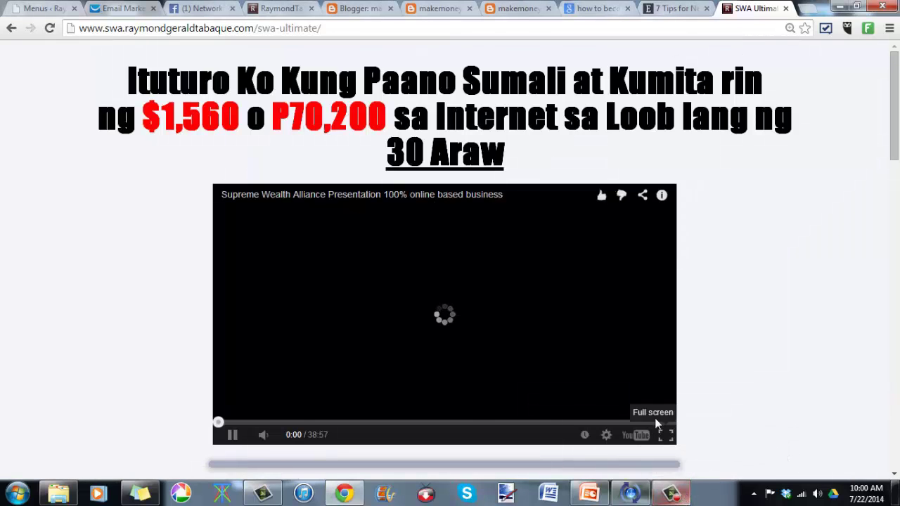
{"action": "left_click", "coordinate": [233, 435]}
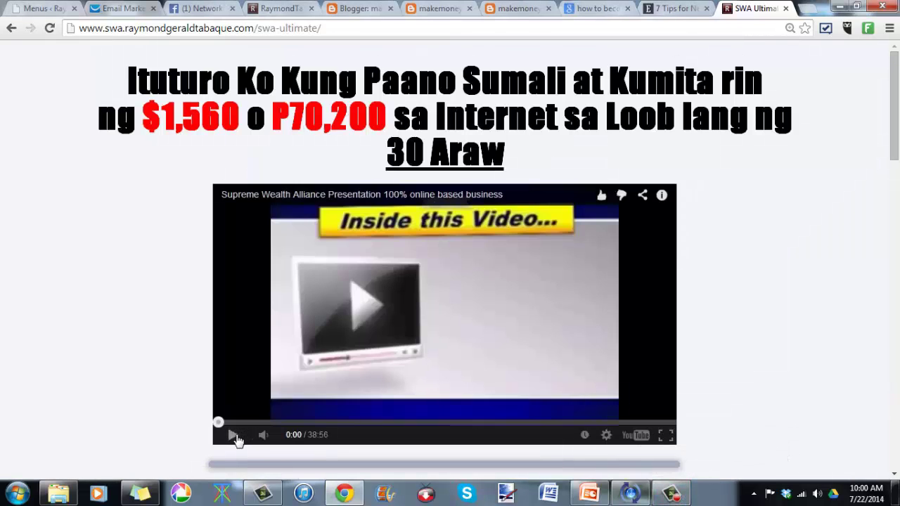
{"action": "scroll", "coordinate": [633, 253], "scroll_direction": "down", "scroll_amount": 2}
{"action": "scroll", "coordinate": [650, 243], "scroll_direction": "up", "scroll_amount": 2}
{"action": "left_click", "coordinate": [440, 27]}
{"action": "right_click", "coordinate": [440, 27]}
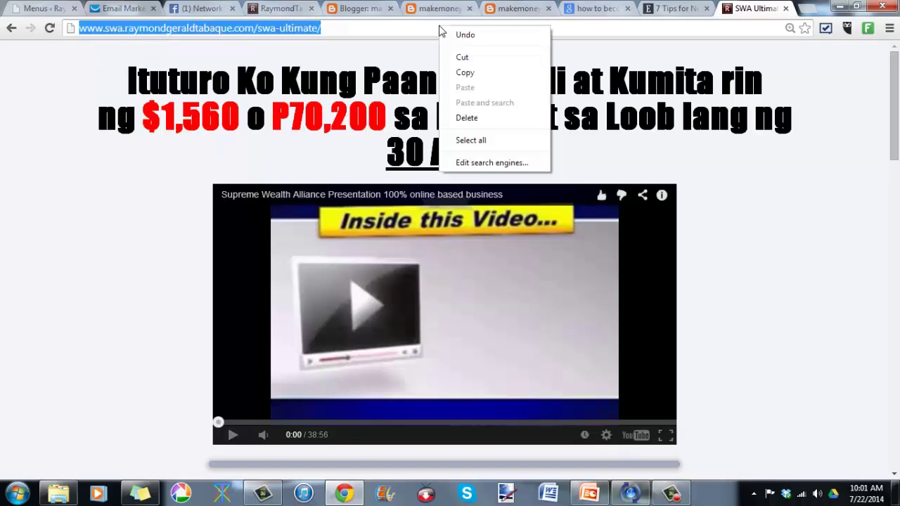
{"action": "left_click", "coordinate": [464, 70]}
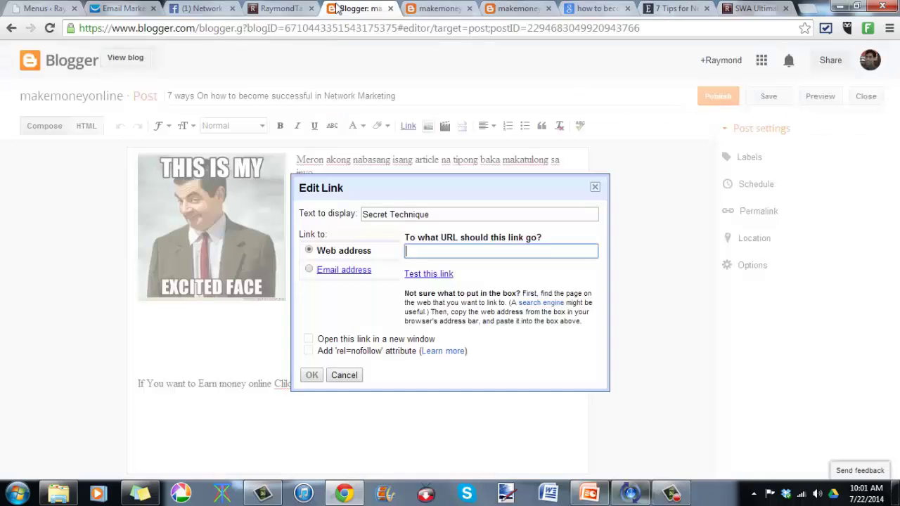
Step: Link 'Secret Technique' to the pasted SWA Ultimate address, opening in a new window
{"action": "left_click", "coordinate": [348, 8]}
{"action": "left_click", "coordinate": [446, 256]}
{"action": "right_click", "coordinate": [441, 254]}
{"action": "left_click", "coordinate": [497, 332]}
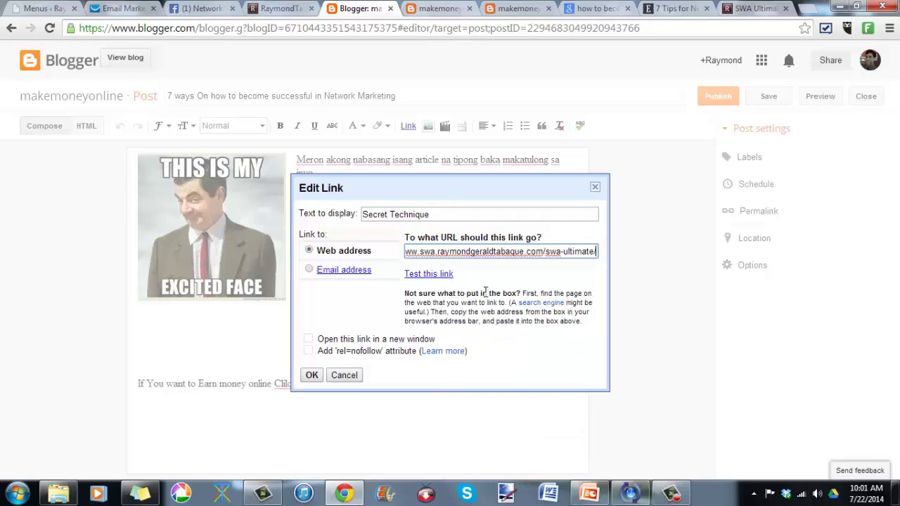
{"action": "left_click", "coordinate": [325, 341]}
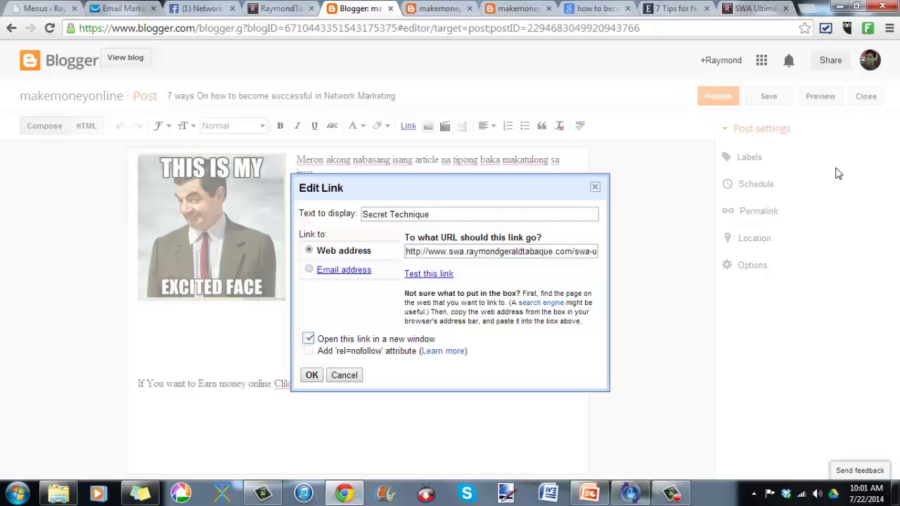
{"action": "left_click", "coordinate": [311, 375]}
Step: Publish the '7 ways' post with the new link
{"action": "left_click", "coordinate": [405, 431]}
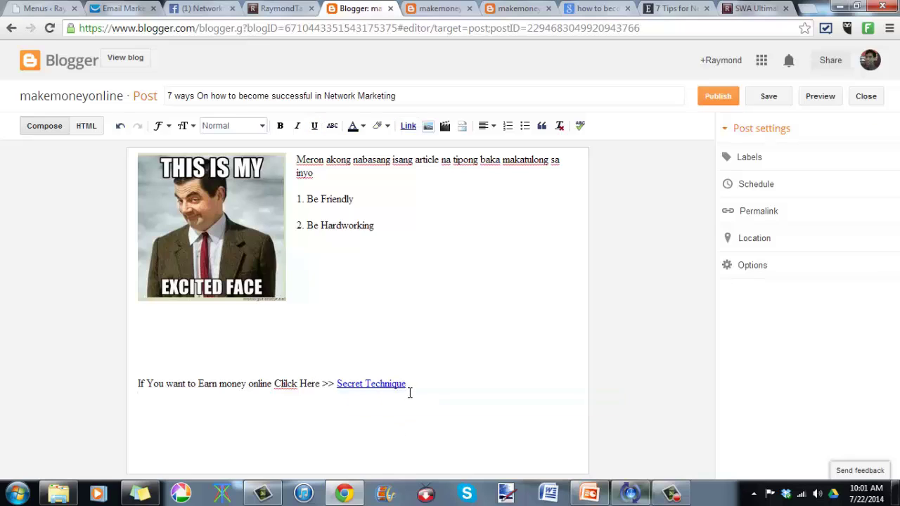
{"action": "left_click", "coordinate": [406, 380]}
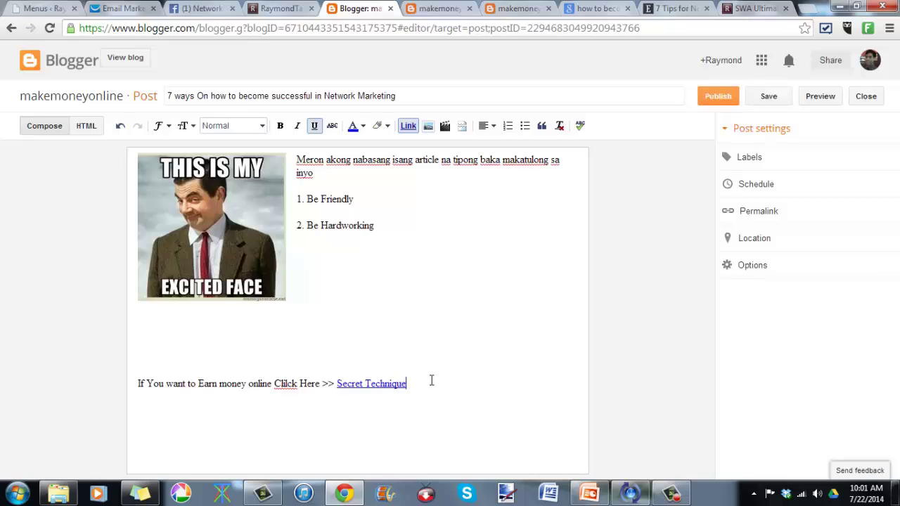
{"action": "left_click", "coordinate": [724, 106]}
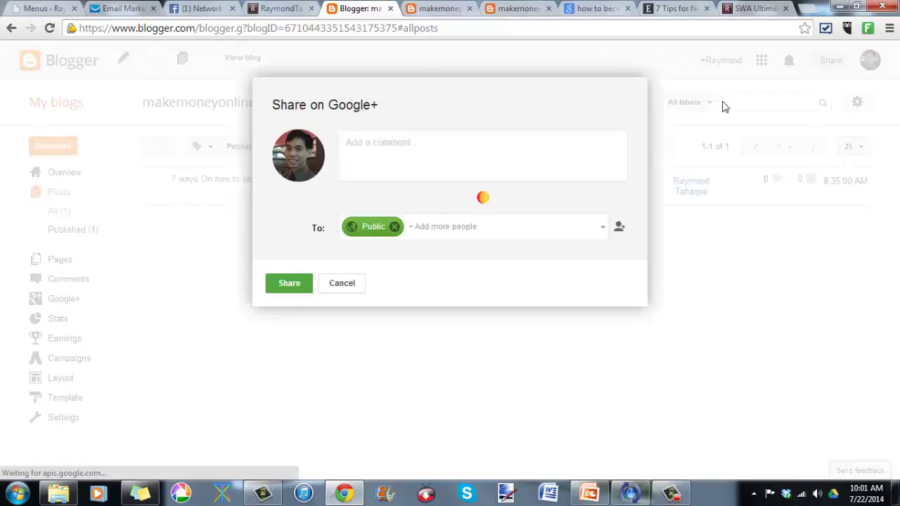
Step: Skip the Google+ share, view the live blog, and test the Secret Technique link
{"action": "left_click", "coordinate": [344, 284]}
{"action": "mouse_move", "coordinate": [183, 203]}
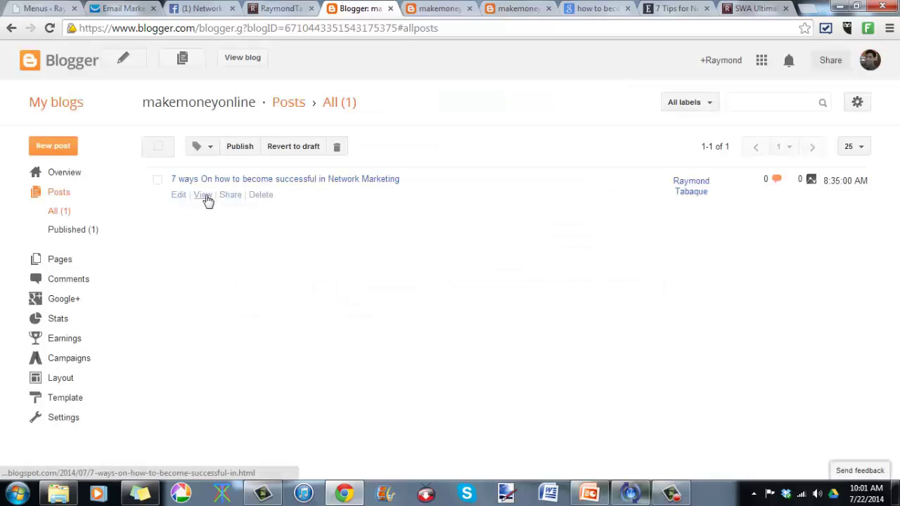
{"action": "left_click", "coordinate": [244, 63]}
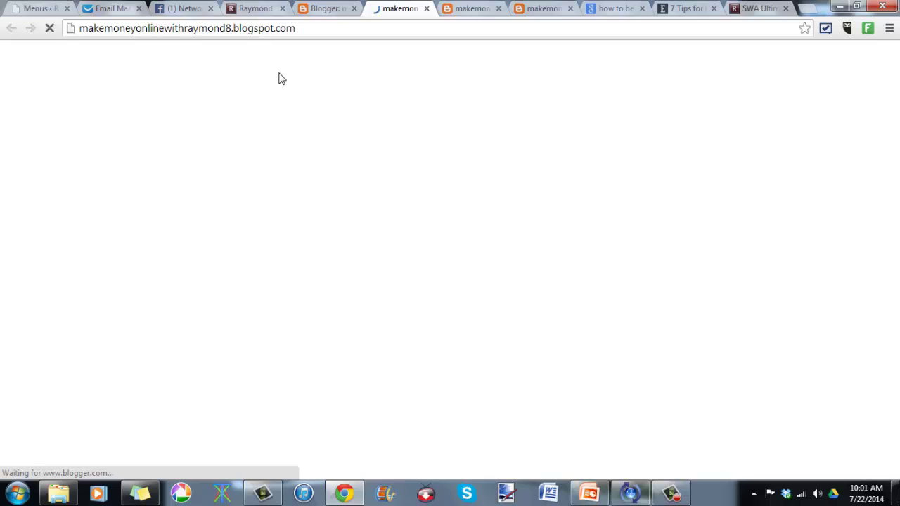
{"action": "scroll", "coordinate": [374, 209], "scroll_direction": "down", "scroll_amount": 1}
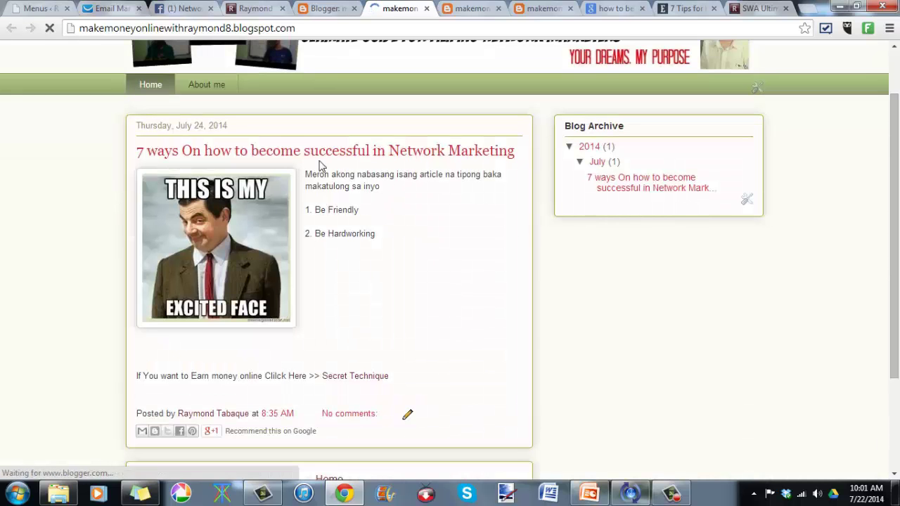
{"action": "left_click_drag", "start_coordinate": [315, 173], "coordinate": [423, 262]}
{"action": "left_click", "coordinate": [423, 262]}
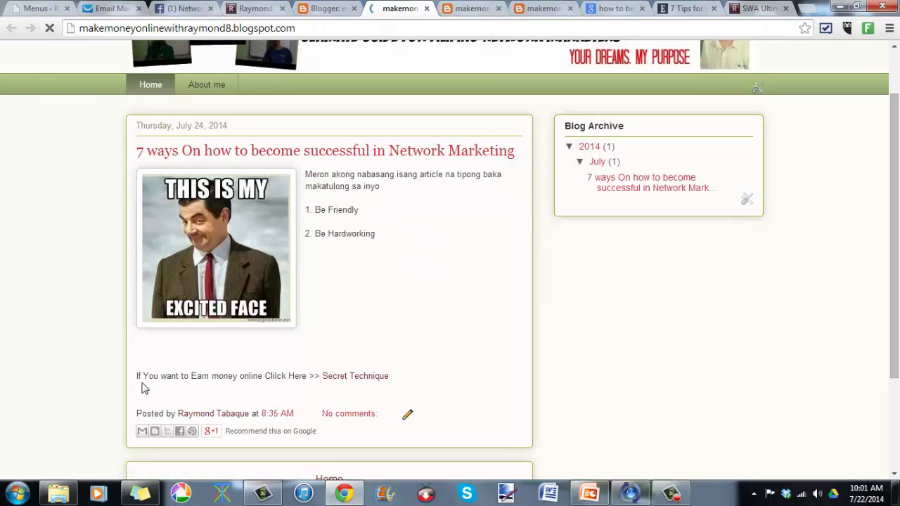
{"action": "left_click_drag", "start_coordinate": [137, 378], "coordinate": [300, 378]}
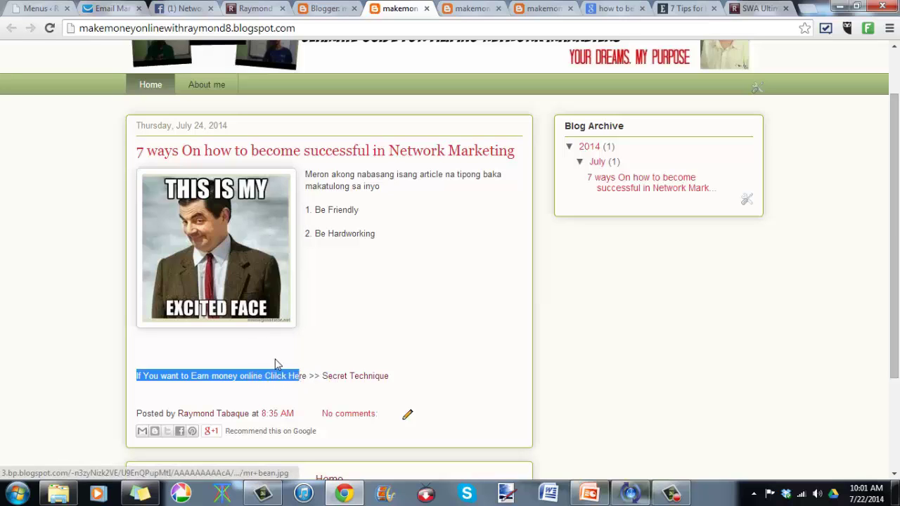
{"action": "left_click", "coordinate": [378, 383]}
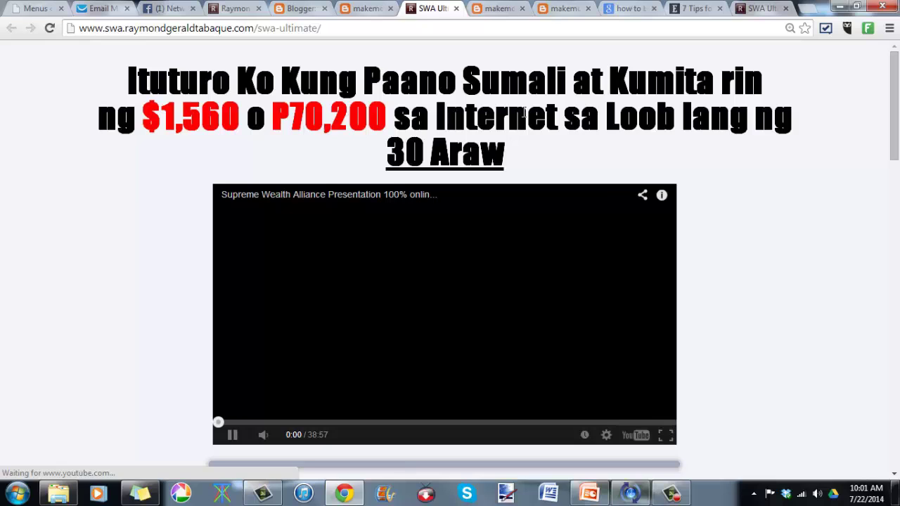
{"action": "scroll", "coordinate": [523, 112], "scroll_direction": "down", "scroll_amount": 1}
{"action": "scroll", "coordinate": [523, 114], "scroll_direction": "up", "scroll_amount": 1}
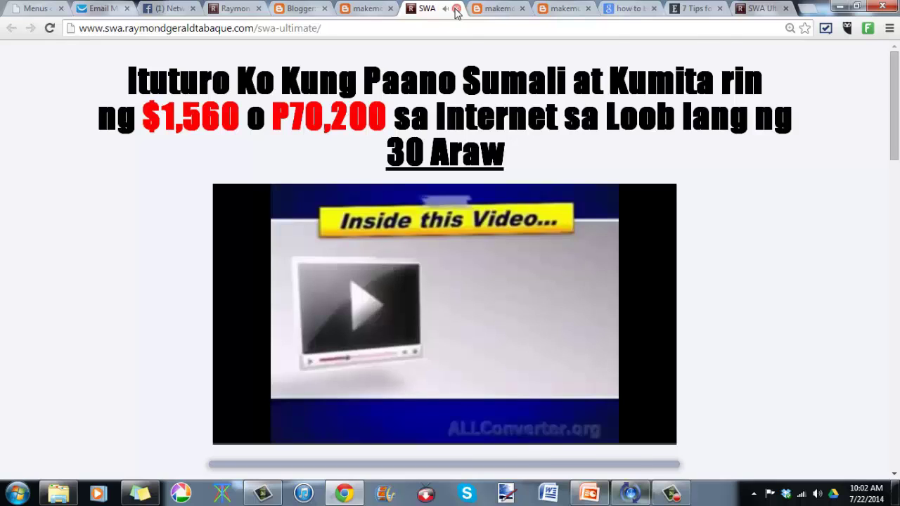
{"action": "left_click", "coordinate": [456, 9]}
Step: Open the '7 ways' post on its own page and select its web address
{"action": "left_click", "coordinate": [495, 352]}
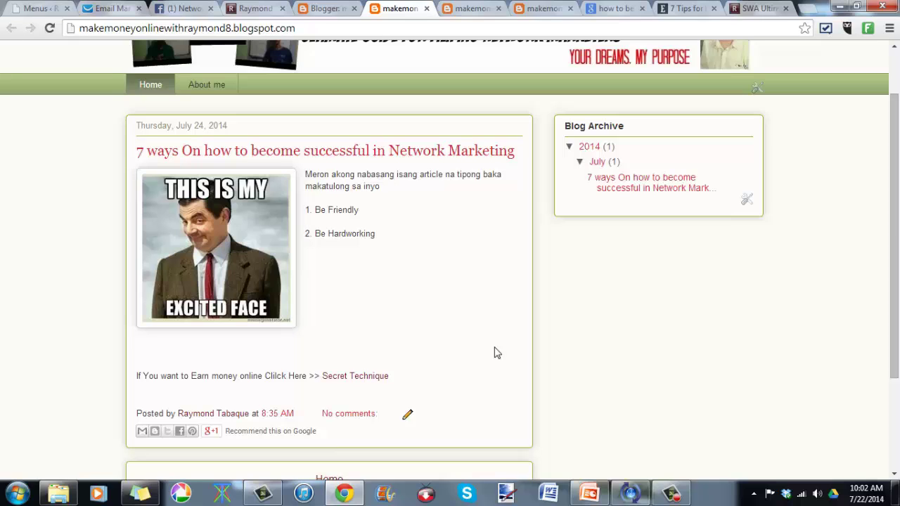
{"action": "left_click", "coordinate": [343, 7]}
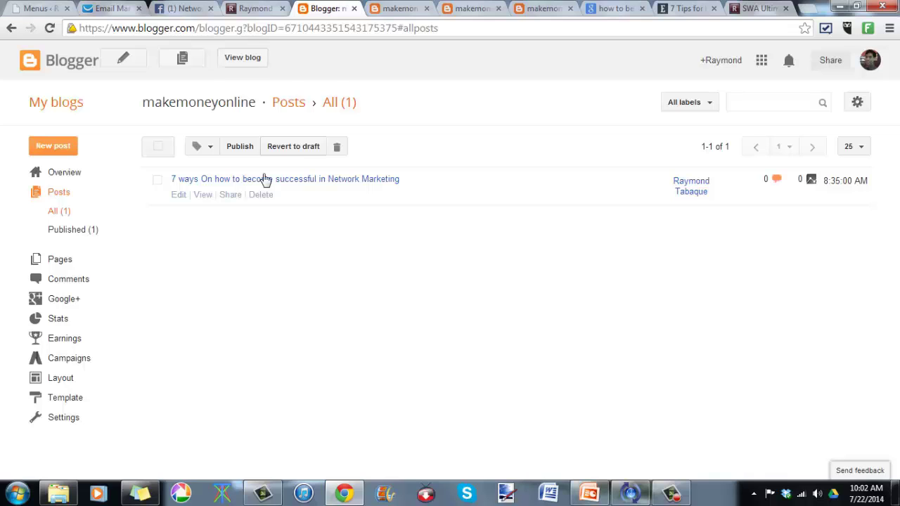
{"action": "left_click", "coordinate": [391, 8]}
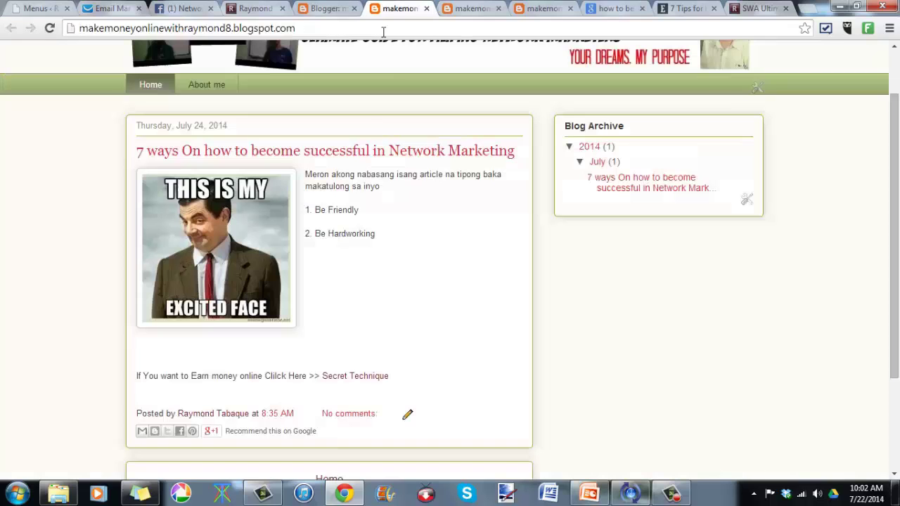
{"action": "left_click", "coordinate": [320, 26]}
{"action": "left_click", "coordinate": [396, 151]}
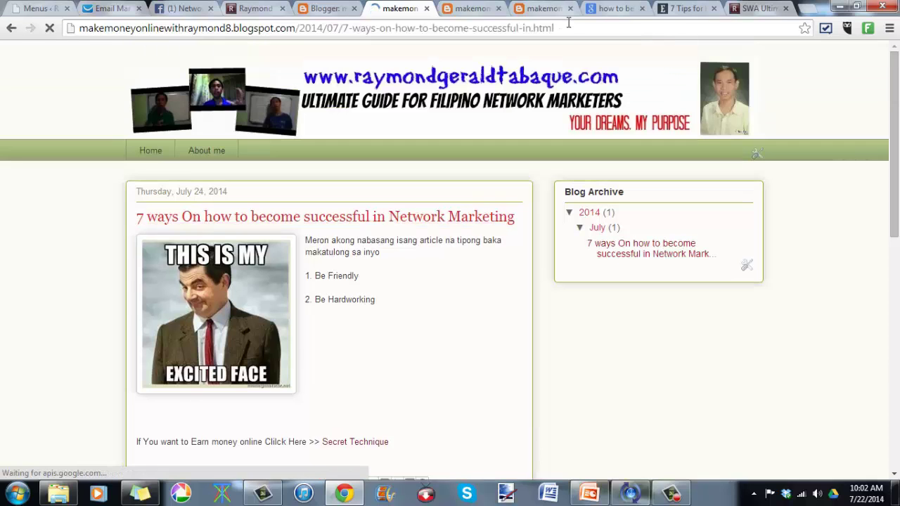
{"action": "left_click", "coordinate": [345, 29]}
{"action": "key", "text": "ctrl+c"}
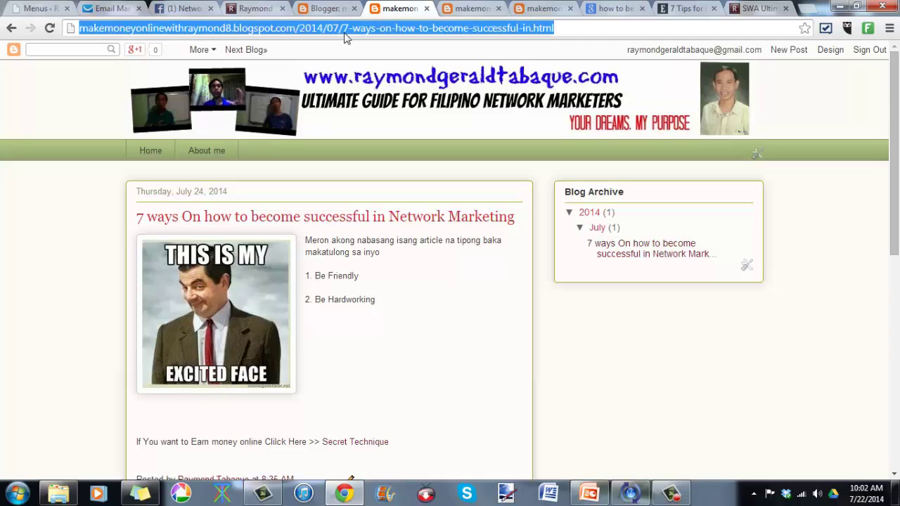
{"action": "left_click", "coordinate": [181, 7]}
Step: Paste the blog post's URL into the Networking Capital Of The PHILIPPINES group's new post box
{"action": "scroll", "coordinate": [258, 180], "scroll_direction": "up", "scroll_amount": 10}
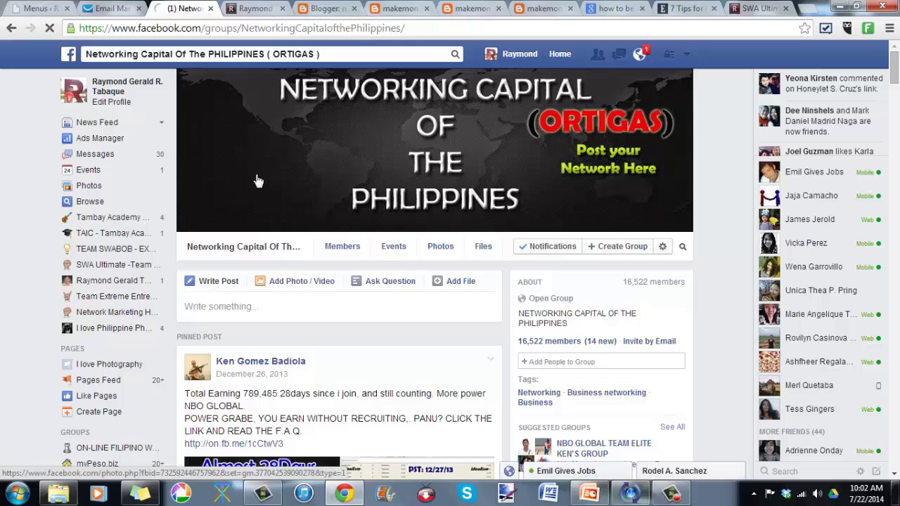
{"action": "scroll", "coordinate": [253, 204], "scroll_direction": "down", "scroll_amount": 2}
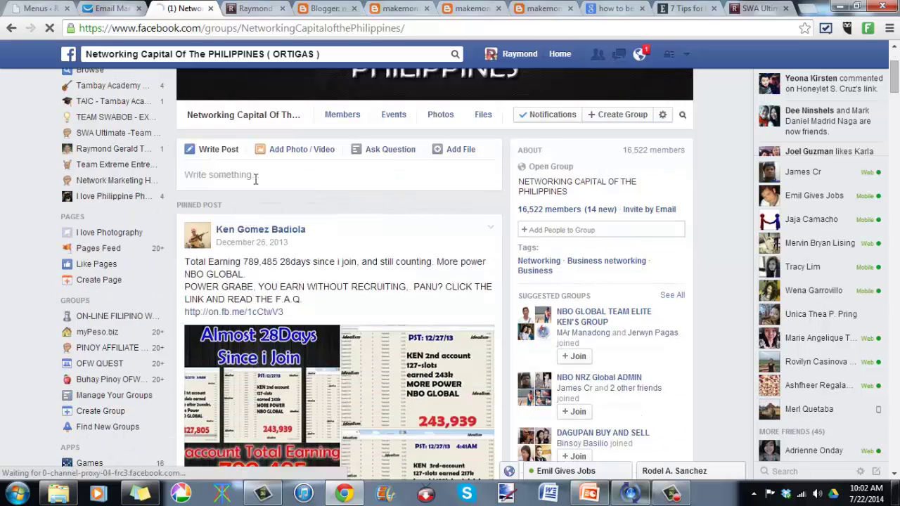
{"action": "scroll", "coordinate": [256, 182], "scroll_direction": "down", "scroll_amount": 3}
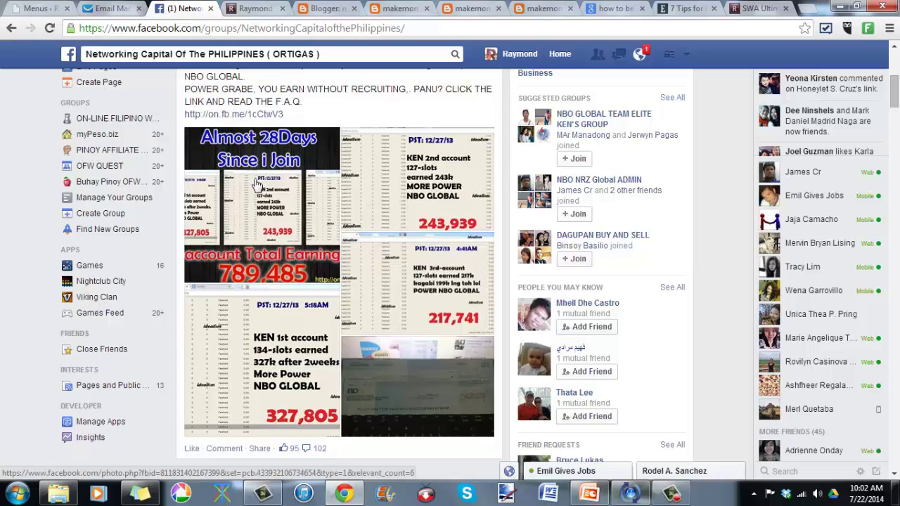
{"action": "scroll", "coordinate": [257, 184], "scroll_direction": "down", "scroll_amount": 3}
{"action": "scroll", "coordinate": [257, 184], "scroll_direction": "down", "scroll_amount": 10}
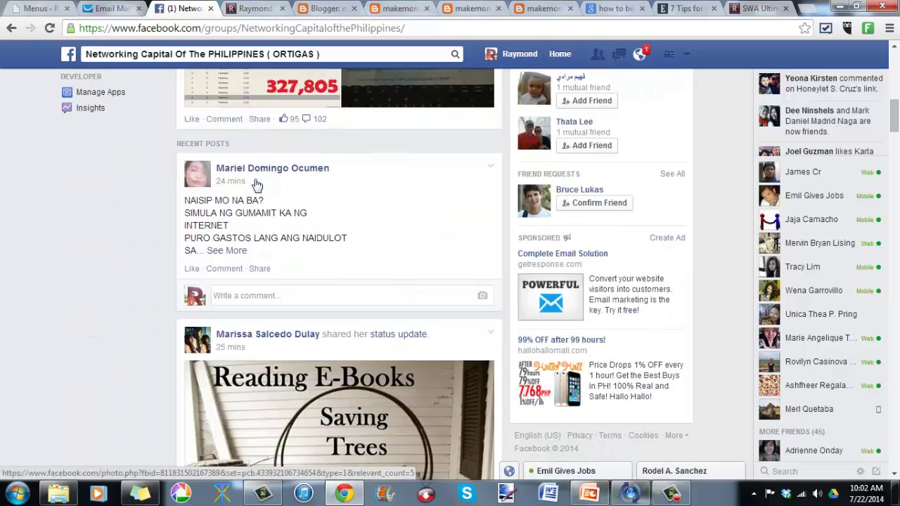
{"action": "scroll", "coordinate": [257, 184], "scroll_direction": "down", "scroll_amount": 8}
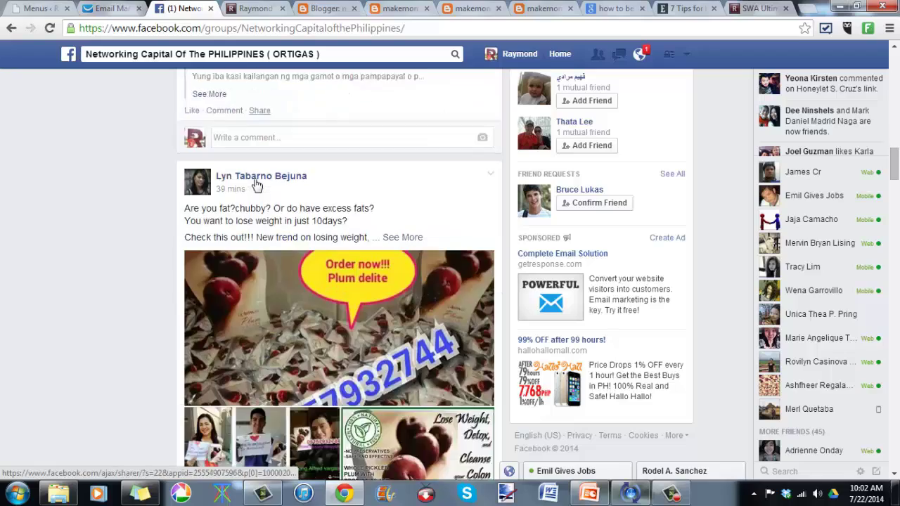
{"action": "scroll", "coordinate": [257, 184], "scroll_direction": "up", "scroll_amount": 20}
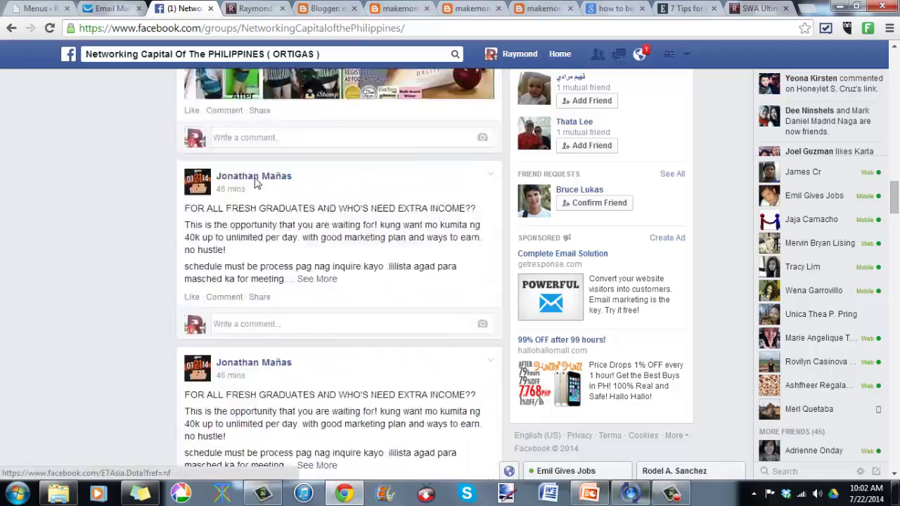
{"action": "scroll", "coordinate": [259, 184], "scroll_direction": "down", "scroll_amount": 2}
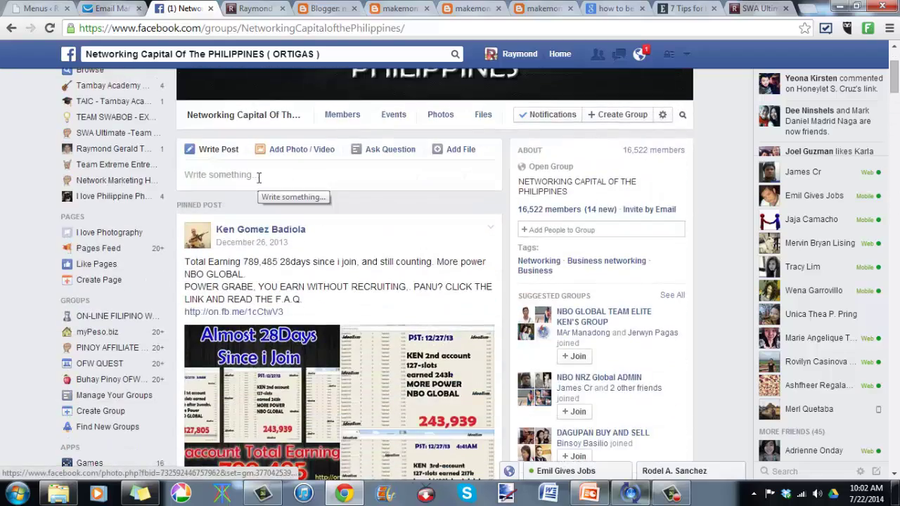
{"action": "left_click", "coordinate": [258, 176]}
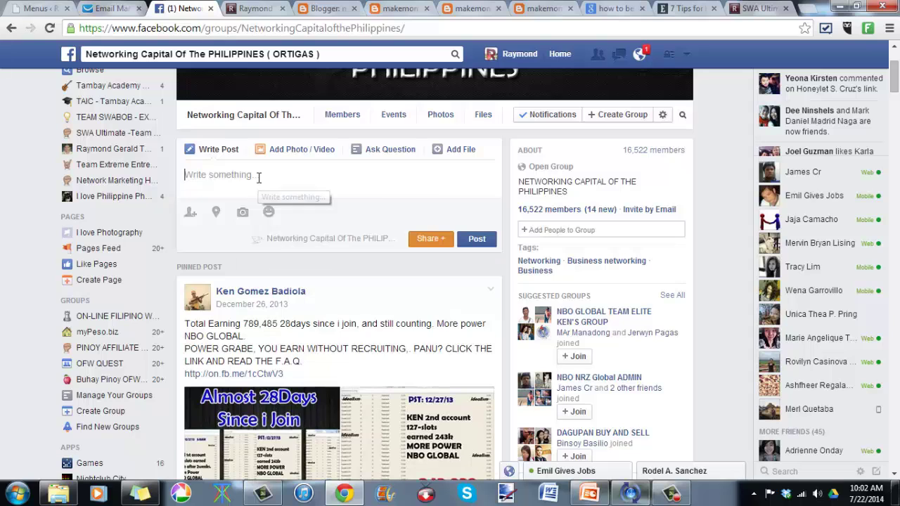
{"action": "right_click", "coordinate": [258, 176]}
{"action": "left_click", "coordinate": [337, 257]}
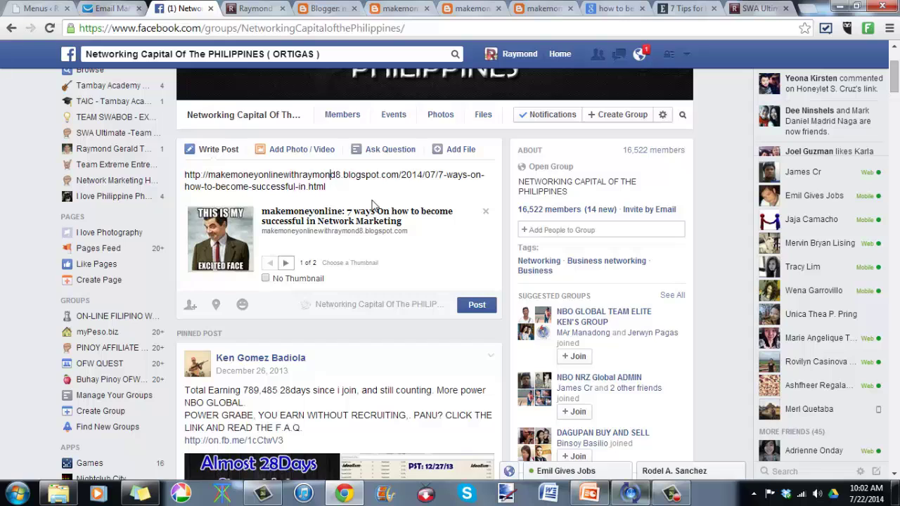
Step: Scroll the group page to check the pasted link's preview
{"action": "scroll", "coordinate": [392, 416], "scroll_direction": "down", "scroll_amount": 6}
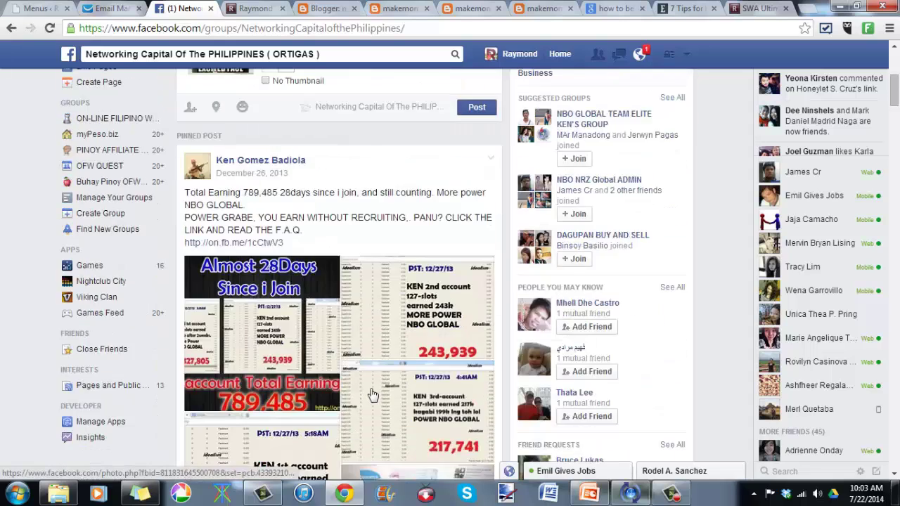
{"action": "scroll", "coordinate": [365, 386], "scroll_direction": "down", "scroll_amount": 4}
{"action": "scroll", "coordinate": [364, 390], "scroll_direction": "up", "scroll_amount": 6}
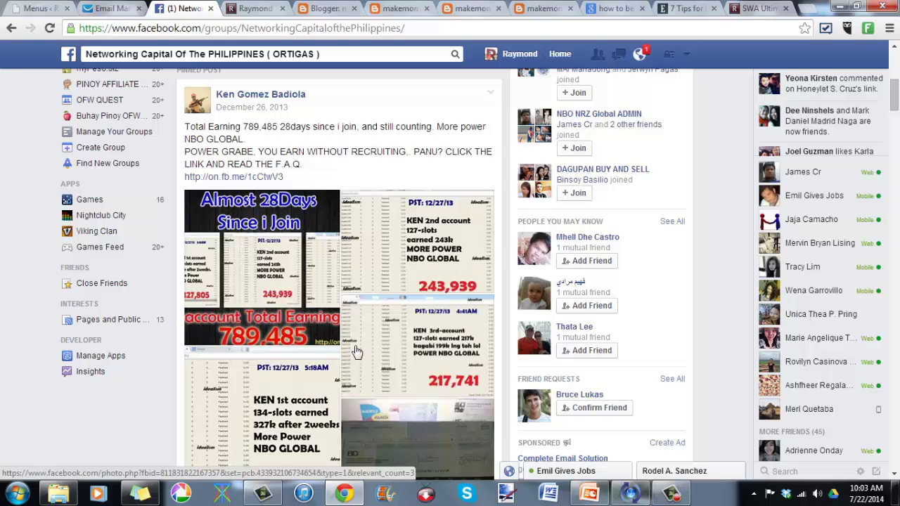
{"action": "scroll", "coordinate": [357, 351], "scroll_direction": "down", "scroll_amount": 11}
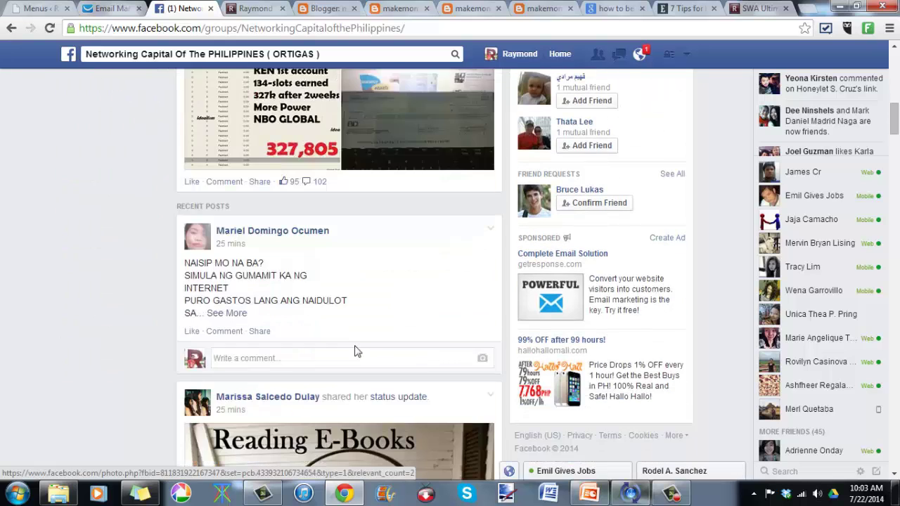
{"action": "scroll", "coordinate": [356, 351], "scroll_direction": "down", "scroll_amount": 4}
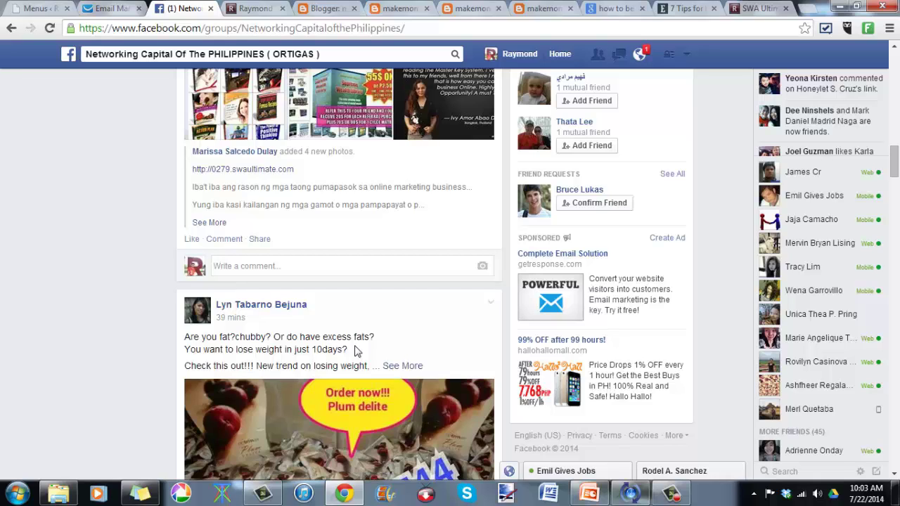
{"action": "scroll", "coordinate": [355, 349], "scroll_direction": "up", "scroll_amount": 16}
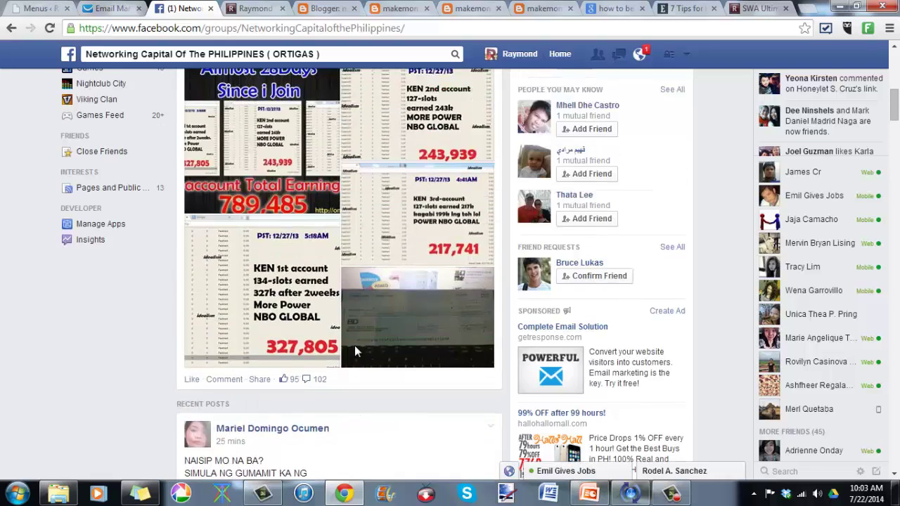
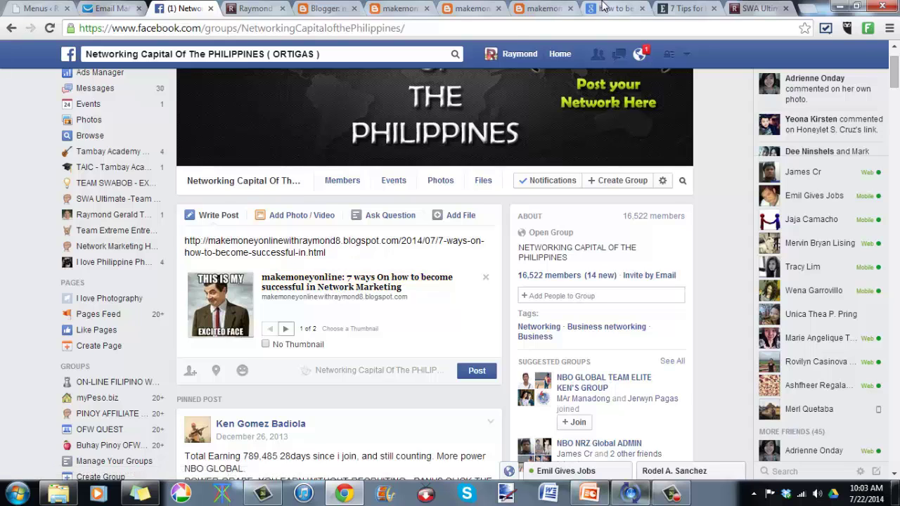
Step: Check the Google results, the Facebook group and the '7 ways' article, then return to Blogger's posts list
{"action": "left_click", "coordinate": [606, 9]}
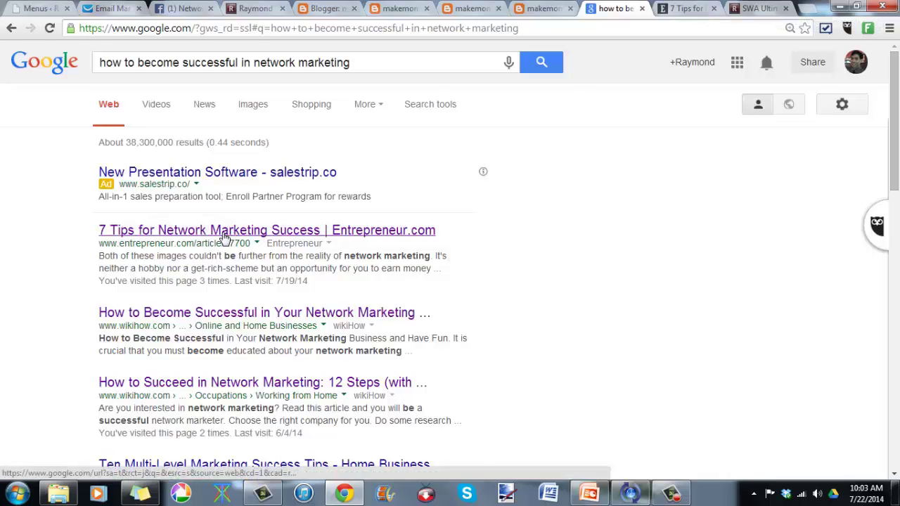
{"action": "left_click", "coordinate": [181, 7]}
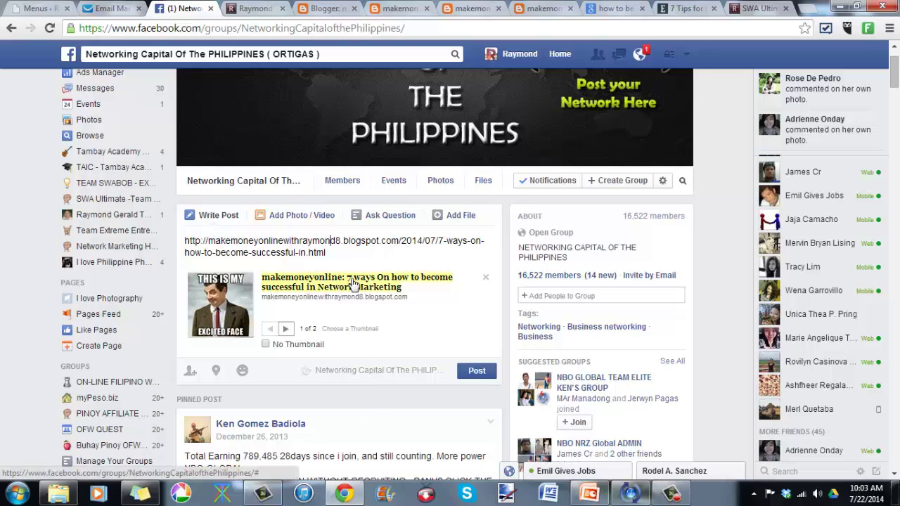
{"action": "left_click", "coordinate": [330, 8]}
{"action": "left_click", "coordinate": [397, 8]}
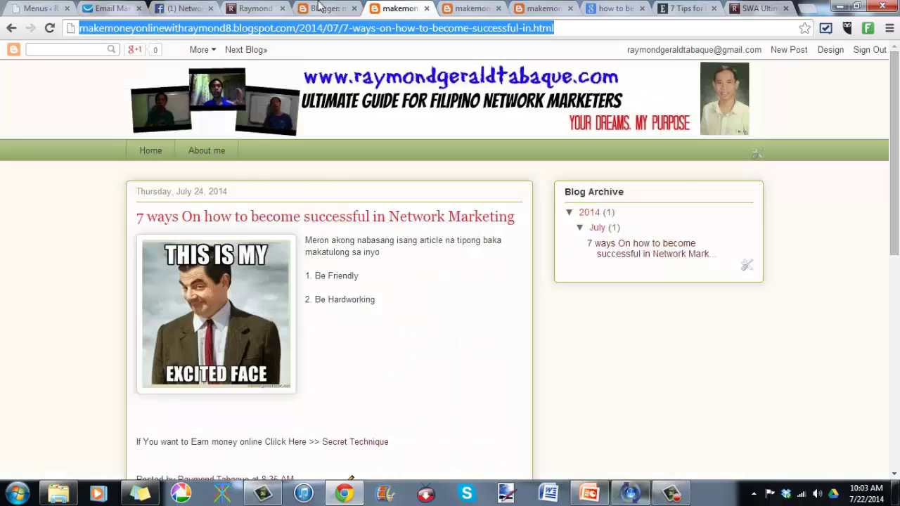
{"action": "left_click", "coordinate": [319, 7]}
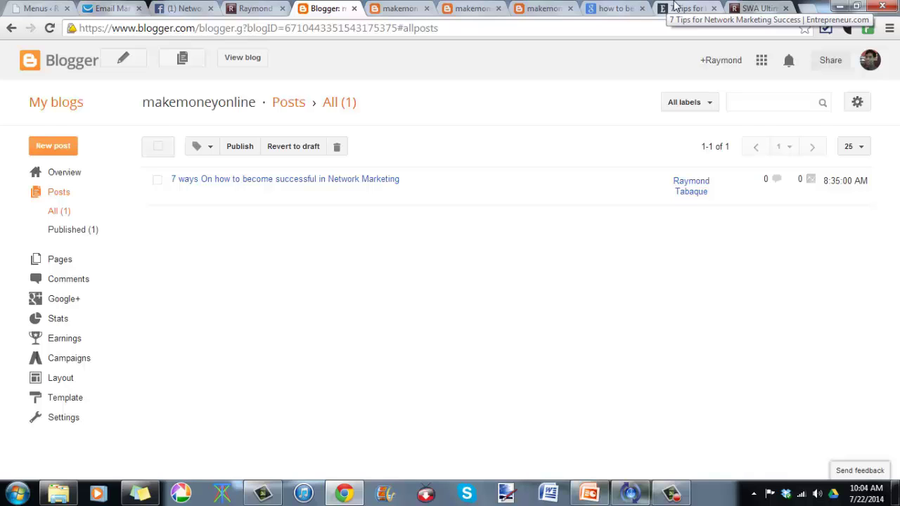
{"action": "left_click", "coordinate": [674, 7]}
{"action": "left_click", "coordinate": [648, 26]}
{"action": "type", "text": "www"}
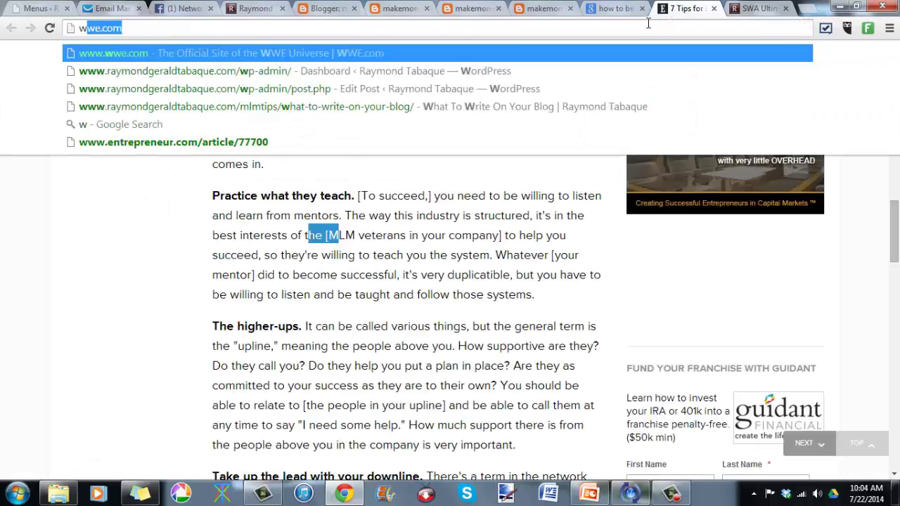
{"action": "type", "text": ".you"}
{"action": "key", "text": "Return"}
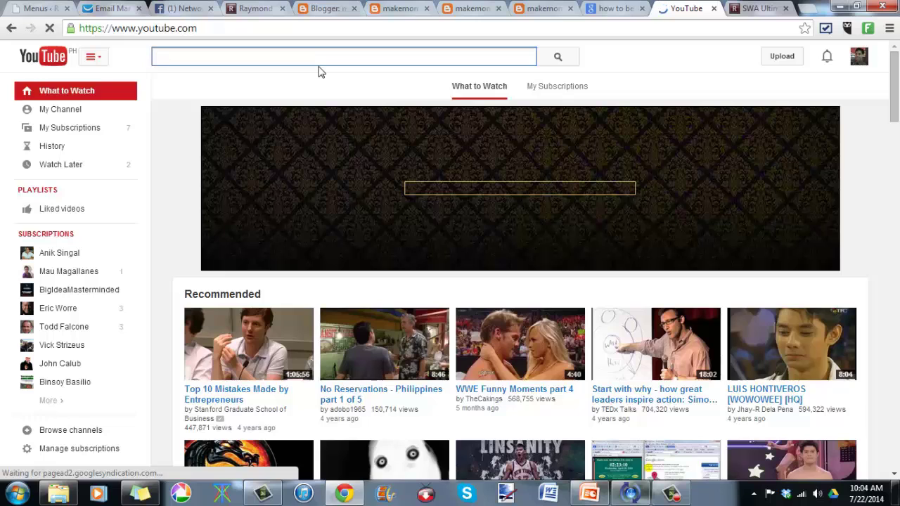
{"action": "type", "text": "mot"}
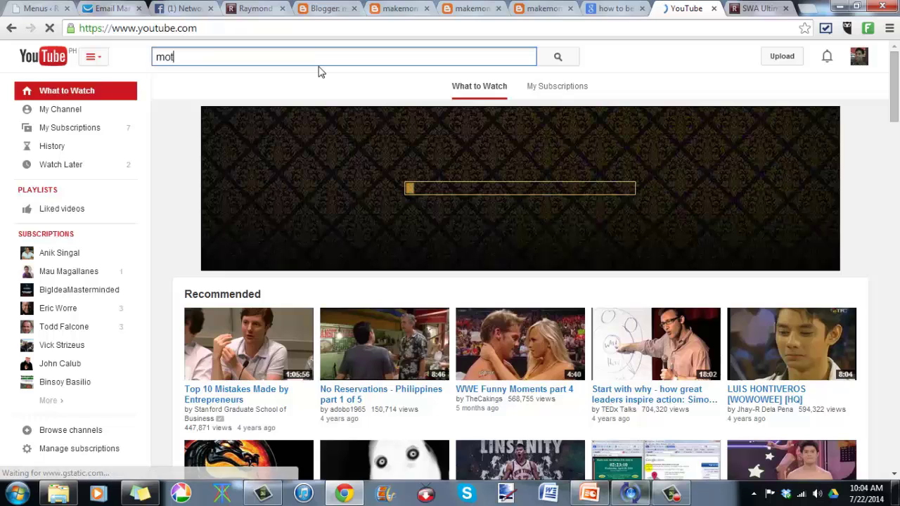
{"action": "type", "text": "ivation"}
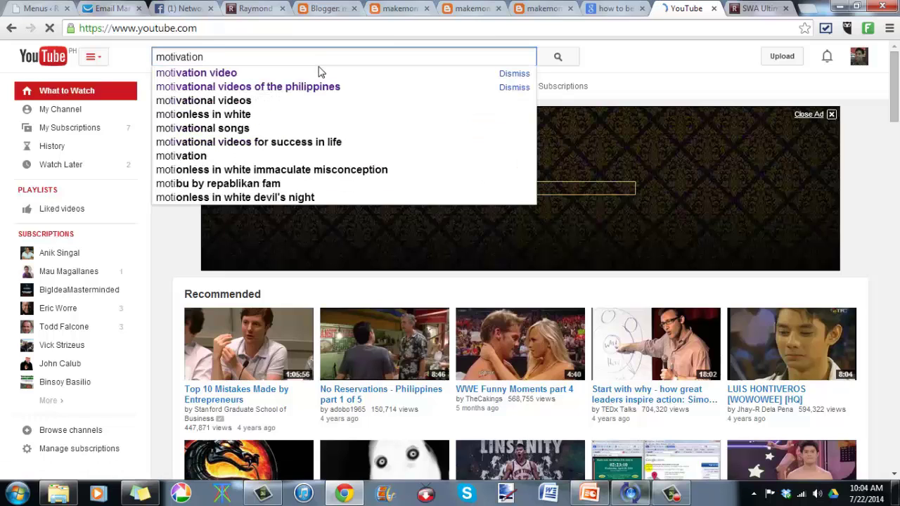
{"action": "type", "text": " videos"}
{"action": "key", "text": "Return"}
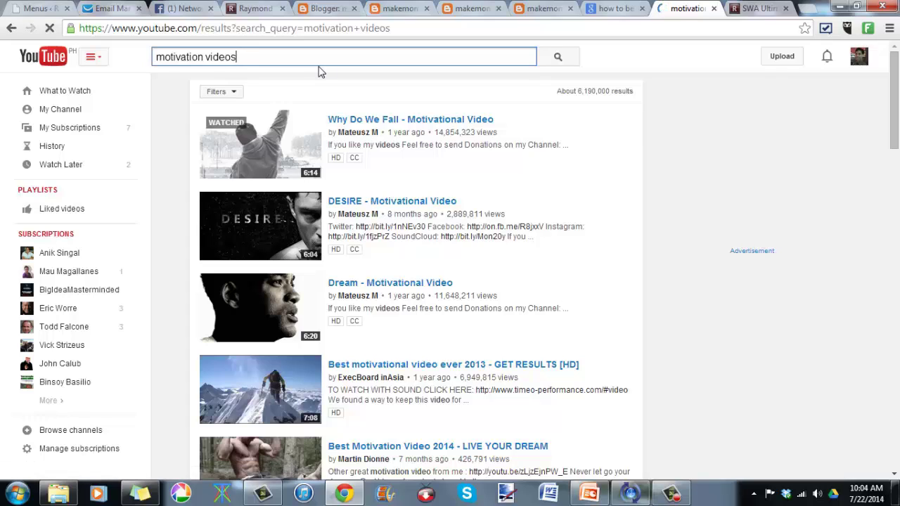
Step: Open 'Why Do We Fall - Motivational Video', pause it, and look through its comments
{"action": "left_click", "coordinate": [459, 124]}
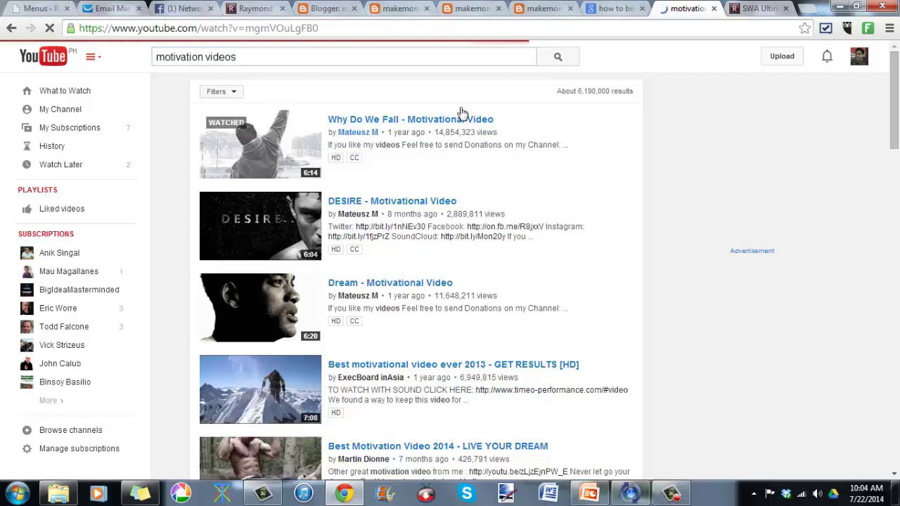
{"action": "scroll", "coordinate": [209, 298], "scroll_direction": "down", "scroll_amount": 1}
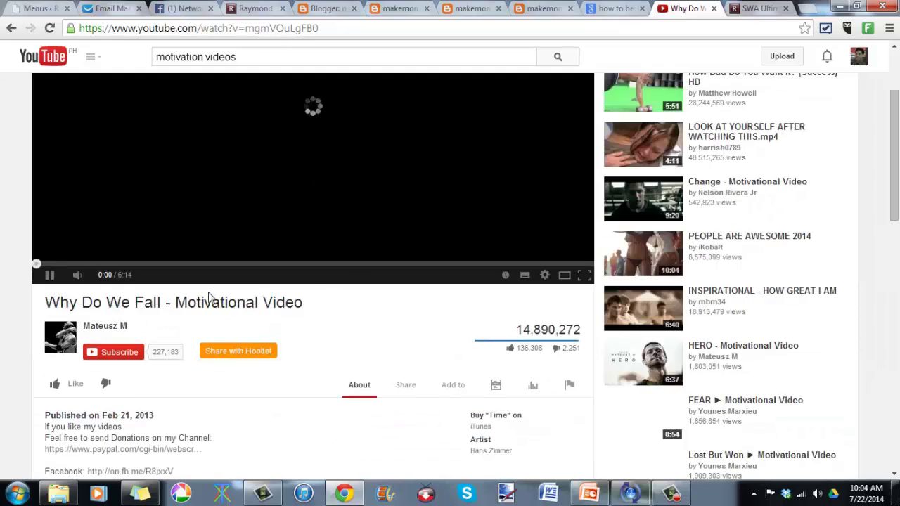
{"action": "left_click", "coordinate": [55, 279]}
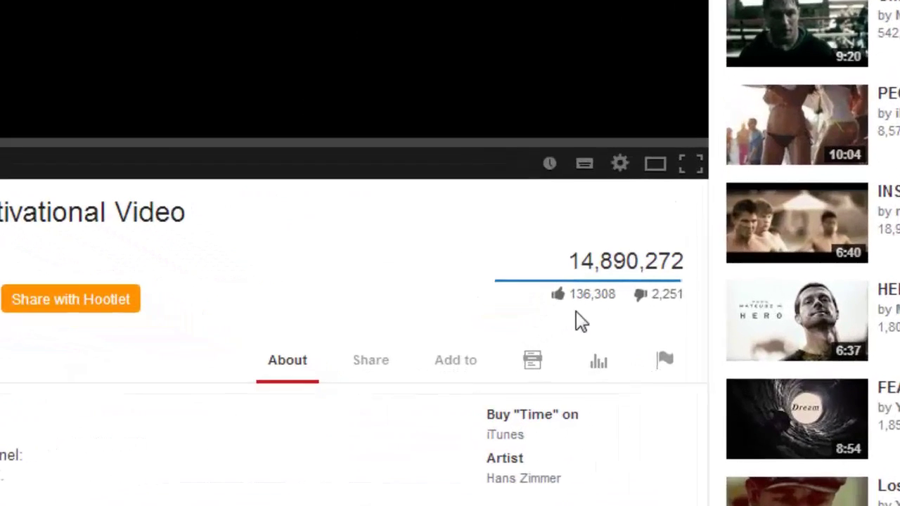
{"action": "scroll", "coordinate": [598, 307], "scroll_direction": "down", "scroll_amount": 6}
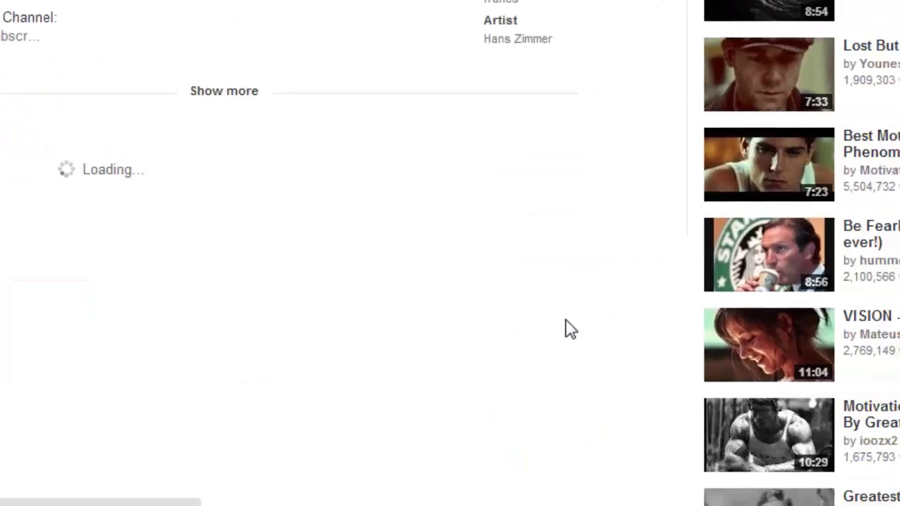
{"action": "scroll", "coordinate": [521, 364], "scroll_direction": "up", "scroll_amount": 2}
{"action": "scroll", "coordinate": [520, 364], "scroll_direction": "down", "scroll_amount": 1}
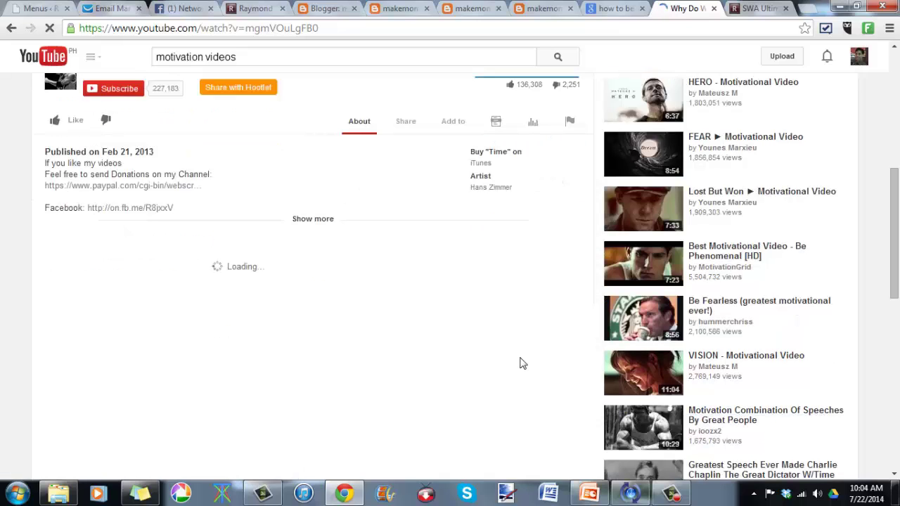
{"action": "scroll", "coordinate": [520, 364], "scroll_direction": "up", "scroll_amount": 1}
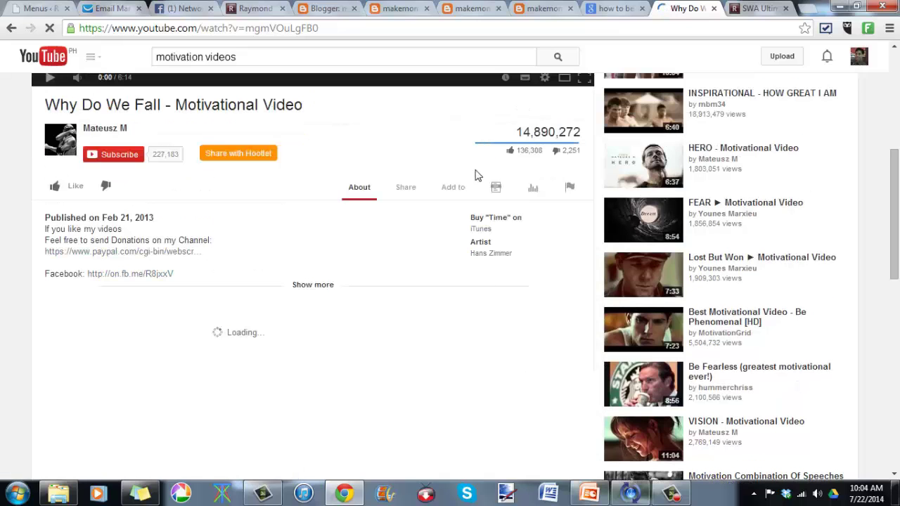
{"action": "scroll", "coordinate": [294, 327], "scroll_direction": "down", "scroll_amount": 3}
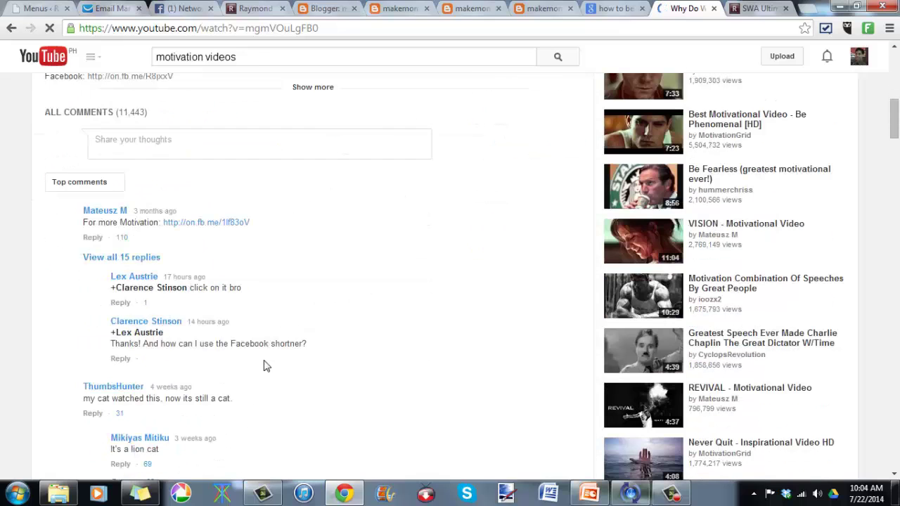
{"action": "scroll", "coordinate": [141, 426], "scroll_direction": "down", "scroll_amount": 3}
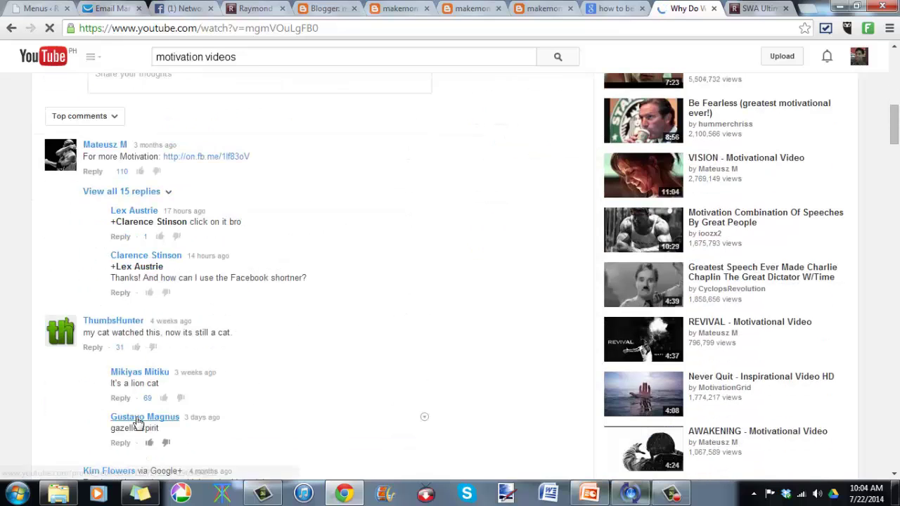
{"action": "scroll", "coordinate": [138, 421], "scroll_direction": "down", "scroll_amount": 2}
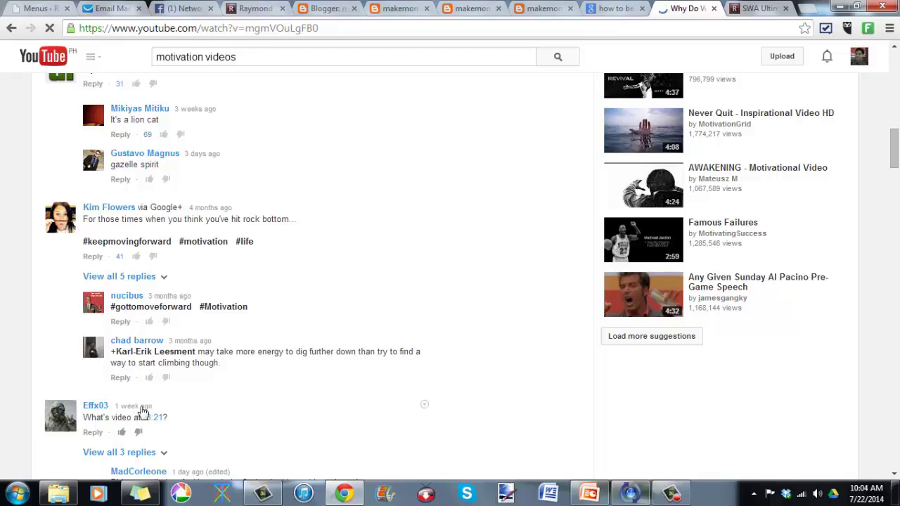
{"action": "scroll", "coordinate": [207, 443], "scroll_direction": "down", "scroll_amount": 7}
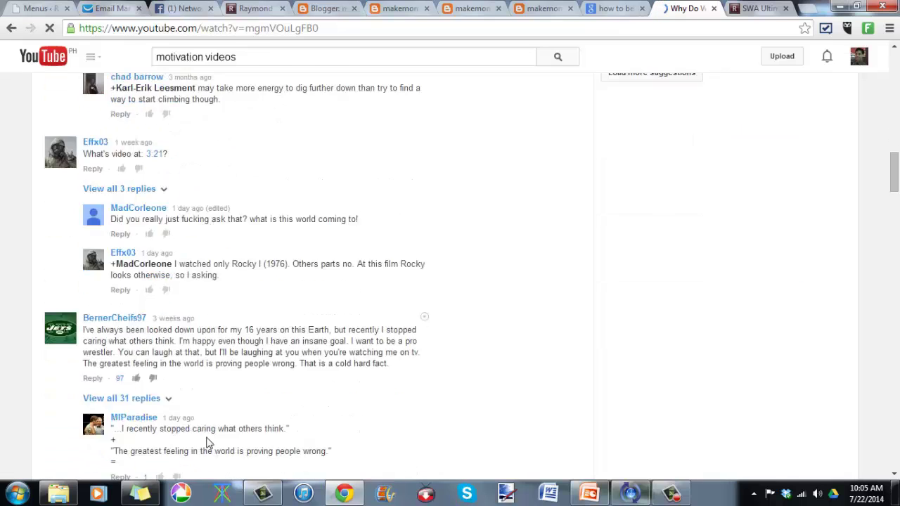
{"action": "scroll", "coordinate": [204, 440], "scroll_direction": "down", "scroll_amount": 3}
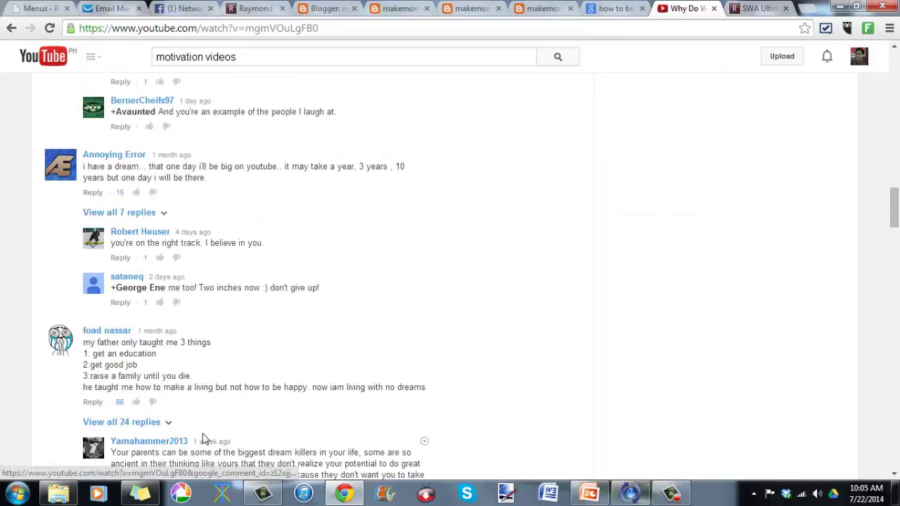
{"action": "scroll", "coordinate": [263, 295], "scroll_direction": "down", "scroll_amount": 2}
{"action": "scroll", "coordinate": [273, 279], "scroll_direction": "down", "scroll_amount": 5}
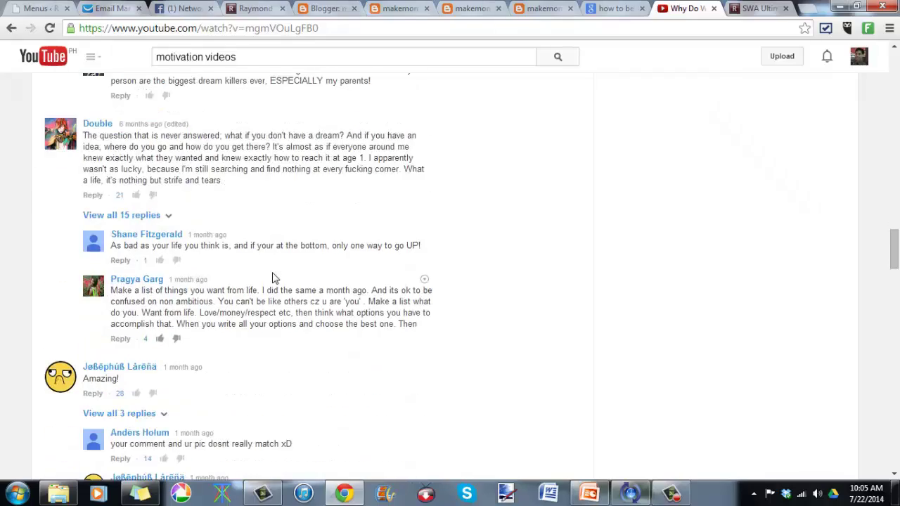
{"action": "scroll", "coordinate": [271, 277], "scroll_direction": "up", "scroll_amount": 18}
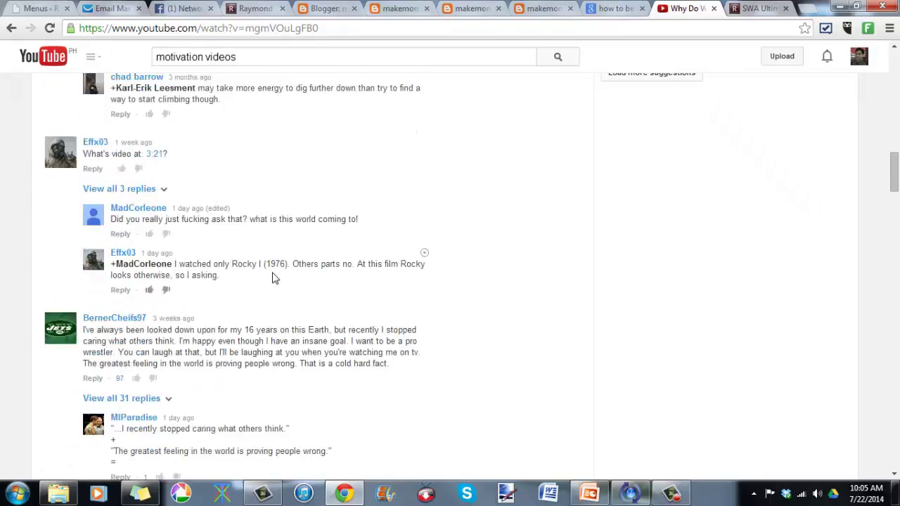
{"action": "scroll", "coordinate": [297, 290], "scroll_direction": "up", "scroll_amount": 5}
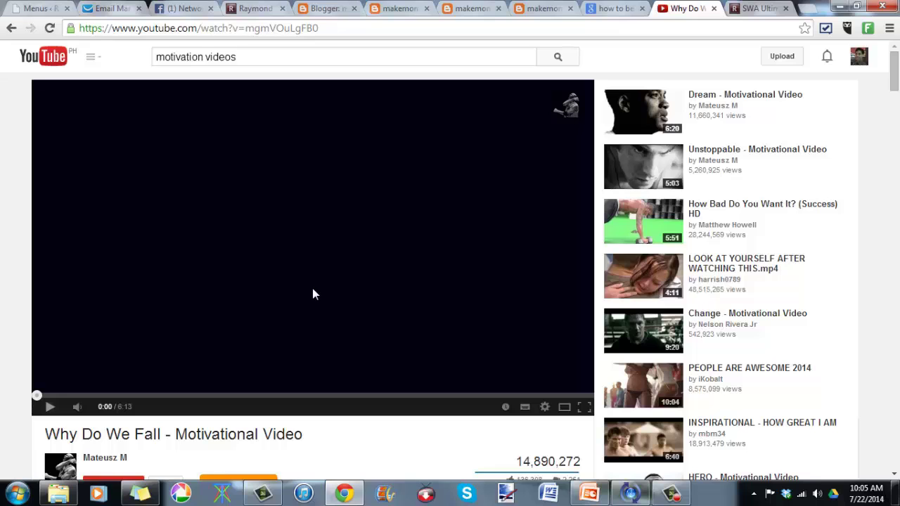
{"action": "scroll", "coordinate": [371, 395], "scroll_direction": "down", "scroll_amount": 2}
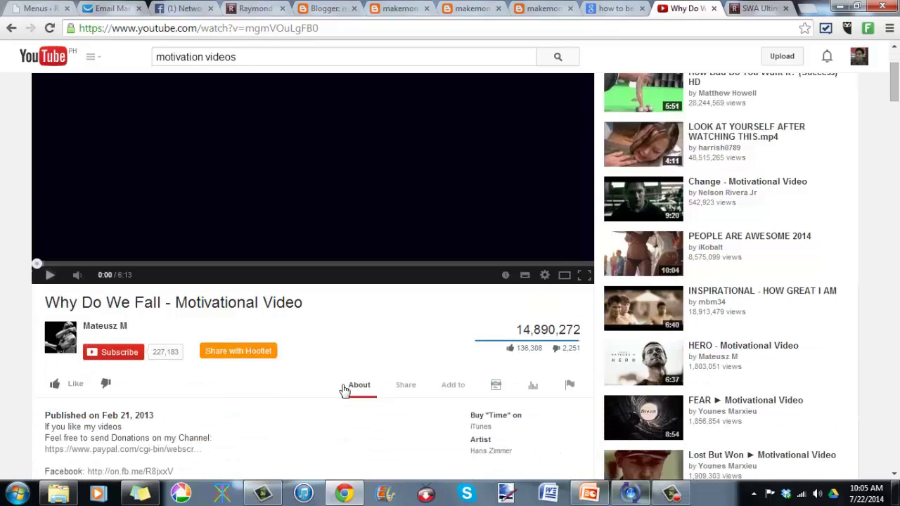
Step: Start a new Blogger post and give it the title 'Don't Give Up'
{"action": "left_click", "coordinate": [318, 10]}
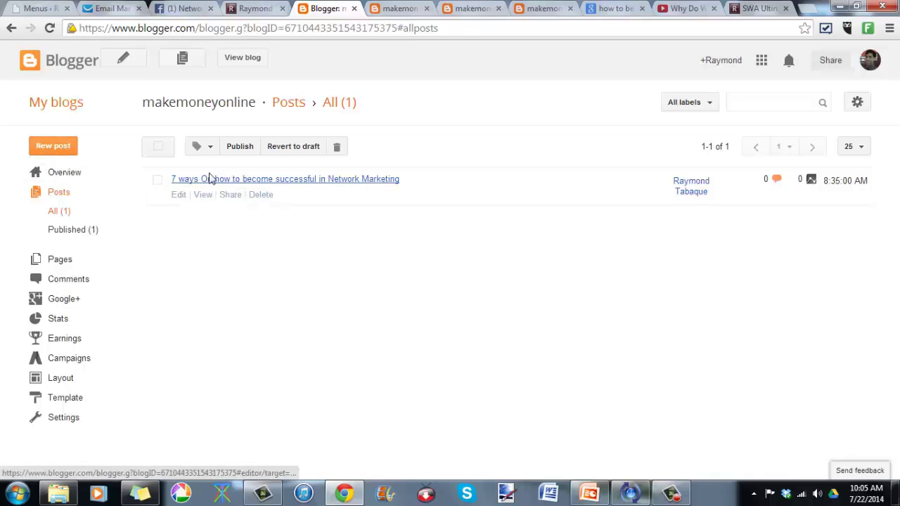
{"action": "left_click", "coordinate": [62, 150]}
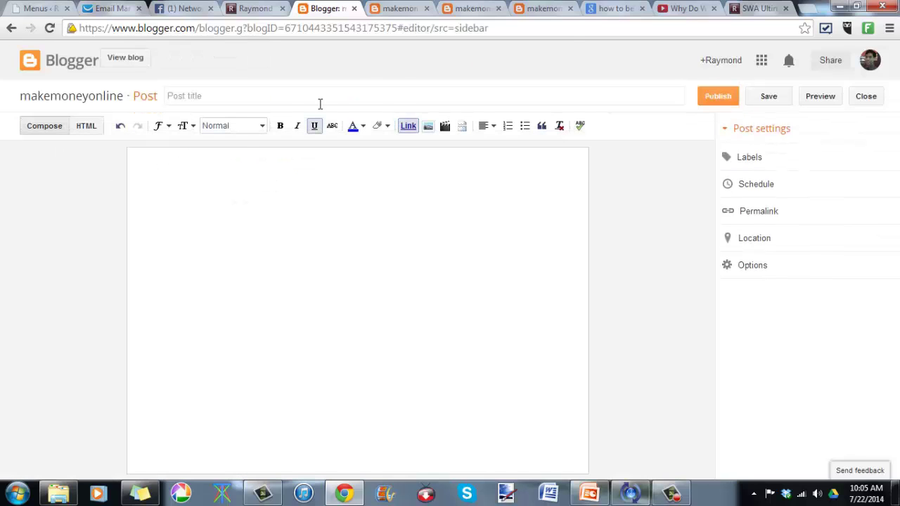
{"action": "left_click", "coordinate": [606, 8]}
{"action": "left_click", "coordinate": [690, 8]}
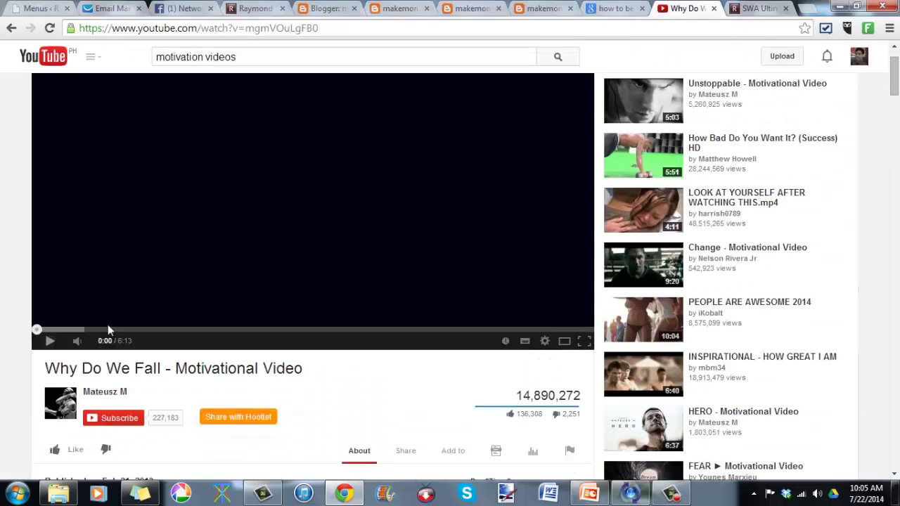
{"action": "left_click", "coordinate": [317, 7]}
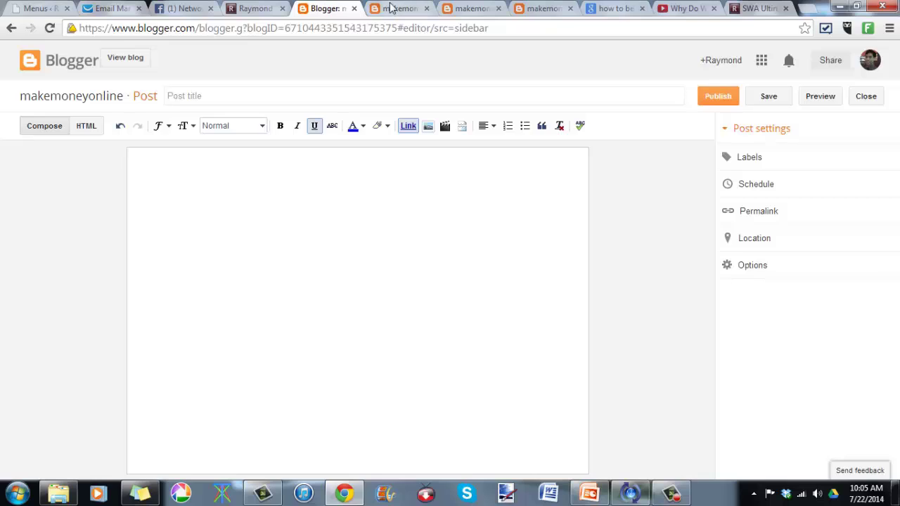
{"action": "left_click", "coordinate": [253, 96]}
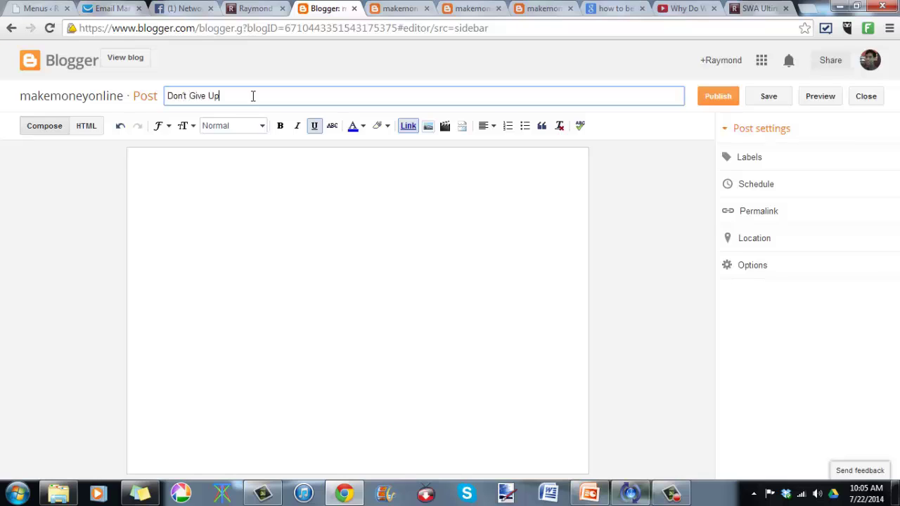
Step: Write a 'Hello Guys,' greeting and a Tagalog paragraph introducing the video in the post body
{"action": "left_click", "coordinate": [324, 247]}
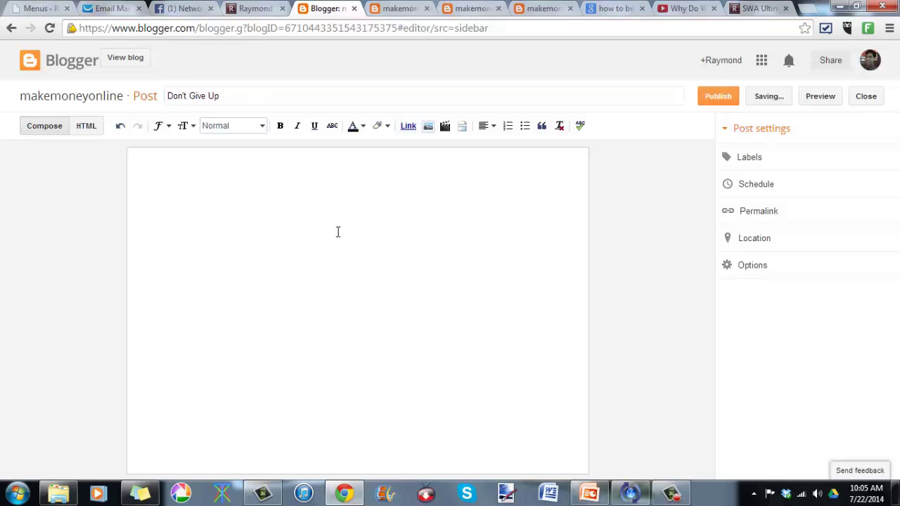
{"action": "type", "text": "Mello"}
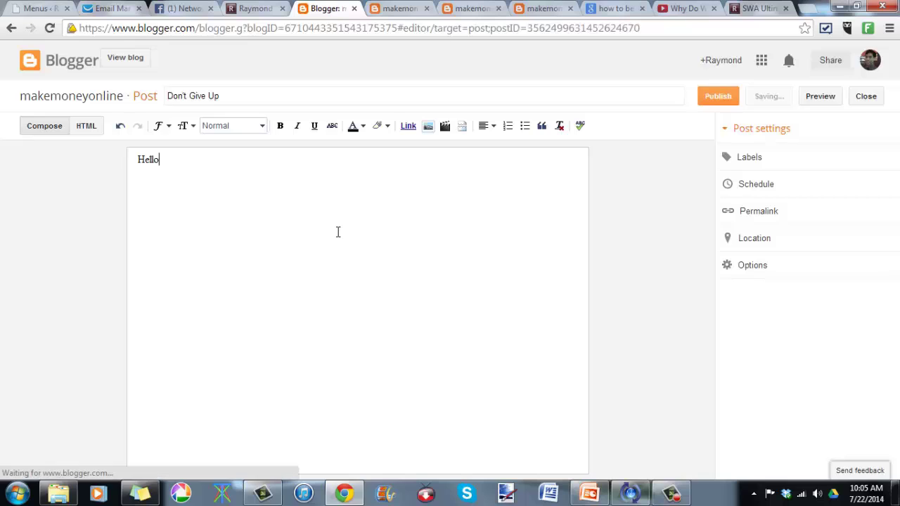
{"action": "type", "text": " Guy,"}
{"action": "key", "text": "BackSpace"}
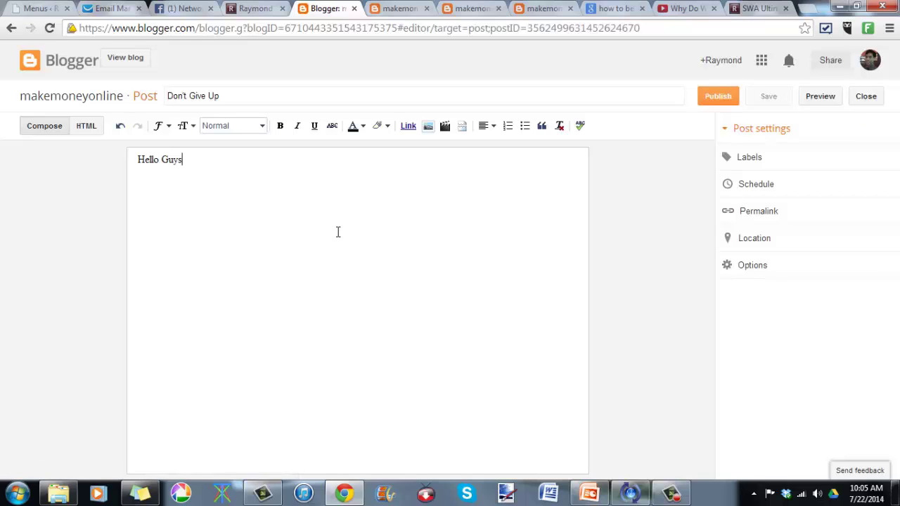
{"action": "type", "text": "s,"}
{"action": "type", "text": "May nakita akong v"}
{"action": "type", "text": "ideo "}
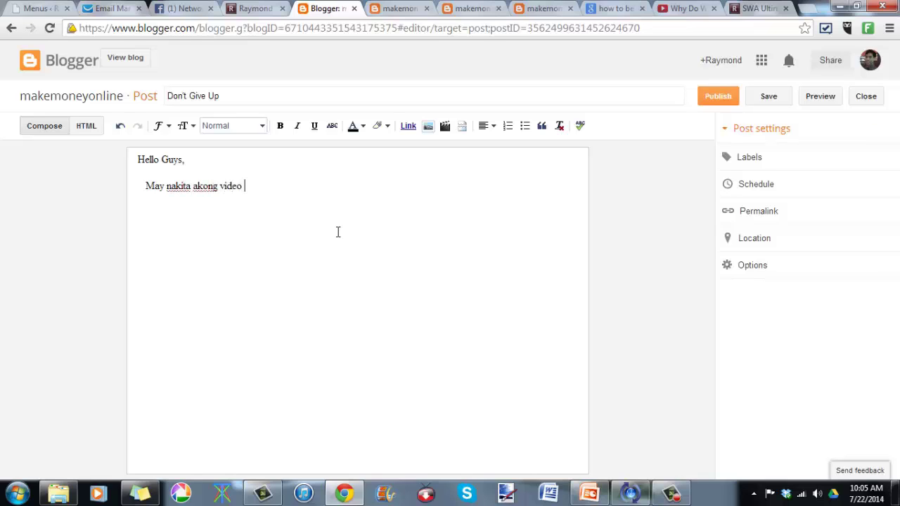
{"action": "type", "text": "na sa tingin mag"}
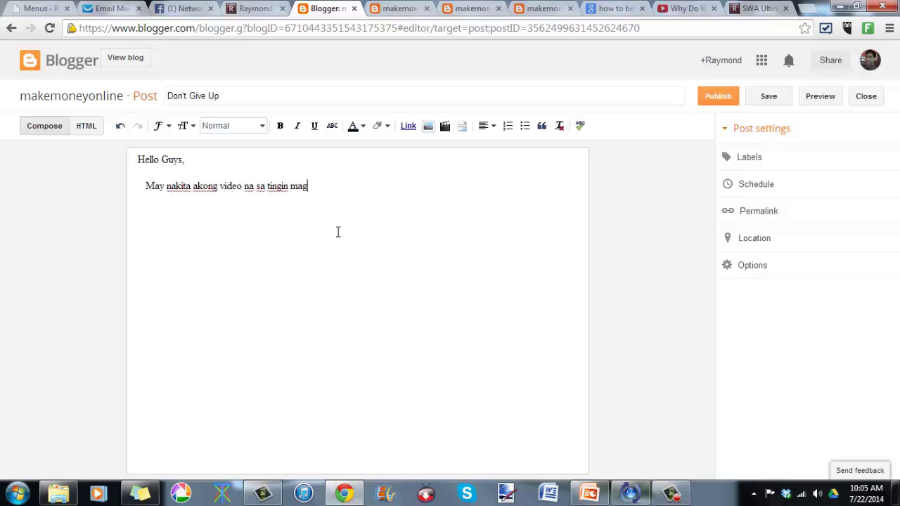
{"action": "type", "text": "papasaya sa buhay ni"}
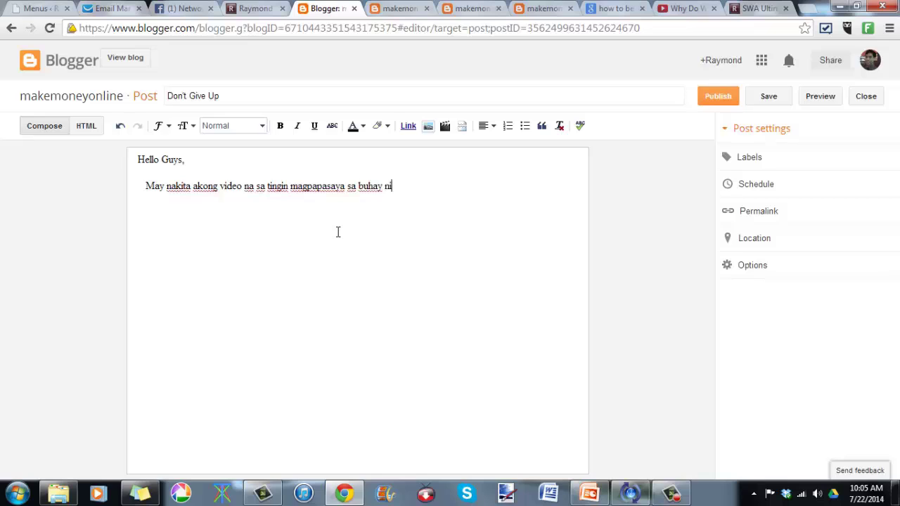
{"action": "type", "text": "yo. Kaya kung "}
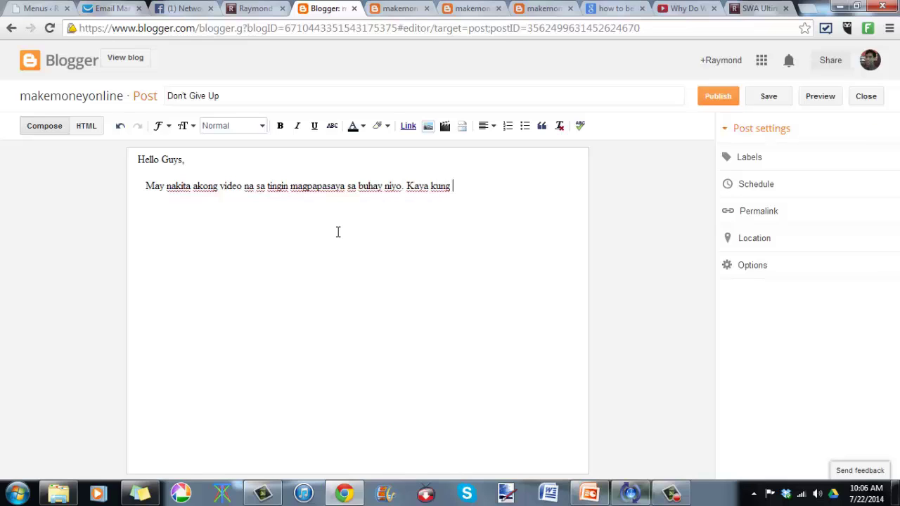
{"action": "type", "text": "malapit ka nan"}
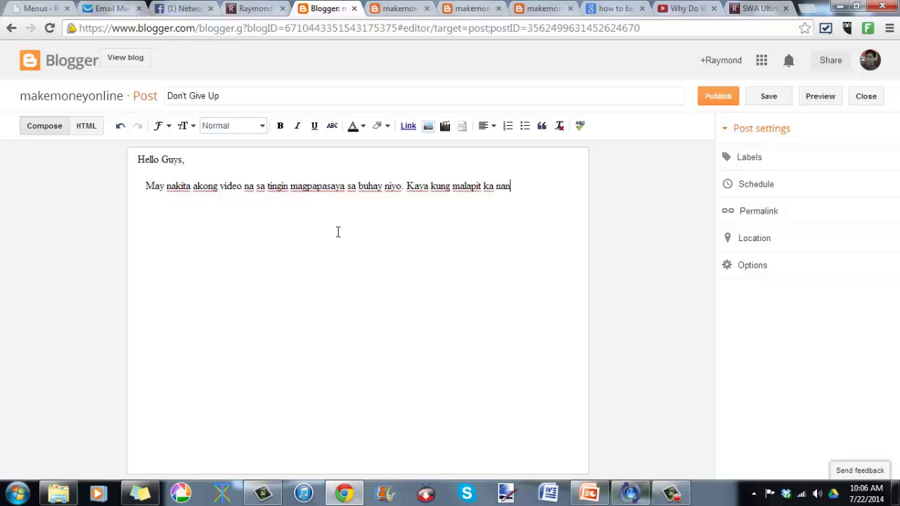
{"action": "key", "text": "BackSpace"}
{"action": "key", "text": "BackSpace"}
{"action": "type", "text": "g sumuko, wag"}
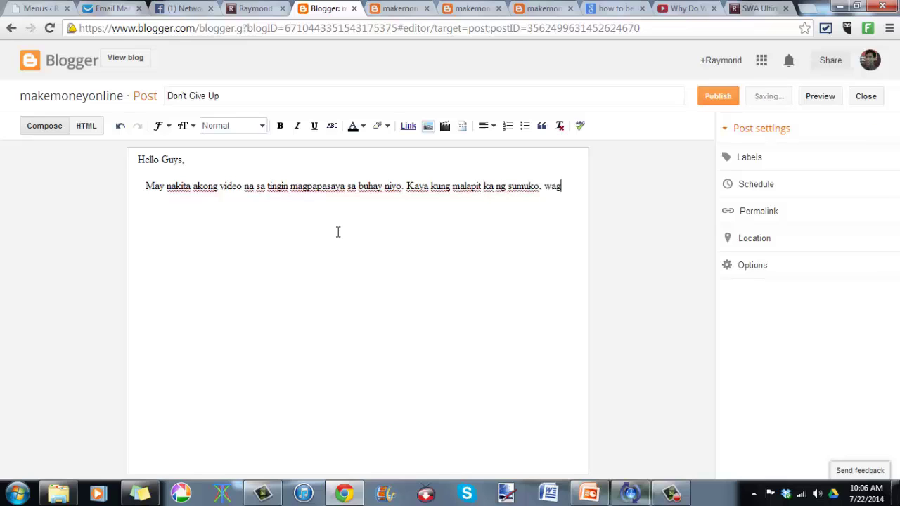
{"action": "type", "text": " muna. pan"}
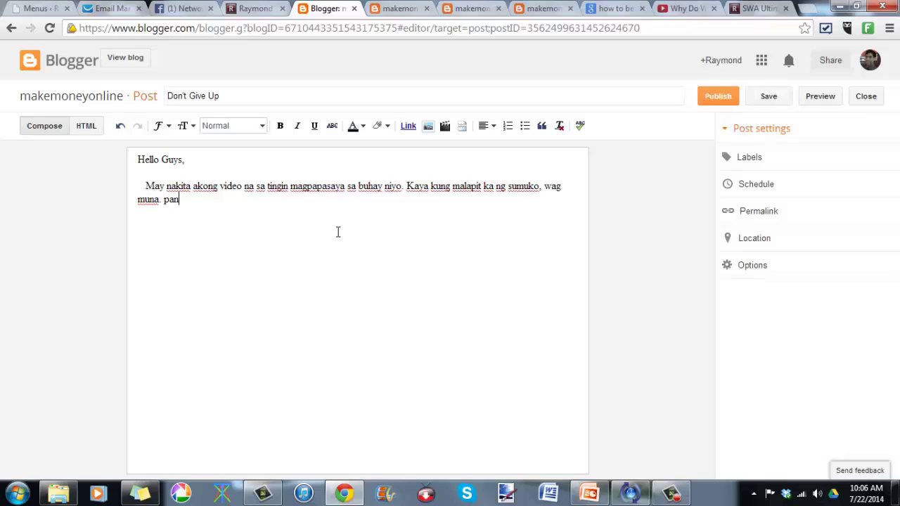
{"action": "type", "text": "oorin mo muna ito."}
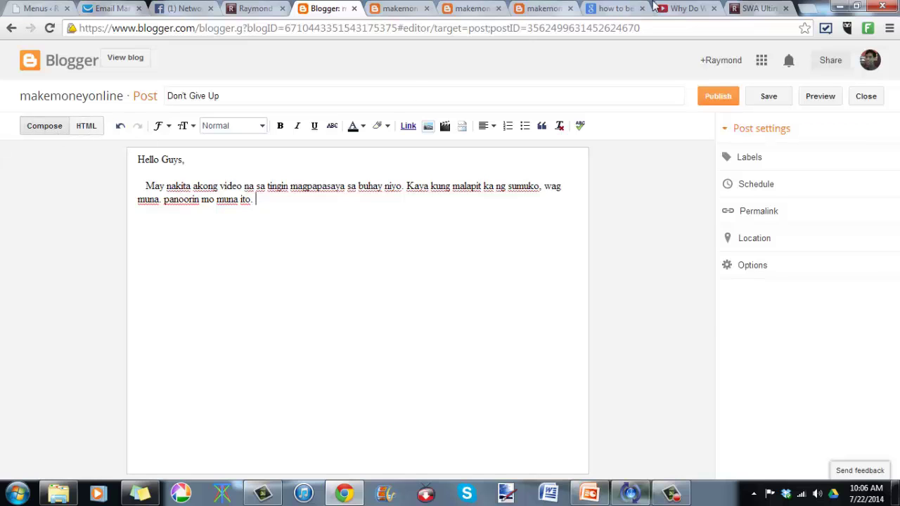
{"action": "left_click", "coordinate": [674, 8]}
Step: Copy the video's 853×480 iframe embed code from Share > Embed
{"action": "scroll", "coordinate": [199, 335], "scroll_direction": "down", "scroll_amount": 1}
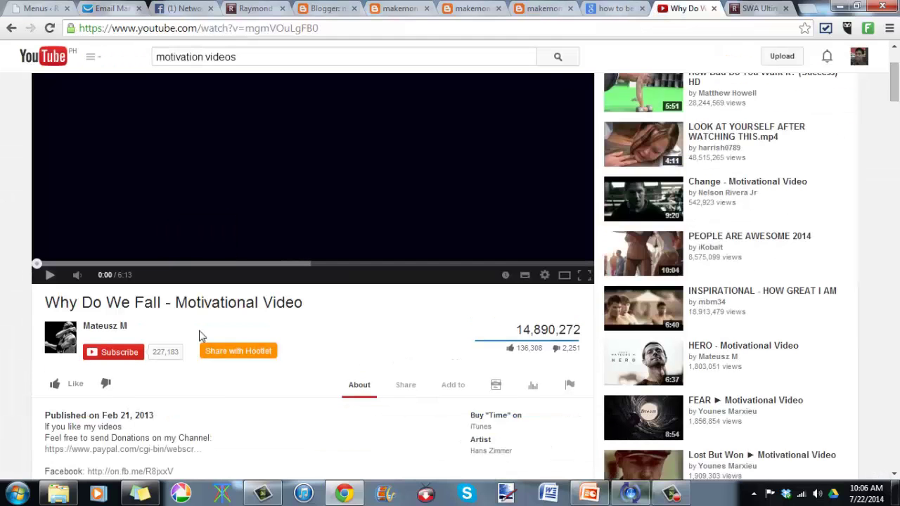
{"action": "scroll", "coordinate": [281, 335], "scroll_direction": "down", "scroll_amount": 2}
{"action": "left_click", "coordinate": [415, 255]}
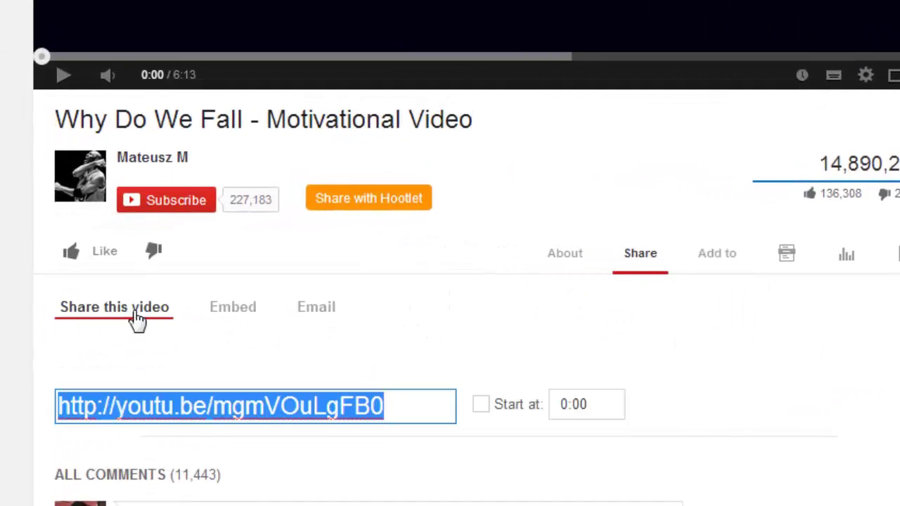
{"action": "left_click", "coordinate": [243, 322]}
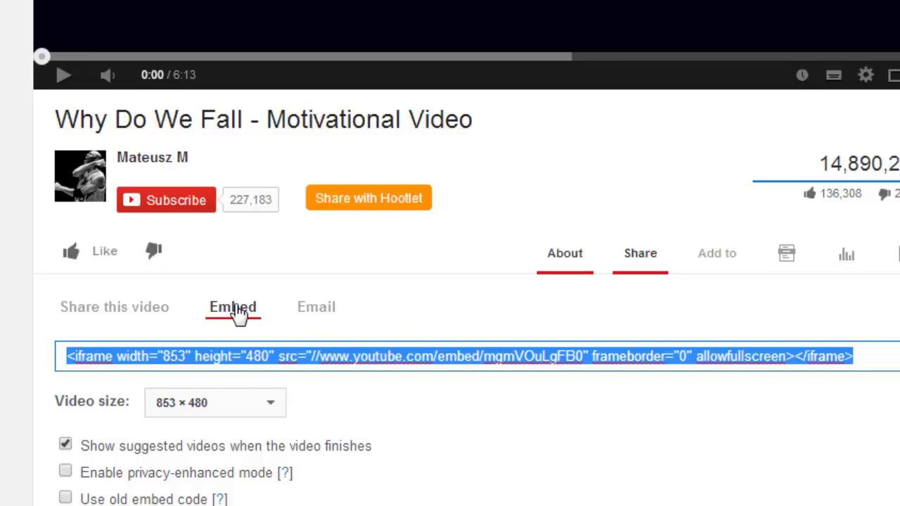
{"action": "right_click", "coordinate": [697, 356]}
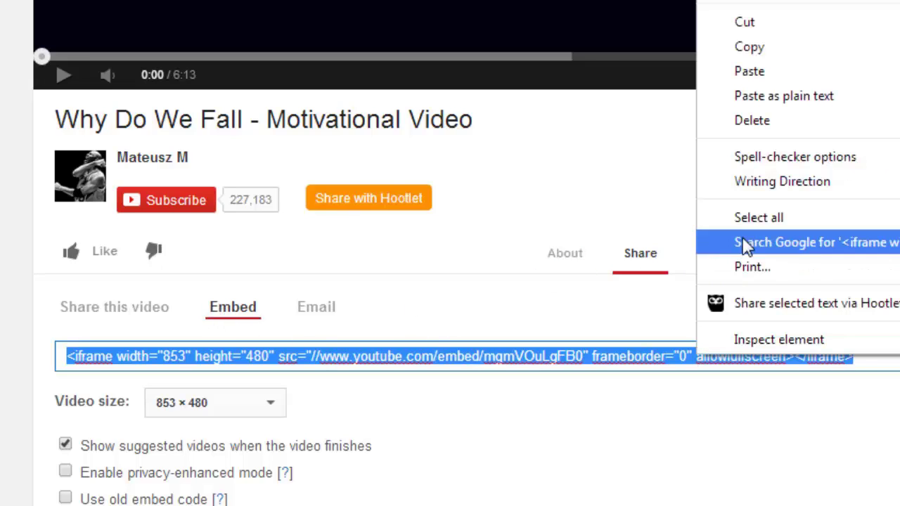
{"action": "left_click", "coordinate": [748, 49]}
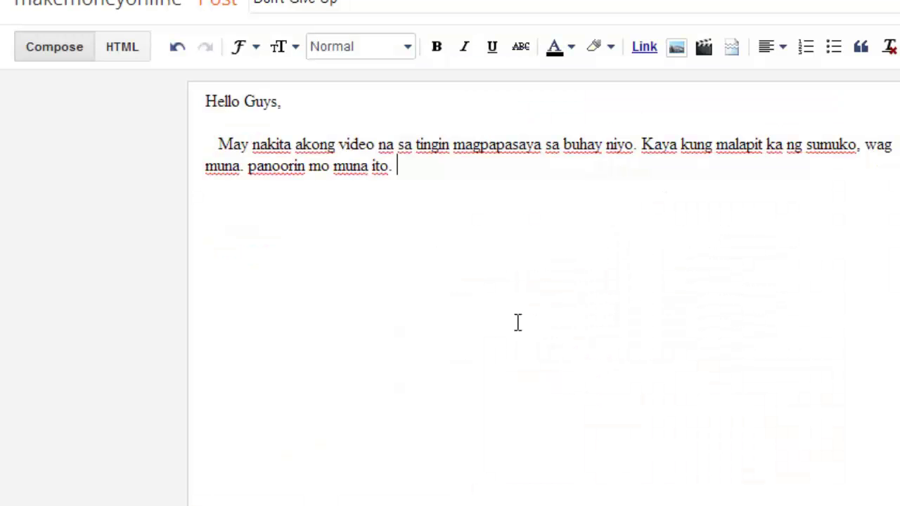
Step: Paste the iframe embed code on a new line below the intro paragraph in HTML view, then return to Compose
{"action": "key", "text": "Return"}
{"action": "left_click", "coordinate": [136, 54]}
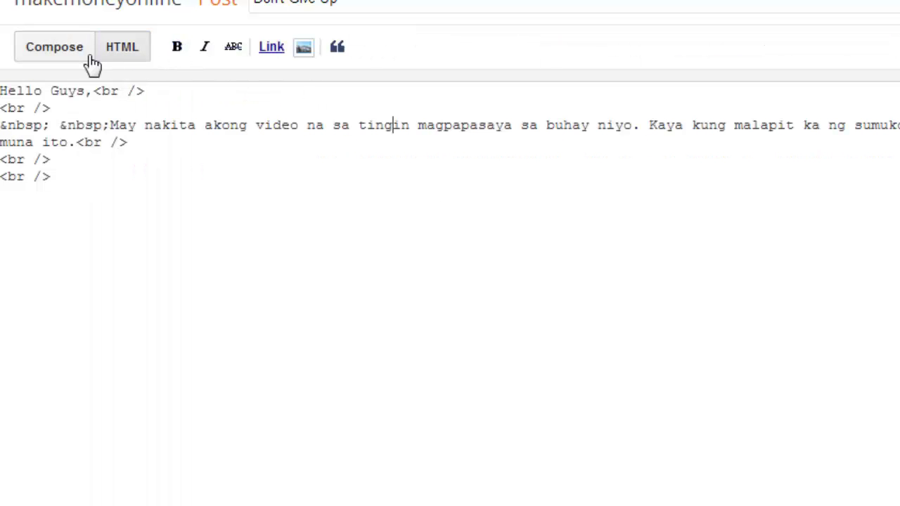
{"action": "left_click", "coordinate": [81, 142]}
{"action": "key", "text": "Return"}
{"action": "key", "text": "Return"}
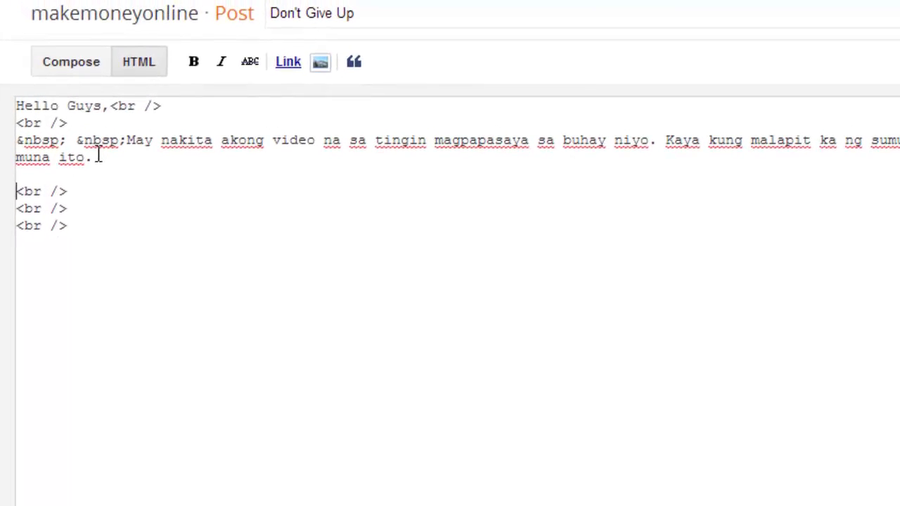
{"action": "key", "text": "Return"}
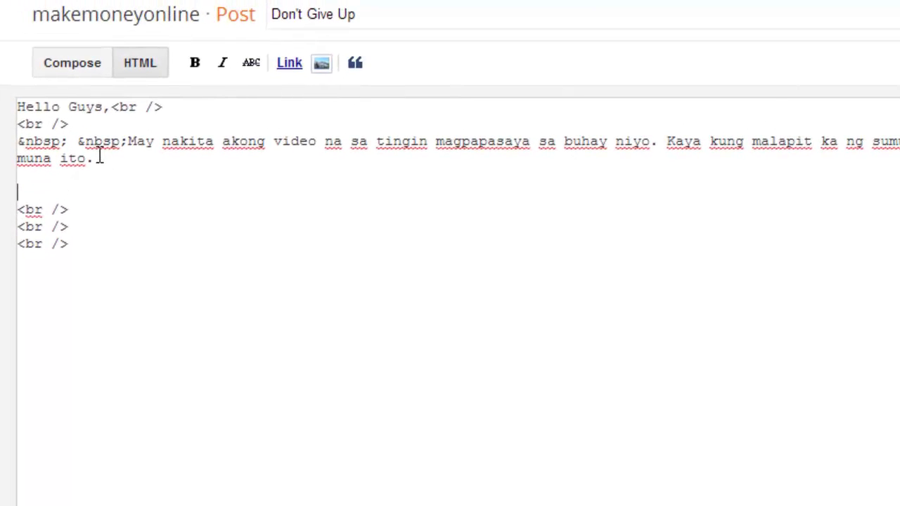
{"action": "key", "text": "ctrl+v"}
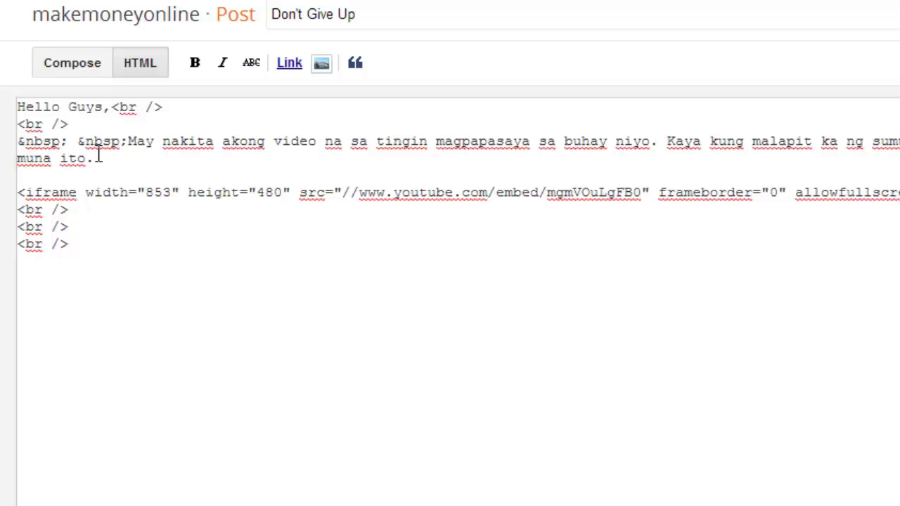
{"action": "left_click", "coordinate": [72, 63]}
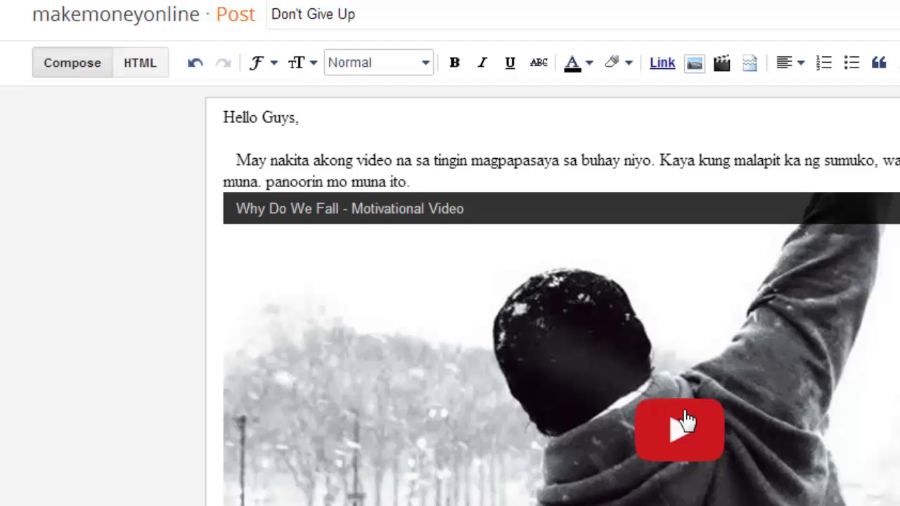
{"action": "scroll", "coordinate": [683, 422], "scroll_direction": "down", "scroll_amount": 2}
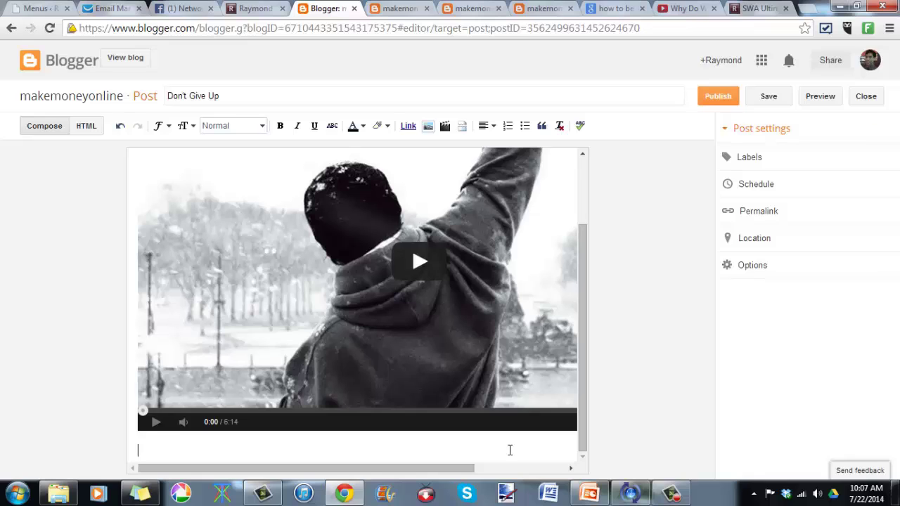
Step: Type a line about struggling to earn more money online, ending 'Click Here >> Make More money'
{"action": "scroll", "coordinate": [510, 450], "scroll_direction": "up", "scroll_amount": 1}
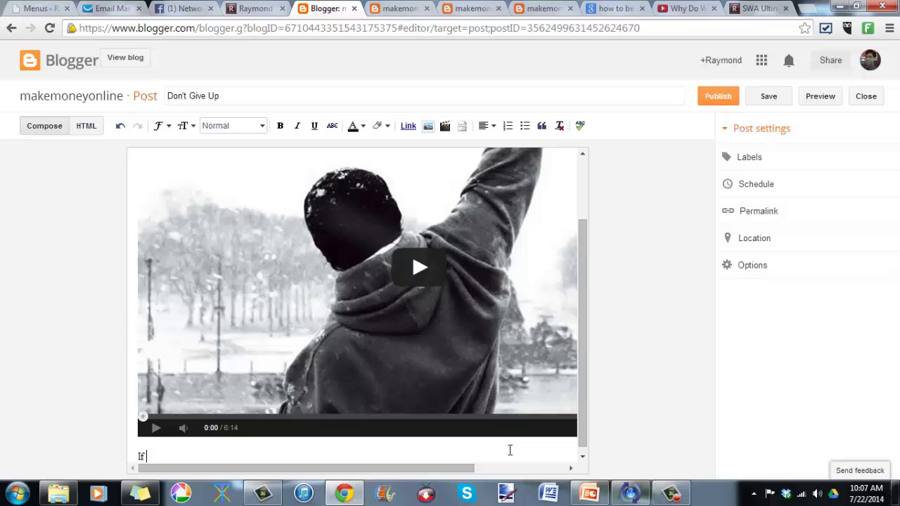
{"action": "type", "text": "you want to earn  money onlin"}
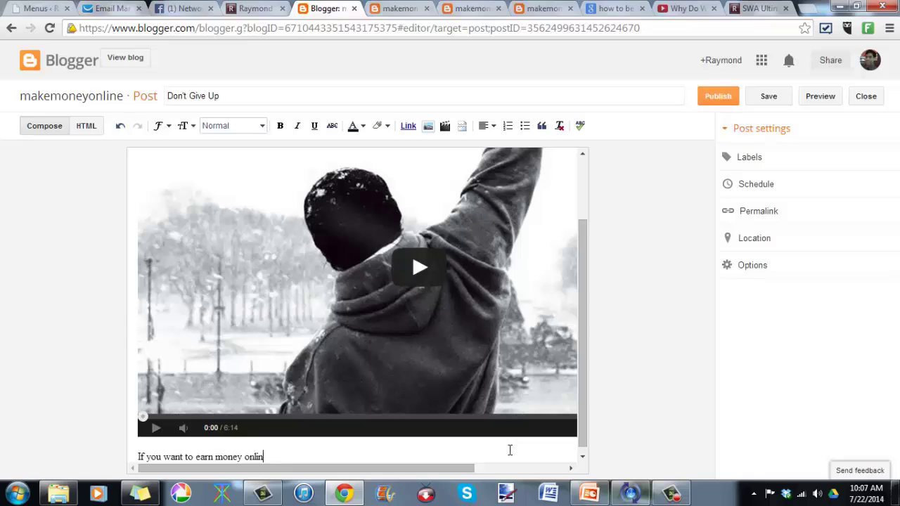
{"action": "key", "text": "BackSpace"}
{"action": "key", "text": "BackSpace"}
{"action": "key", "text": "BackSpace"}
{"action": "key", "text": "BackSpace"}
{"action": "key", "text": "BackSpace"}
{"action": "key", "text": "BackSpace"}
{"action": "key", "text": "BackSpace"}
{"action": "key", "text": "BackSpace"}
{"action": "key", "text": "BackSpace"}
{"action": "key", "text": "BackSpace"}
{"action": "key", "text": "BackSpace"}
{"action": "key", "text": "BackSpace"}
{"action": "key", "text": "BackSpace"}
{"action": "key", "text": "BackSpace"}
{"action": "key", "text": "BackSpace"}
{"action": "key", "text": "BackSpace"}
{"action": "key", "text": "BackSpace"}
{"action": "key", "text": "BackSpace"}
{"action": "key", "text": "BackSpace"}
{"action": "key", "text": "BackSpace"}
{"action": "type", "text": "are "}
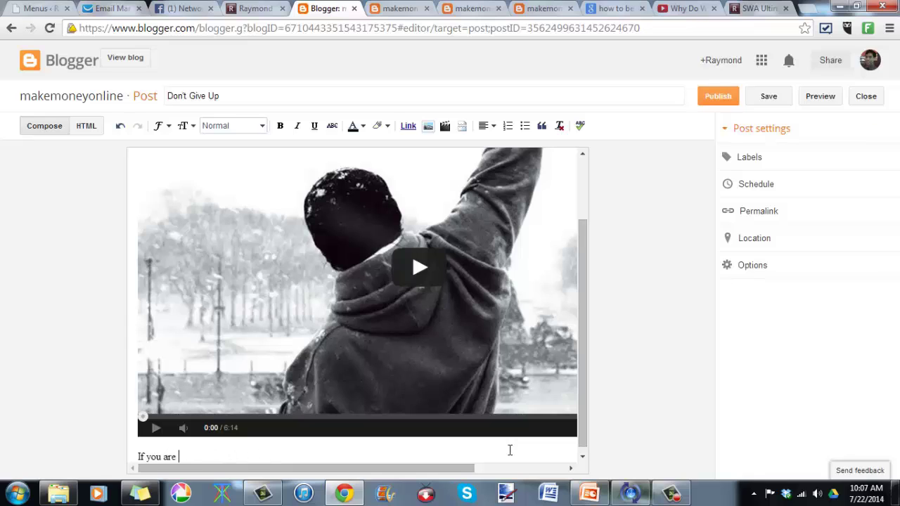
{"action": "type", "text": "strug"}
{"action": "key", "text": "BackSpace"}
{"action": "type", "text": "uggling on"}
{"action": "key", "text": "BackSpace"}
{"action": "key", "text": "BackSpace"}
{"action": "type", "text": "and want to ea"}
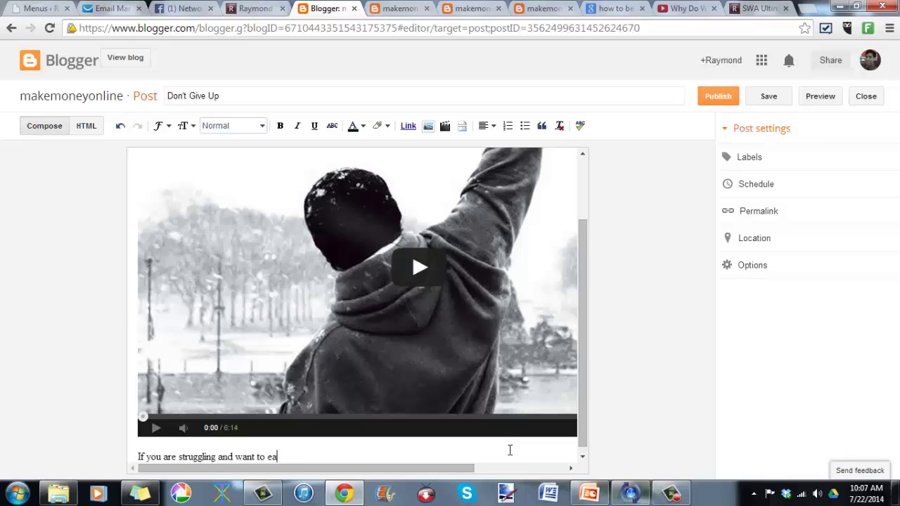
{"action": "type", "text": "rn more money onl"}
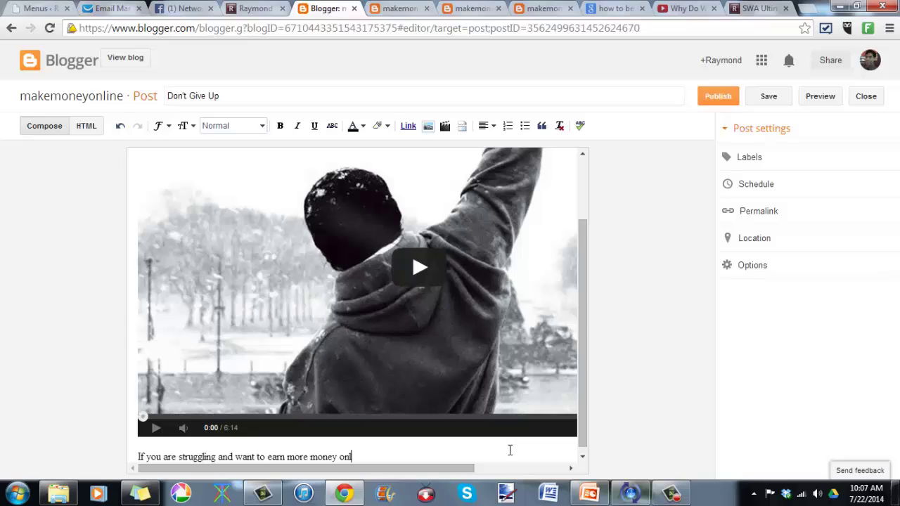
{"action": "type", "text": "ine. >>"}
{"action": "key", "text": "BackSpace"}
{"action": "key", "text": "BackSpace"}
{"action": "key", "text": "BackSpace"}
{"action": "type", "text": "Click Here >> Secret Te"}
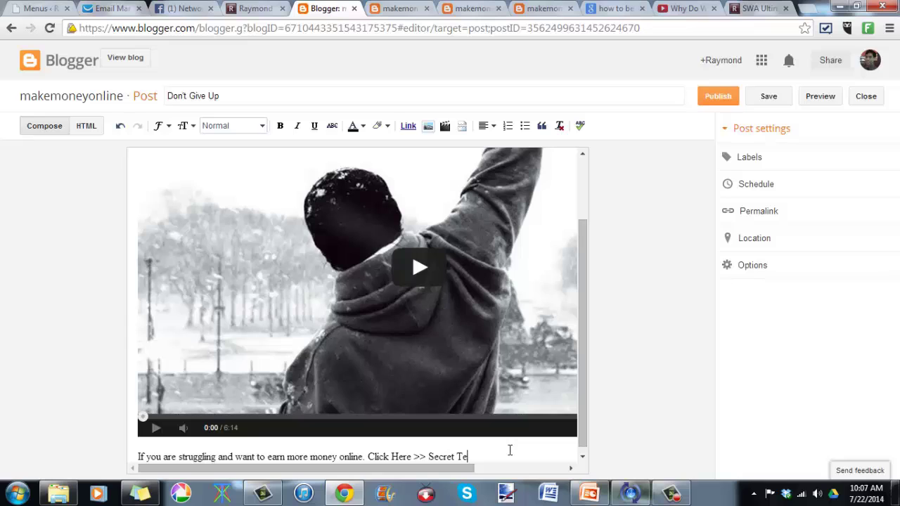
{"action": "key", "text": "BackSpace"}
{"action": "key", "text": "BackSpace"}
{"action": "key", "text": "BackSpace"}
{"action": "key", "text": "BackSpace"}
{"action": "key", "text": "BackSpace"}
{"action": "key", "text": "BackSpace"}
{"action": "key", "text": "BackSpace"}
{"action": "key", "text": "BackSpace"}
{"action": "key", "text": "BackSpace"}
{"action": "type", "text": "Make More"}
{"action": "key", "text": "BackSpace"}
{"action": "key", "text": "BackSpace"}
{"action": "type", "text": "re money"}
Step: Link the words 'Make More money' to the SWA Ultimate page address
{"action": "left_click_drag", "start_coordinate": [507, 458], "coordinate": [426, 452]}
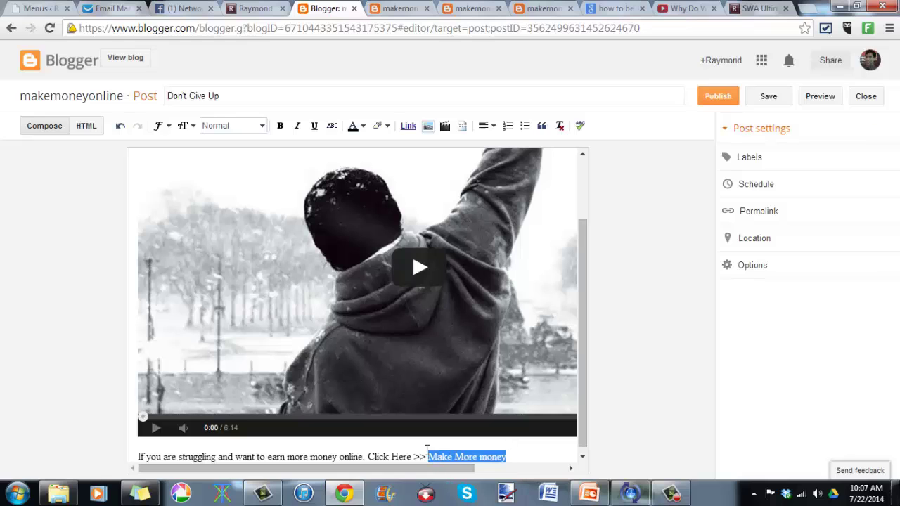
{"action": "left_click", "coordinate": [408, 126]}
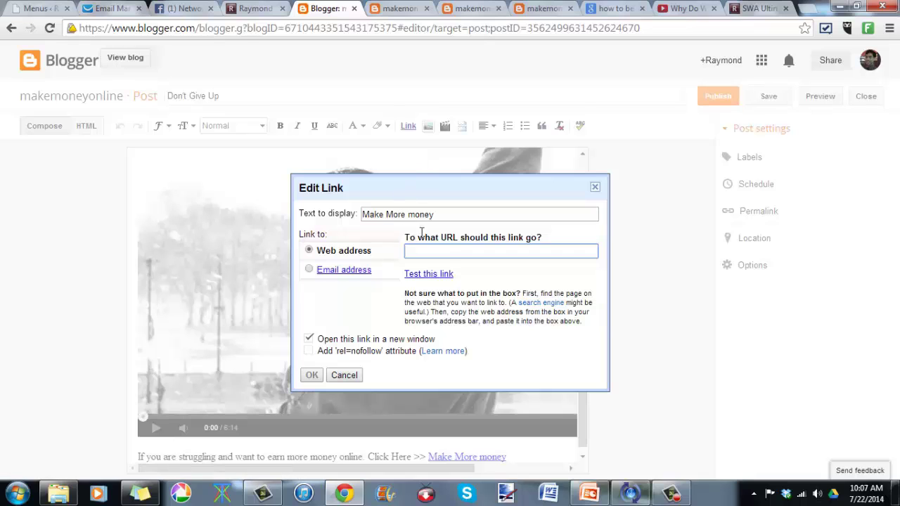
{"action": "right_click", "coordinate": [446, 257]}
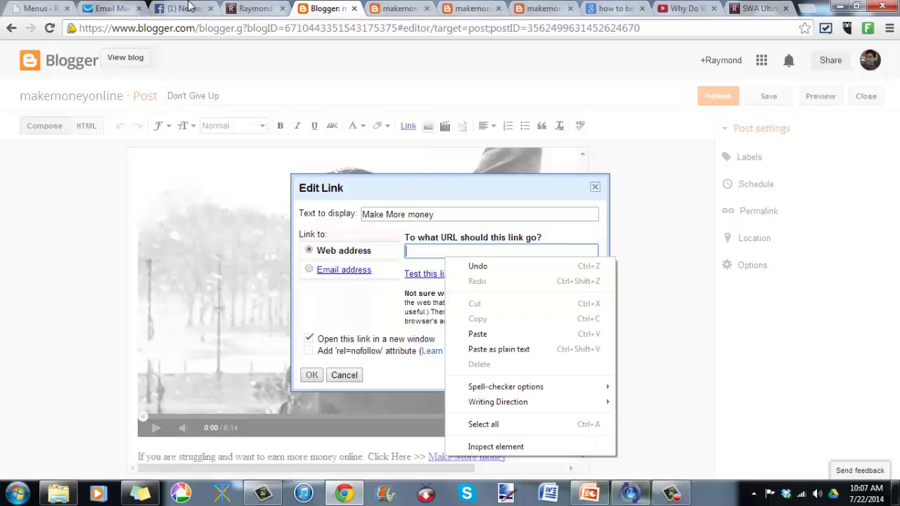
{"action": "left_click", "coordinate": [253, 7]}
{"action": "left_click", "coordinate": [733, 7]}
{"action": "left_click", "coordinate": [667, 28]}
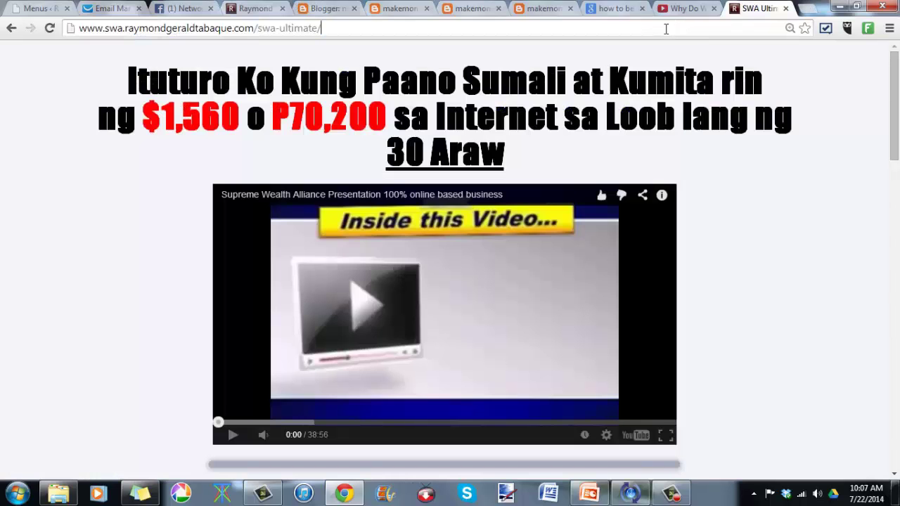
{"action": "right_click", "coordinate": [666, 32]}
{"action": "left_click", "coordinate": [690, 75]}
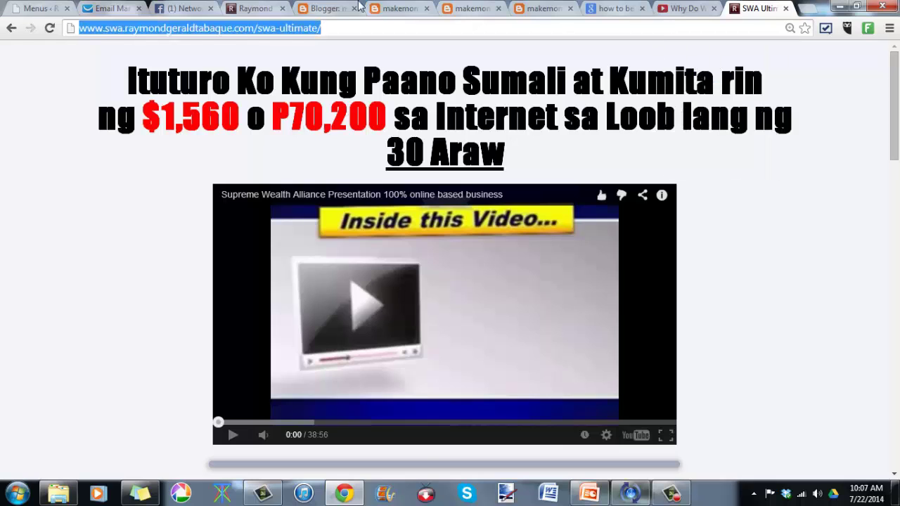
{"action": "left_click", "coordinate": [323, 8]}
{"action": "right_click", "coordinate": [467, 253]}
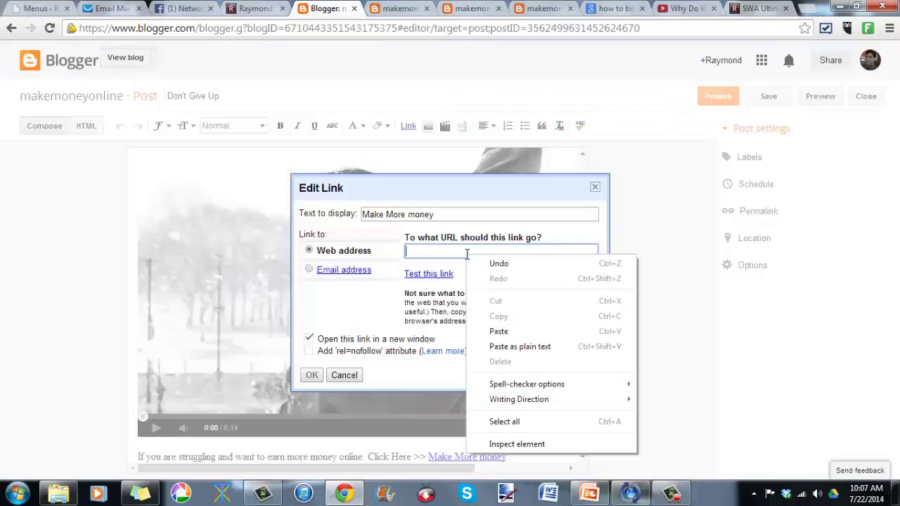
{"action": "left_click", "coordinate": [519, 330]}
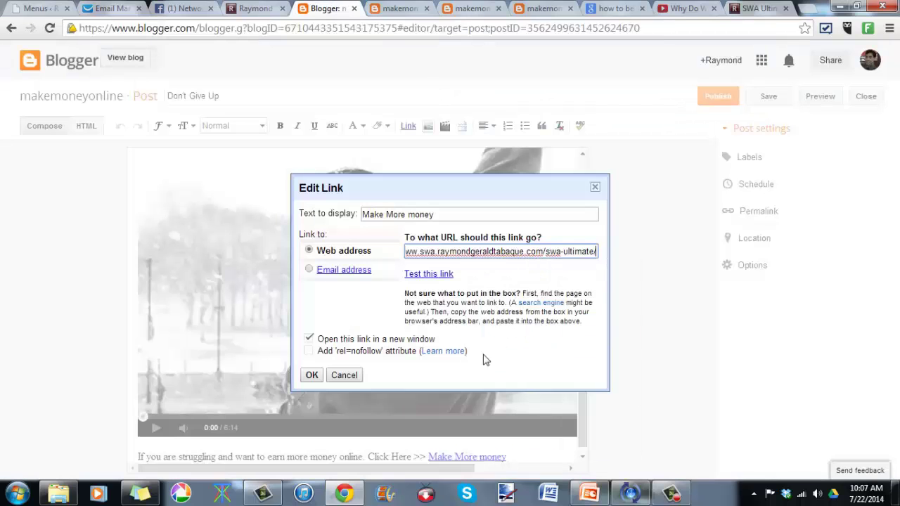
{"action": "left_click", "coordinate": [310, 375]}
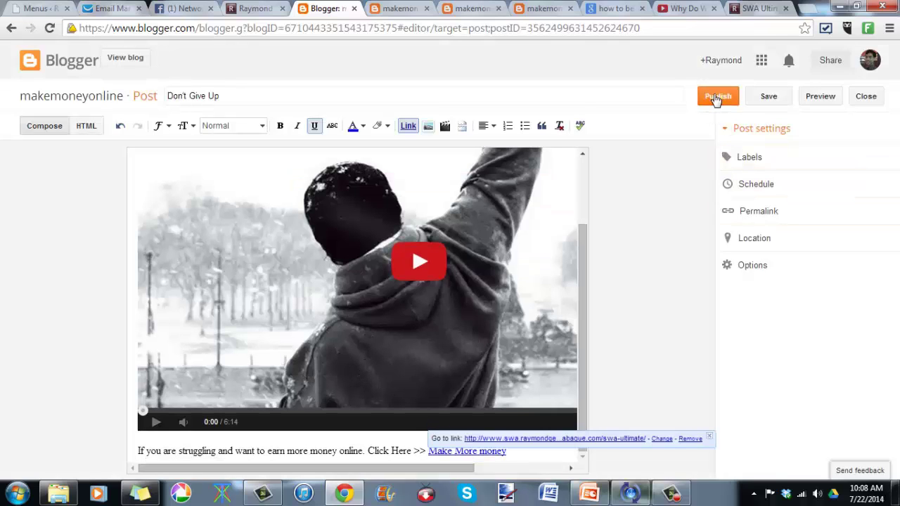
Step: Publish 'Don't Give Up', skip the Google+ share, and open the live blog
{"action": "left_click", "coordinate": [716, 98]}
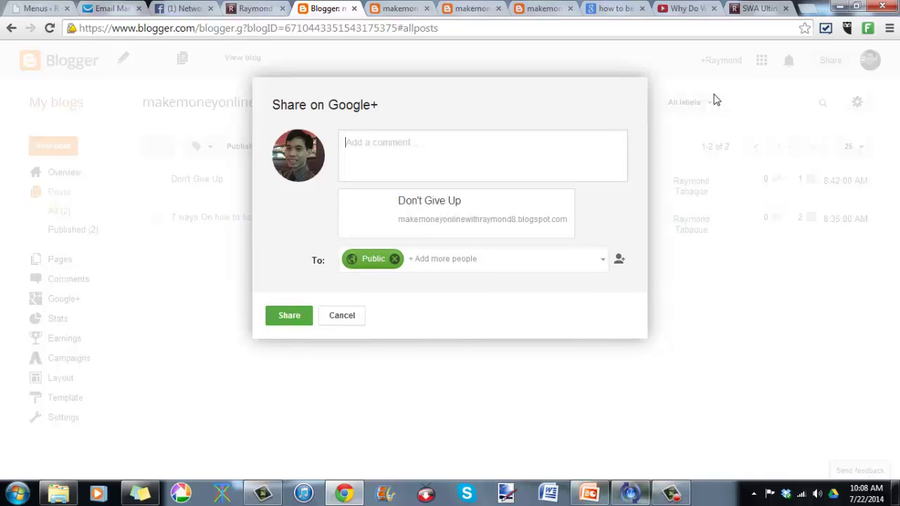
{"action": "left_click", "coordinate": [352, 316]}
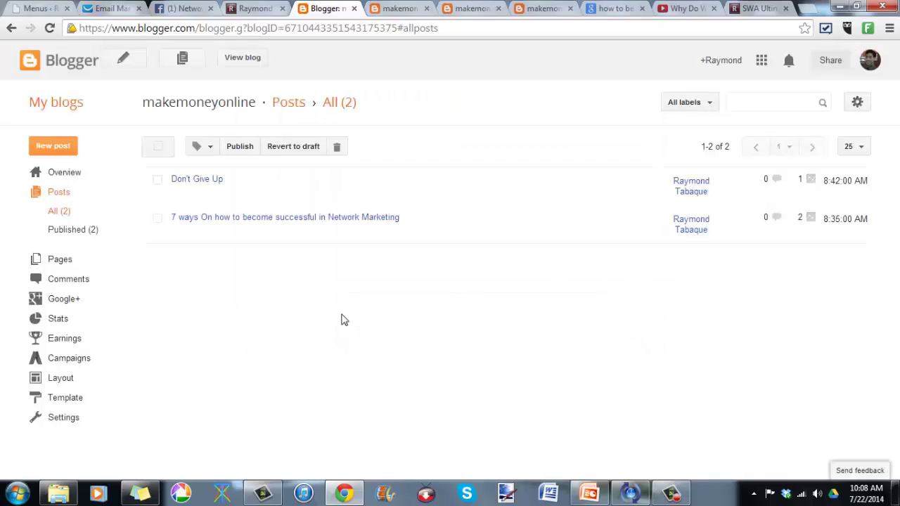
{"action": "mouse_move", "coordinate": [209, 199]}
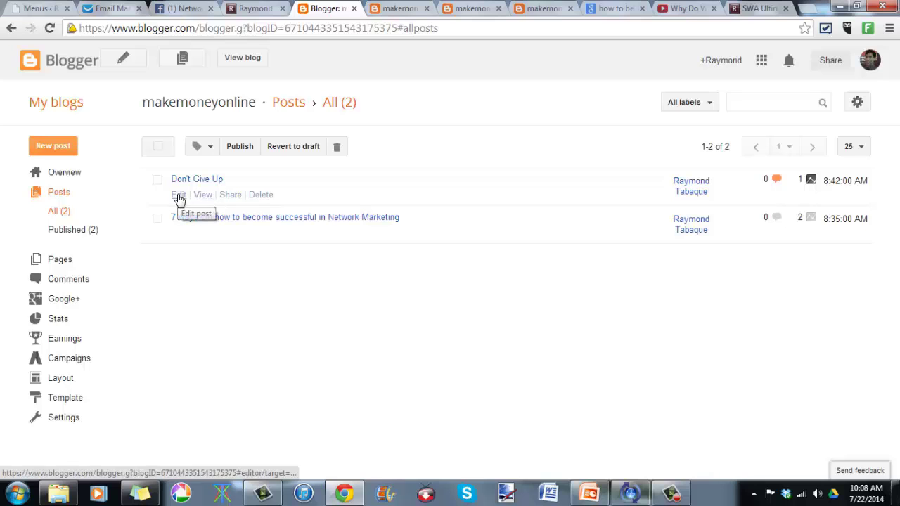
{"action": "left_click", "coordinate": [248, 62]}
Step: Close the duplicate blog tabs and open the 'Don't Give Up' post's own page
{"action": "left_click", "coordinate": [431, 9]}
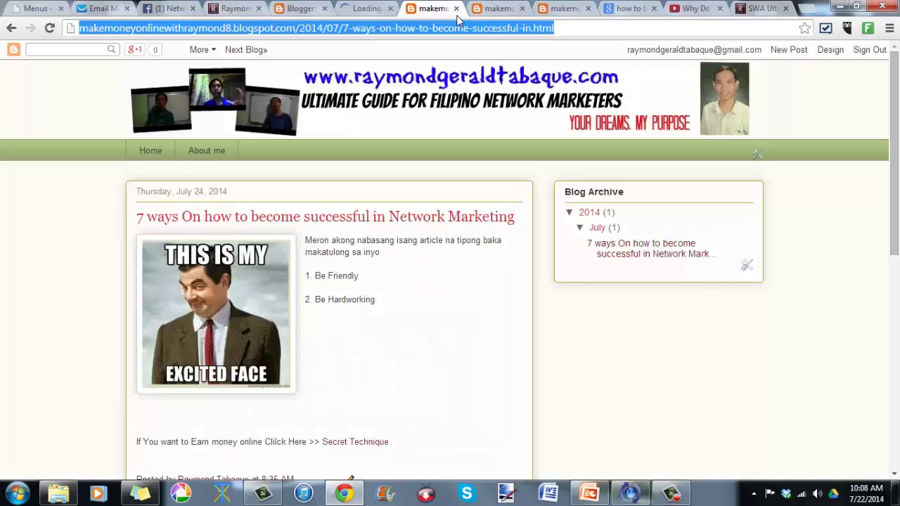
{"action": "left_click", "coordinate": [456, 8]}
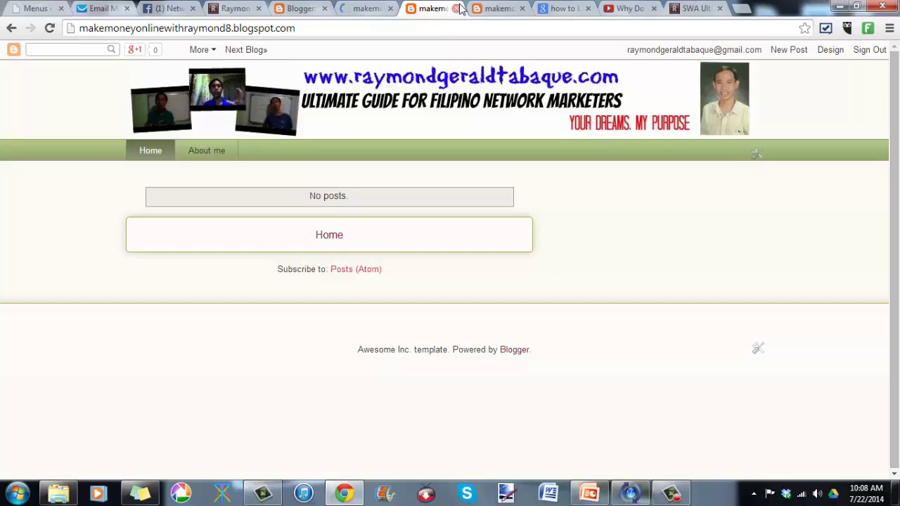
{"action": "left_click", "coordinate": [460, 9]}
{"action": "left_click", "coordinate": [457, 9]}
{"action": "left_click", "coordinate": [352, 9]}
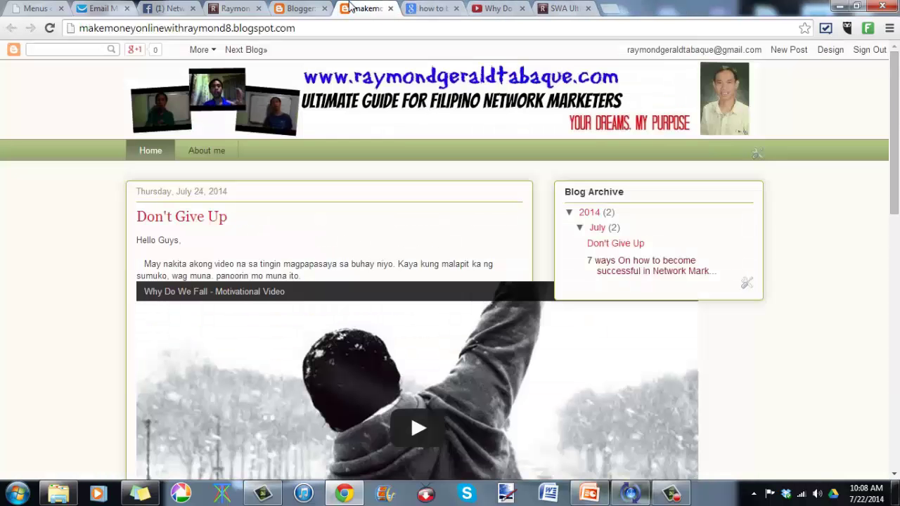
{"action": "scroll", "coordinate": [401, 145], "scroll_direction": "down", "scroll_amount": 3}
{"action": "scroll", "coordinate": [396, 309], "scroll_direction": "up", "scroll_amount": 2}
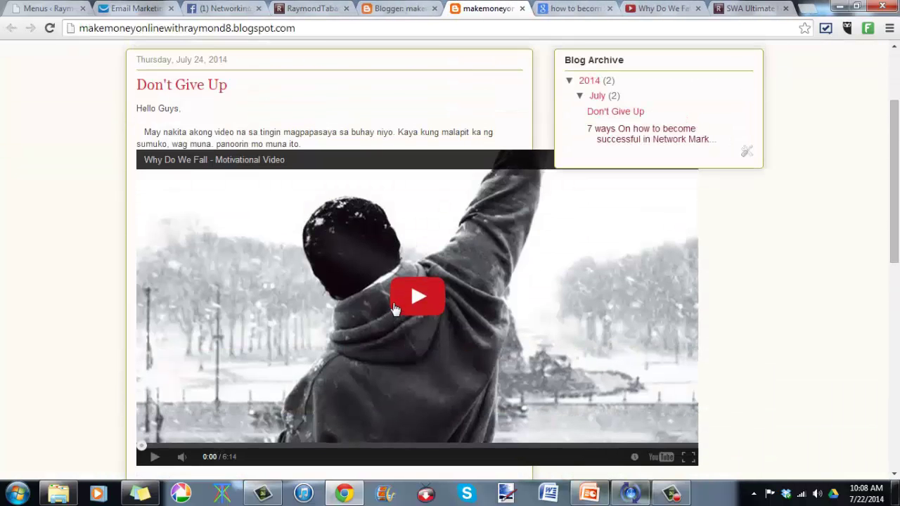
{"action": "left_click", "coordinate": [162, 98]}
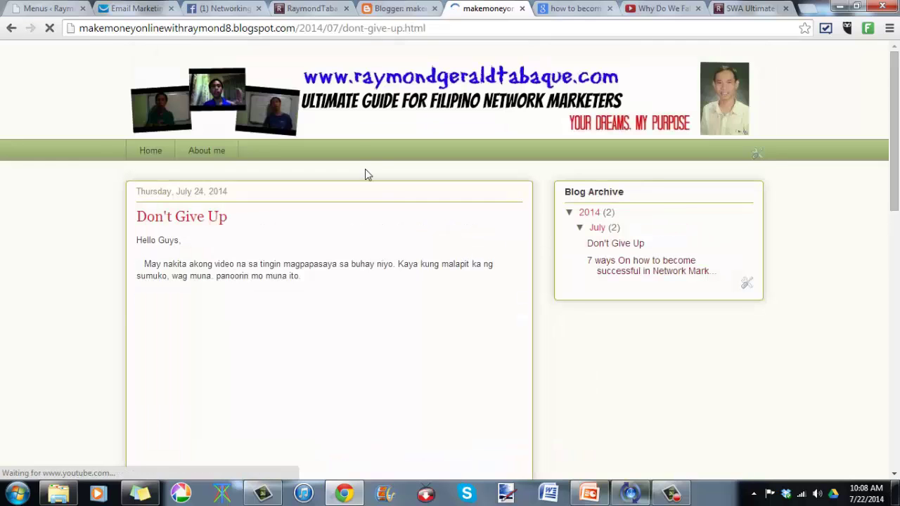
Step: Change the embedded video's width from 853 to 450 in the post's HTML
{"action": "scroll", "coordinate": [450, 255], "scroll_direction": "down", "scroll_amount": 1}
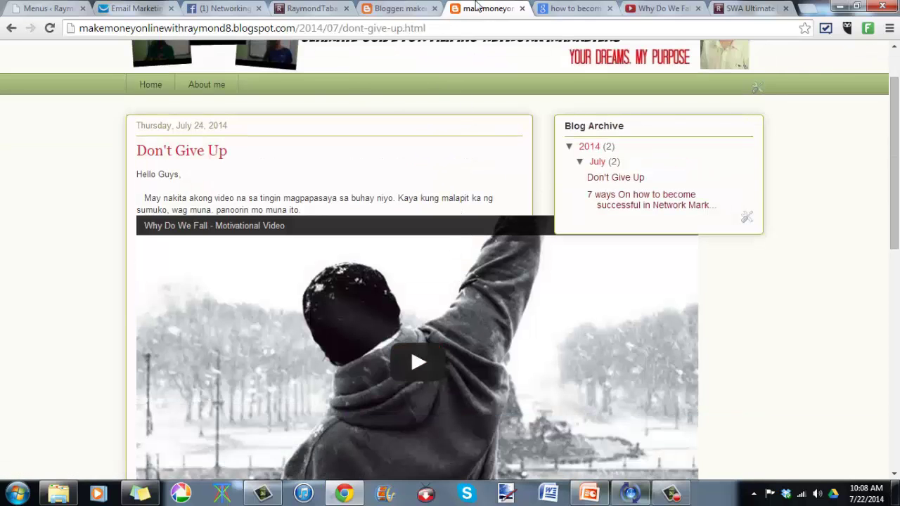
{"action": "left_click", "coordinate": [396, 8]}
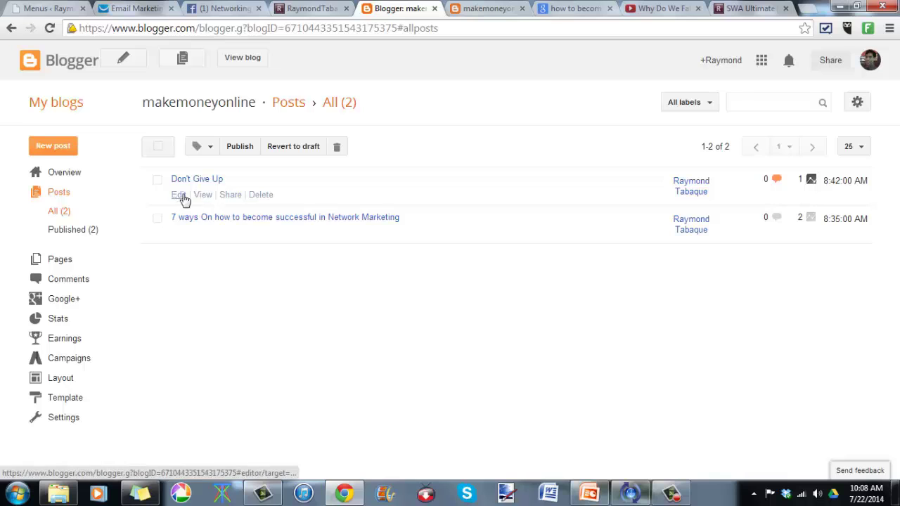
{"action": "left_click", "coordinate": [179, 195]}
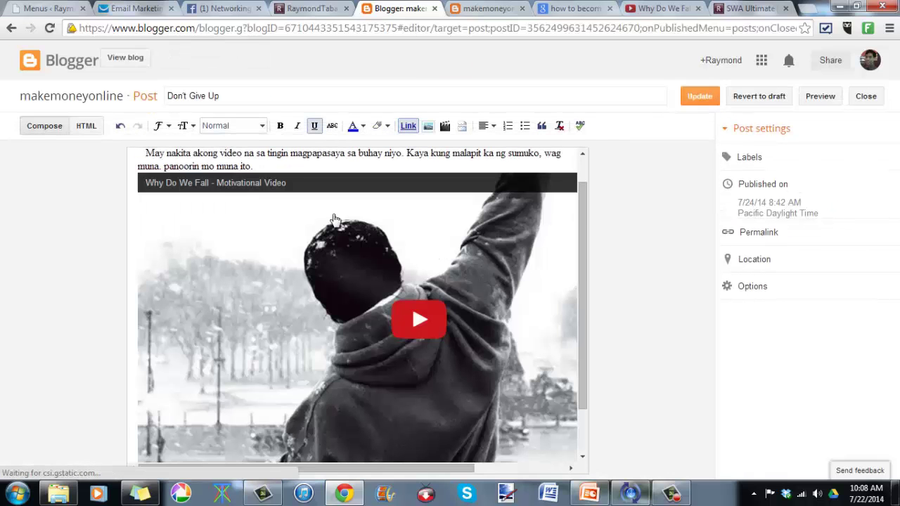
{"action": "left_click", "coordinate": [93, 126]}
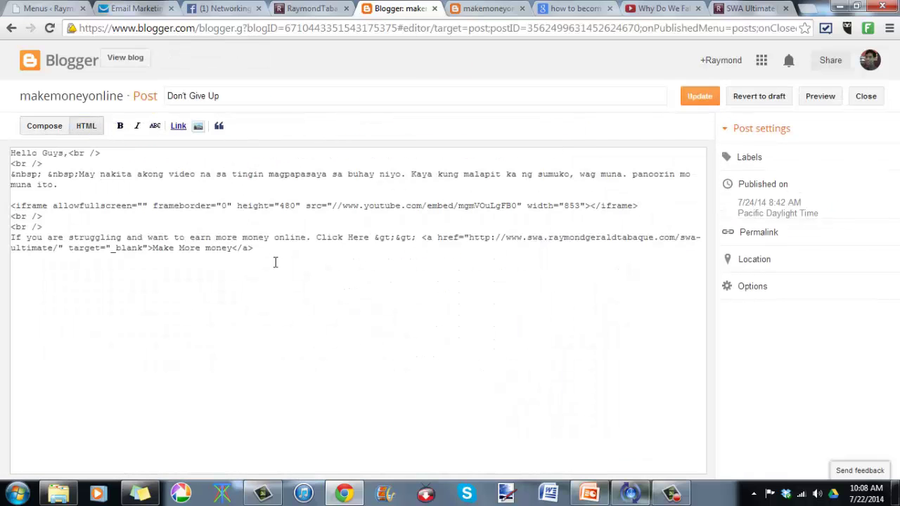
{"action": "left_click", "coordinate": [582, 210]}
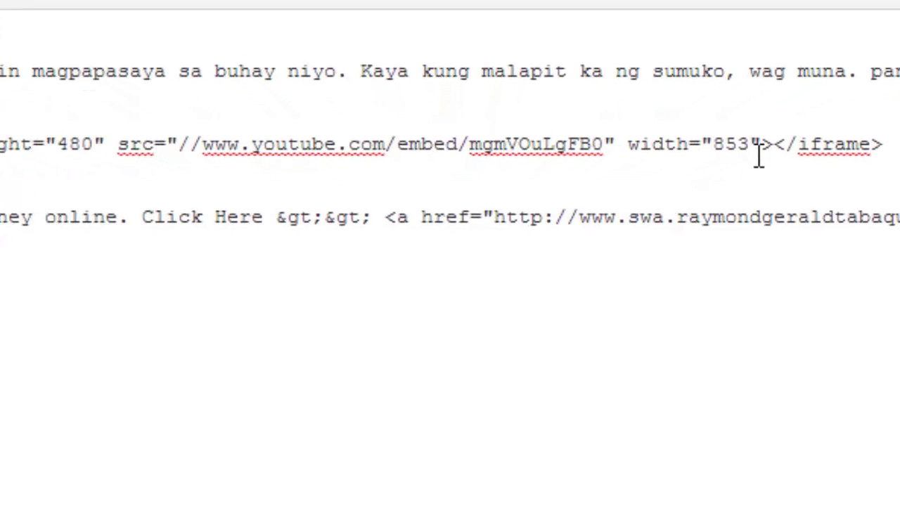
{"action": "key", "text": "Left"}
{"action": "key", "text": "Right"}
{"action": "key", "text": "Right"}
{"action": "key", "text": "Left"}
{"action": "key", "text": "shift+Left"}
{"action": "key", "text": "shift+Left"}
{"action": "key", "text": "shift+Left"}
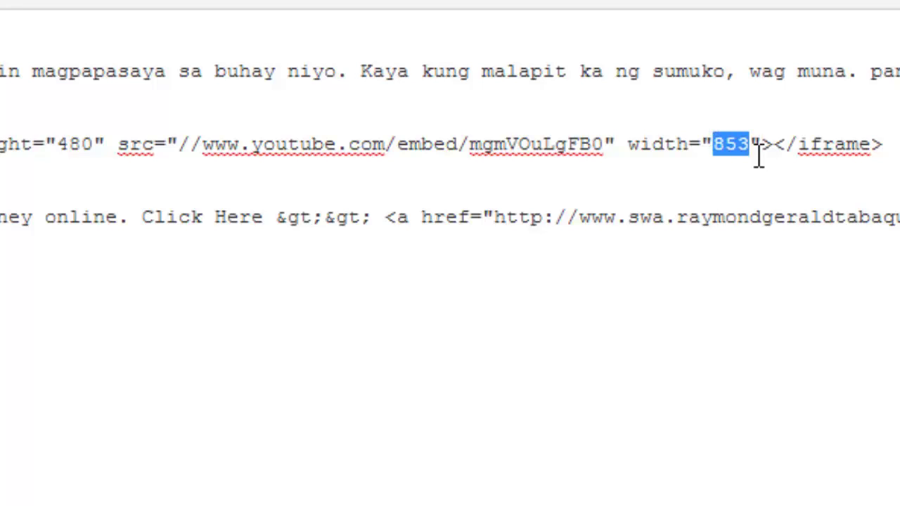
{"action": "type", "text": "450"}
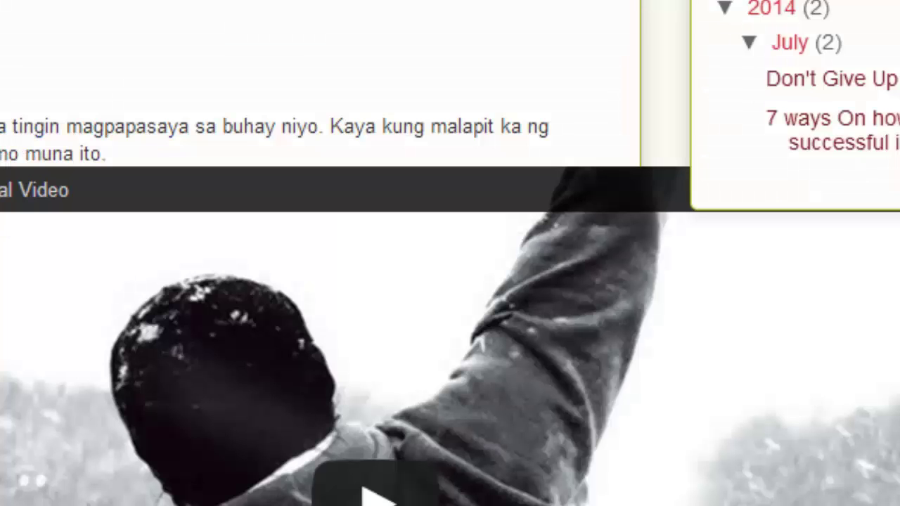
Step: Reload the live post and select its web address
{"action": "key", "text": "F5"}
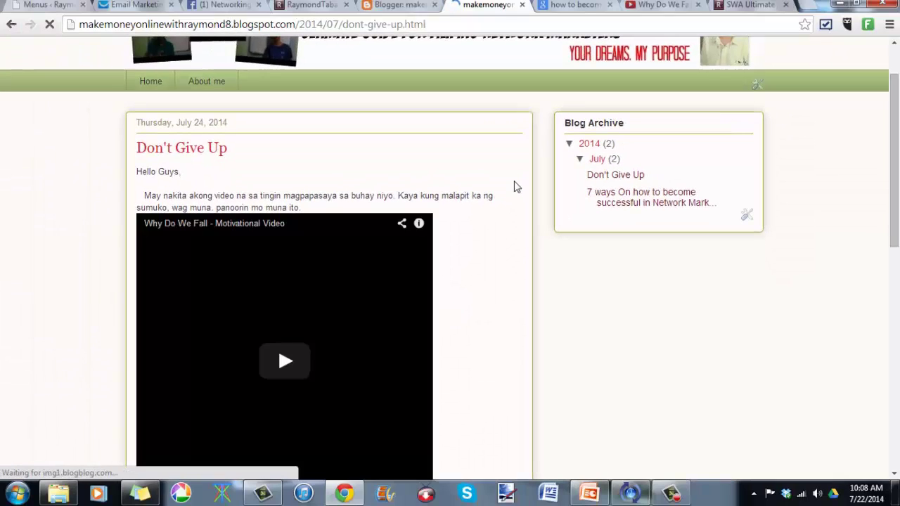
{"action": "scroll", "coordinate": [443, 256], "scroll_direction": "up", "scroll_amount": 1}
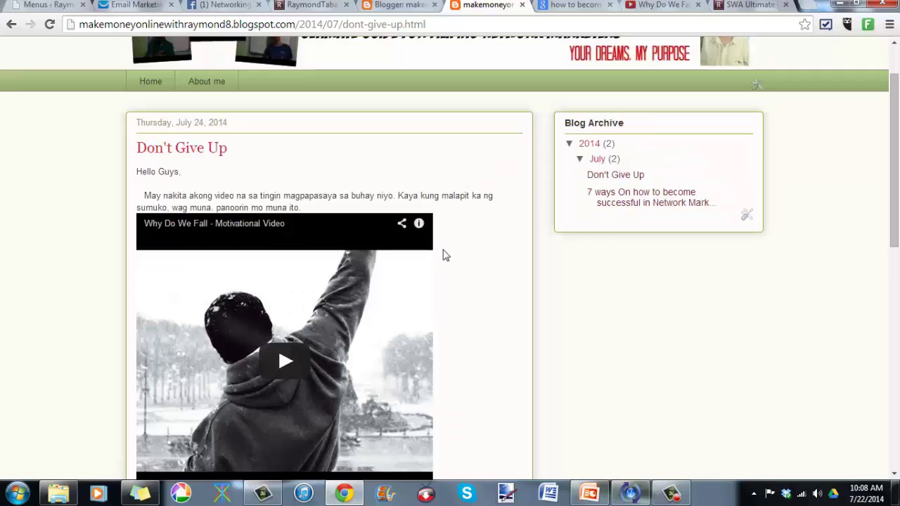
{"action": "left_click", "coordinate": [240, 26]}
{"action": "key", "text": "ctrl+c"}
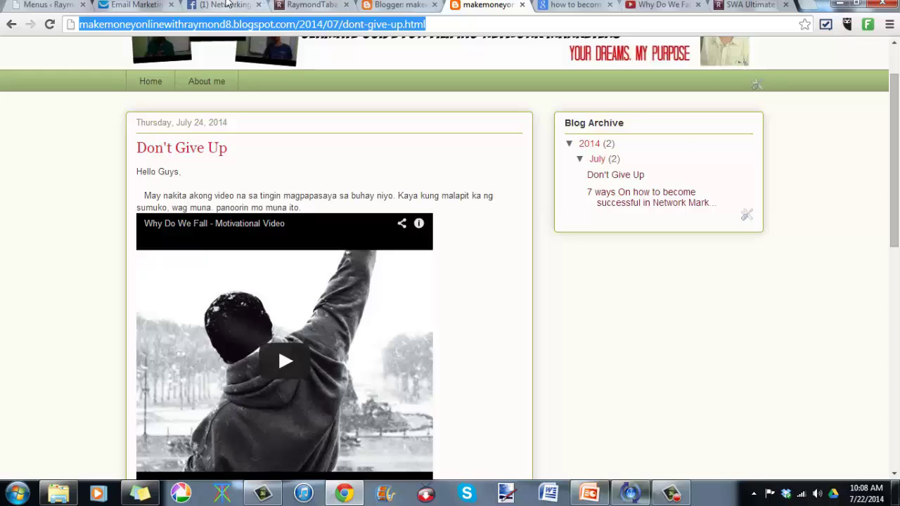
{"action": "left_click", "coordinate": [225, 5]}
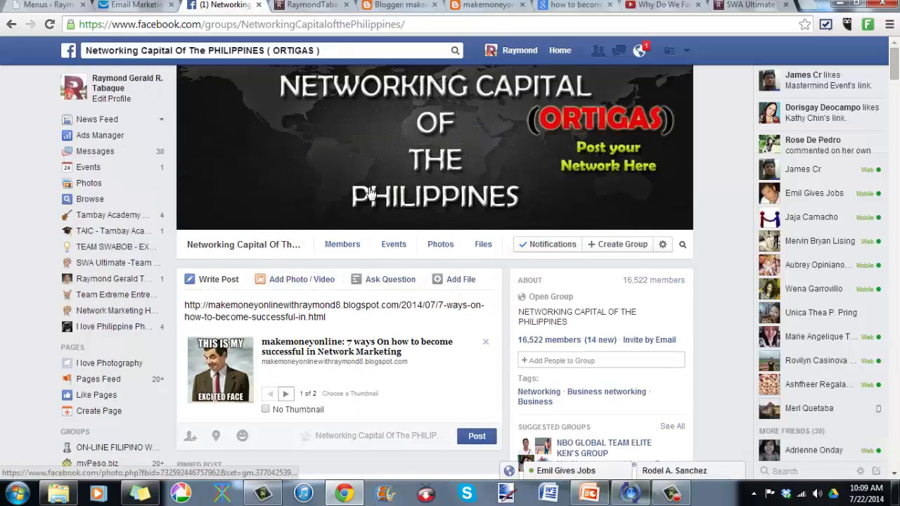
Step: Discard the old group draft and paste the 'Don't Give Up' link into a new post
{"action": "left_click", "coordinate": [49, 24]}
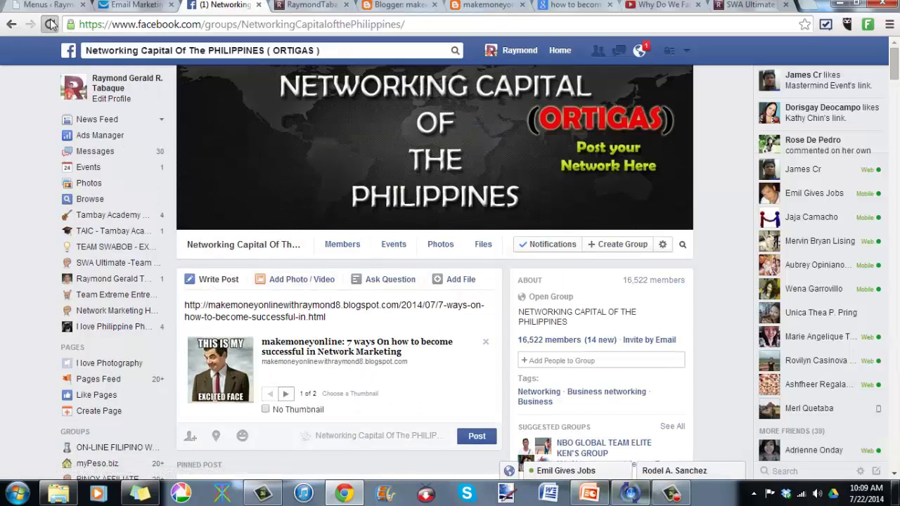
{"action": "left_click", "coordinate": [439, 135]}
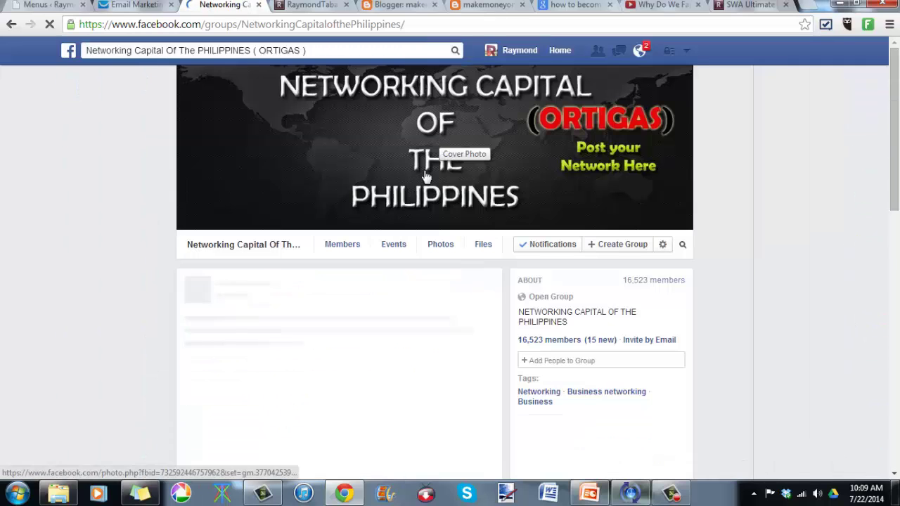
{"action": "left_click", "coordinate": [325, 303]}
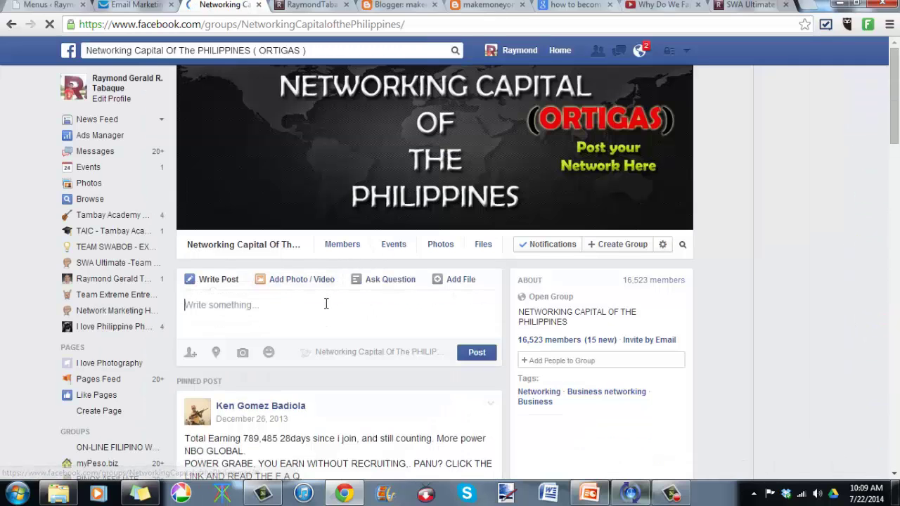
{"action": "key", "text": "ctrl+v"}
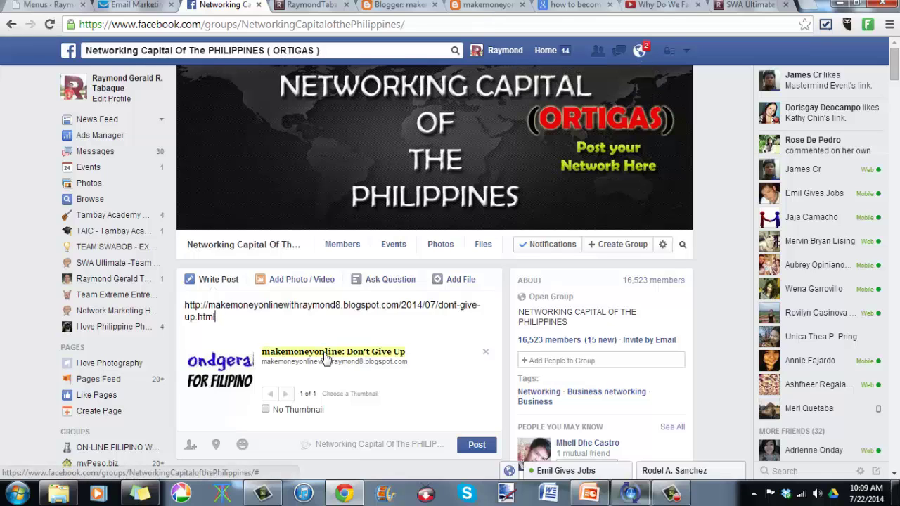
{"action": "scroll", "coordinate": [326, 358], "scroll_direction": "down", "scroll_amount": 12}
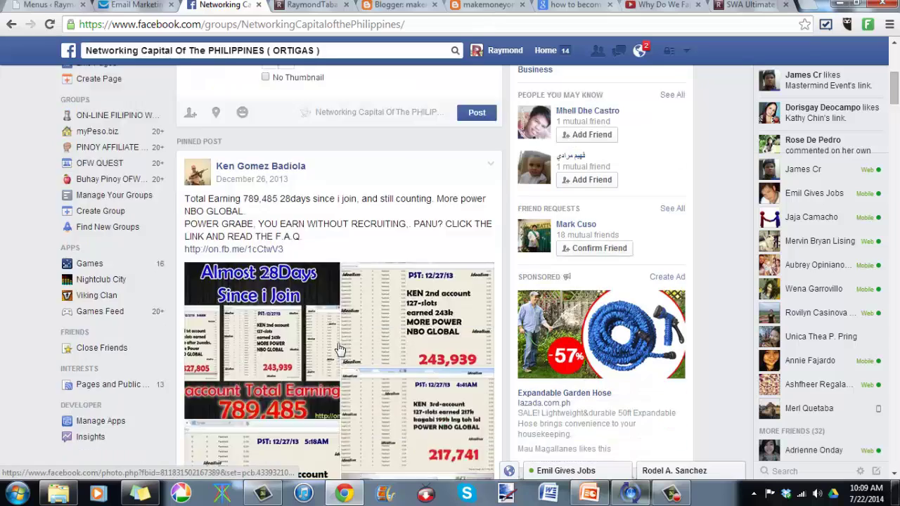
{"action": "scroll", "coordinate": [359, 325], "scroll_direction": "up", "scroll_amount": 12}
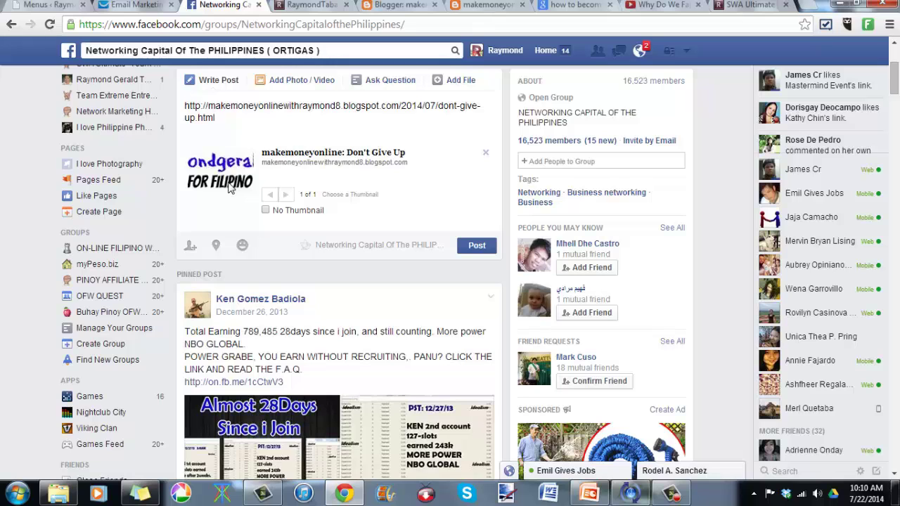
Step: Return to the live 'Don't Give Up' post and look over its embedded video
{"action": "left_click", "coordinate": [383, 5]}
{"action": "left_click", "coordinate": [484, 5]}
{"action": "scroll", "coordinate": [450, 250], "scroll_direction": "down", "scroll_amount": 2}
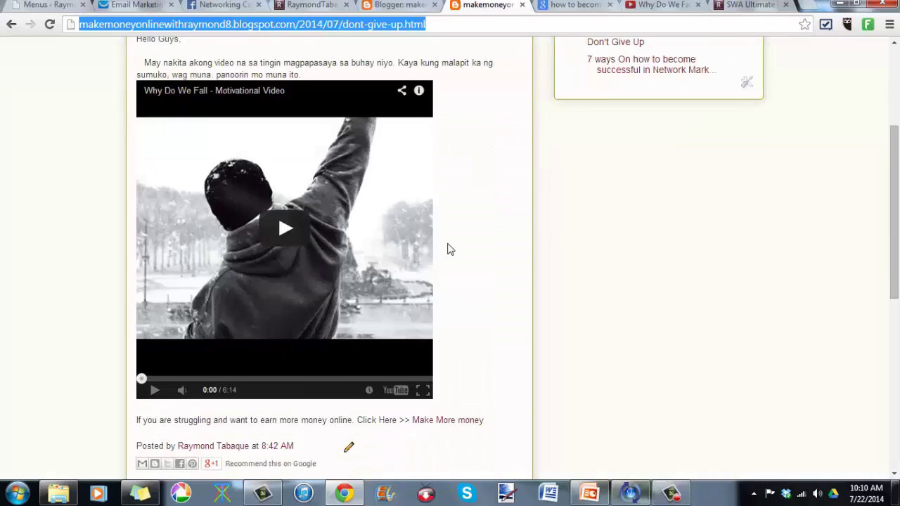
{"action": "scroll", "coordinate": [450, 249], "scroll_direction": "up", "scroll_amount": 3}
{"action": "scroll", "coordinate": [450, 250], "scroll_direction": "down", "scroll_amount": 3}
{"action": "scroll", "coordinate": [450, 250], "scroll_direction": "up", "scroll_amount": 2}
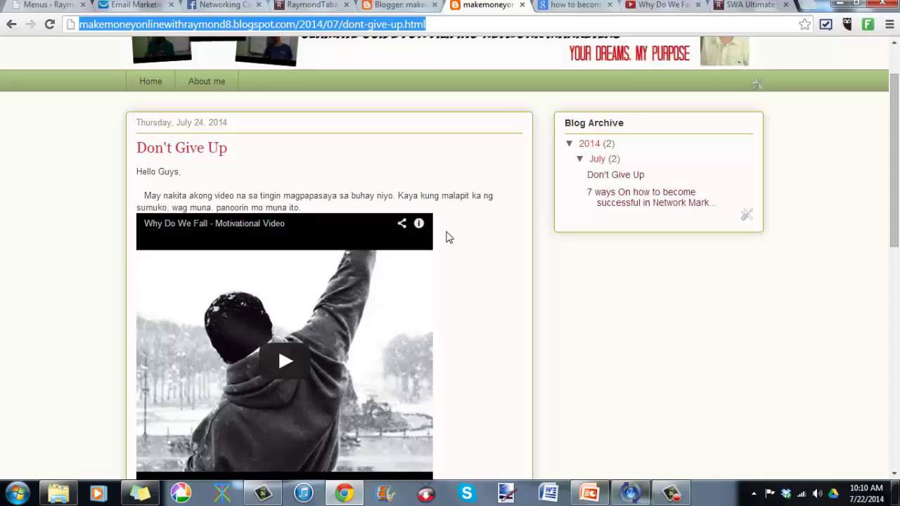
Step: On the raymondgeraldtabaque.com tab, highlight the FREE VIDEO SERIES INSIDE box text and its Name and Best Email fields
{"action": "left_click", "coordinate": [310, 5]}
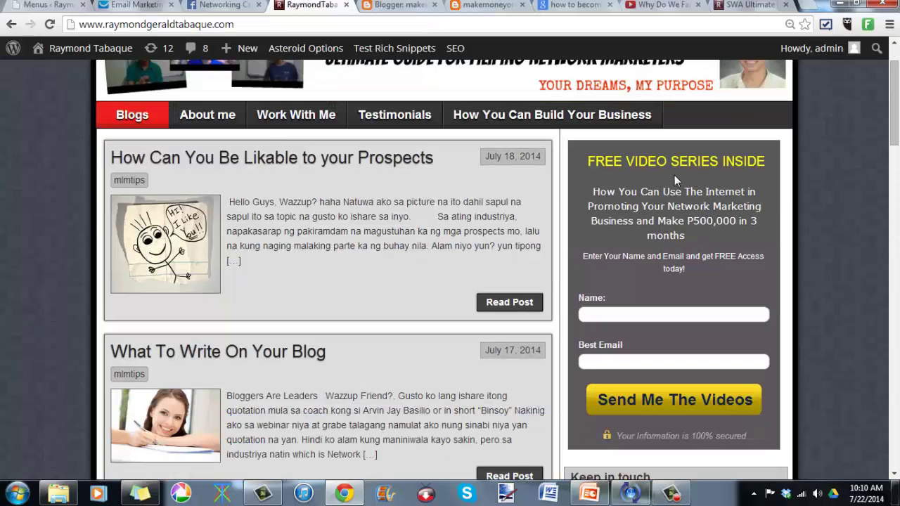
{"action": "left_click_drag", "start_coordinate": [596, 161], "coordinate": [754, 306]}
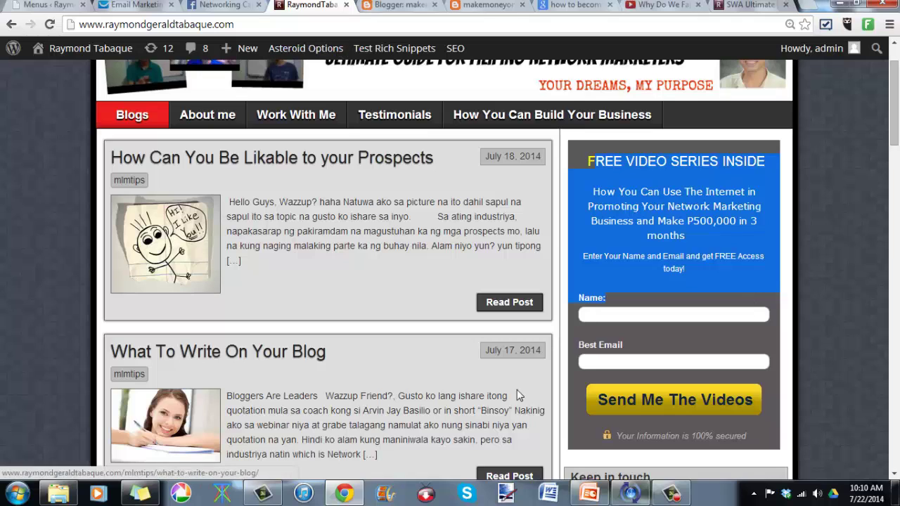
{"action": "mouse_move", "coordinate": [592, 502]}
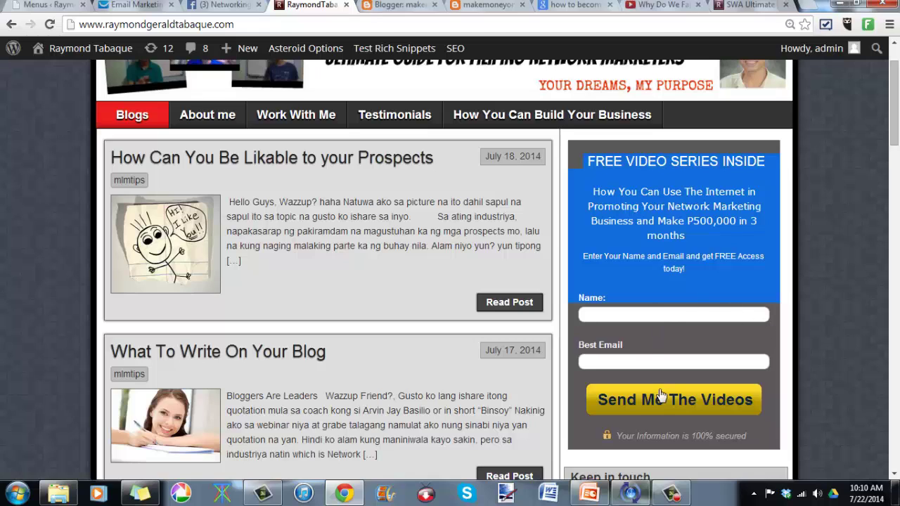
{"action": "left_click", "coordinate": [647, 362]}
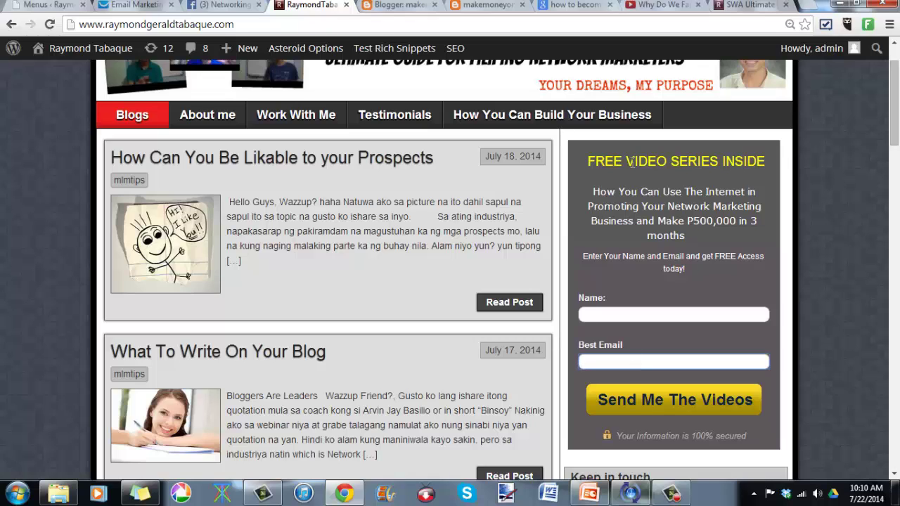
{"action": "left_click_drag", "start_coordinate": [635, 161], "coordinate": [773, 314]}
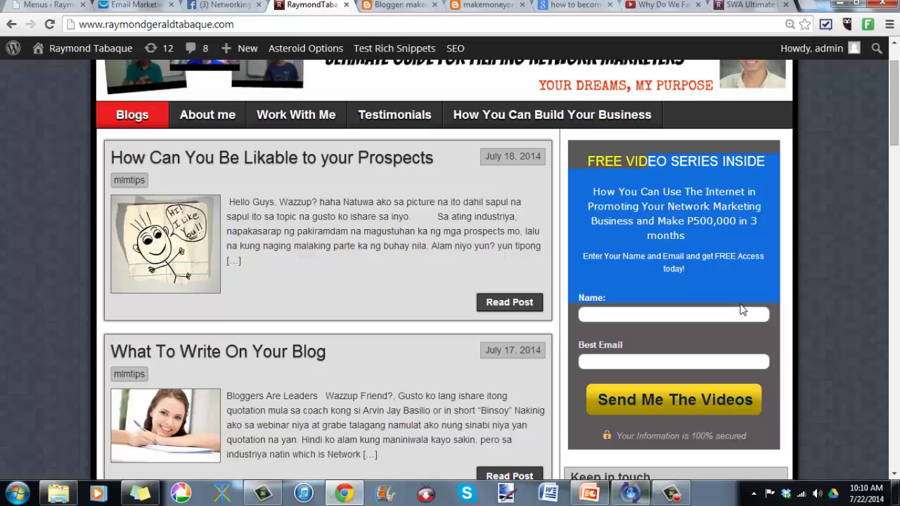
{"action": "left_click", "coordinate": [608, 161]}
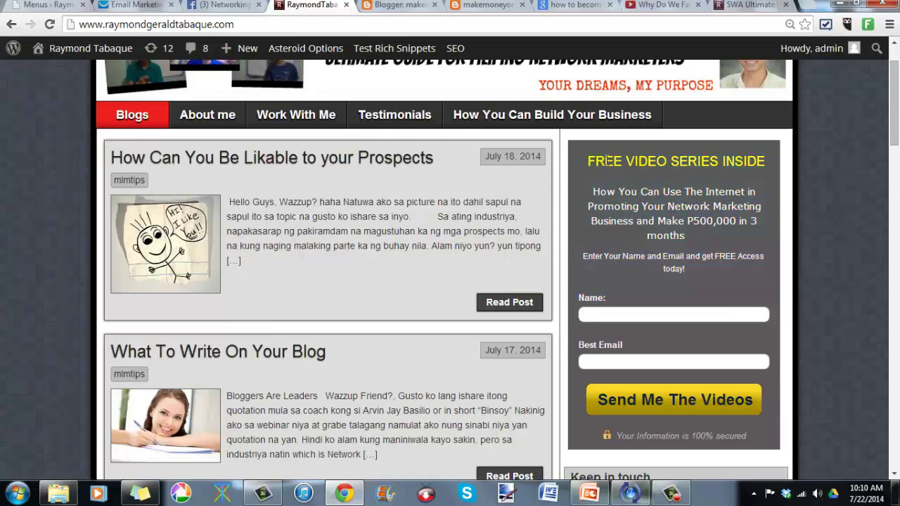
{"action": "left_click_drag", "start_coordinate": [606, 160], "coordinate": [709, 293]}
{"action": "left_click", "coordinate": [701, 236]}
{"action": "left_click", "coordinate": [728, 314]}
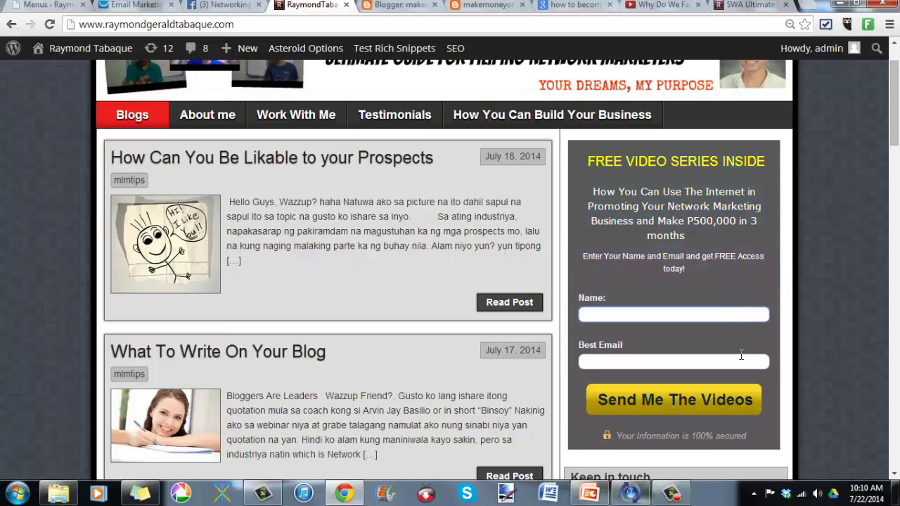
{"action": "left_click", "coordinate": [741, 359]}
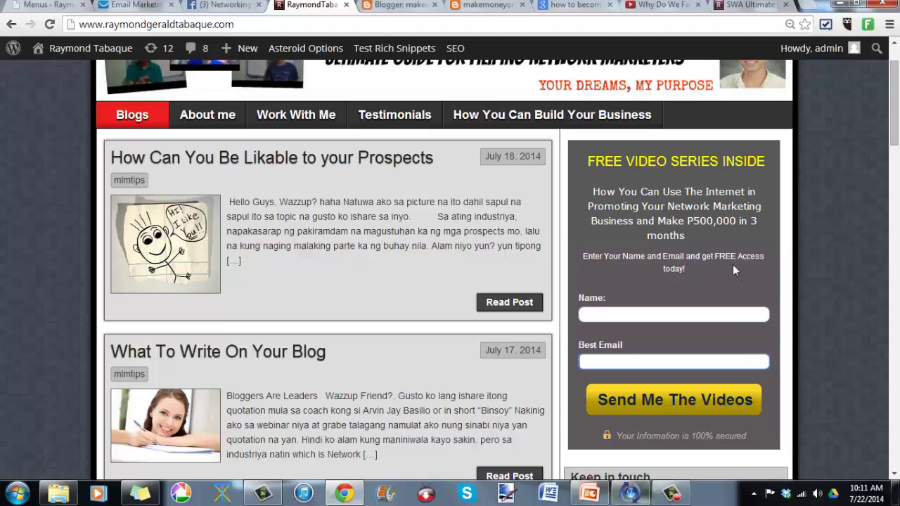
{"action": "left_click", "coordinate": [668, 495]}
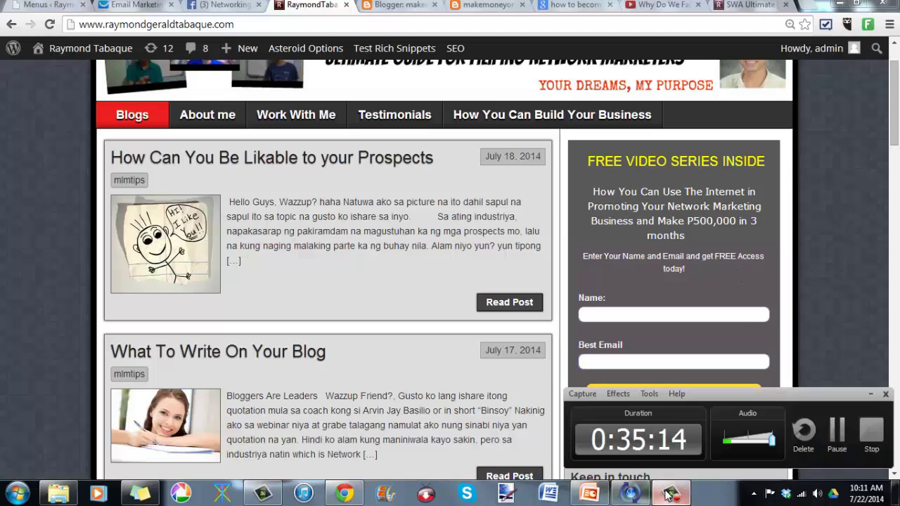
{"action": "left_click", "coordinate": [873, 395]}
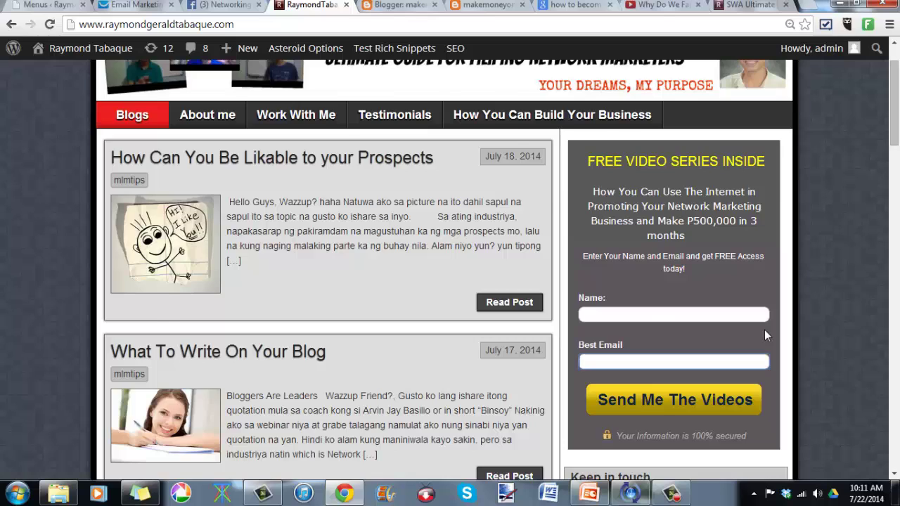
{"action": "scroll", "coordinate": [767, 335], "scroll_direction": "up", "scroll_amount": 1}
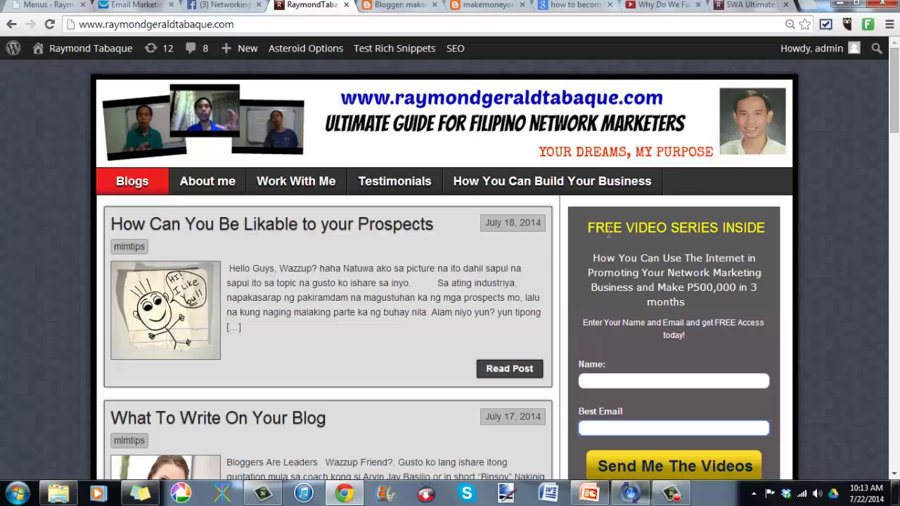
{"action": "left_click_drag", "start_coordinate": [585, 227], "coordinate": [712, 325]}
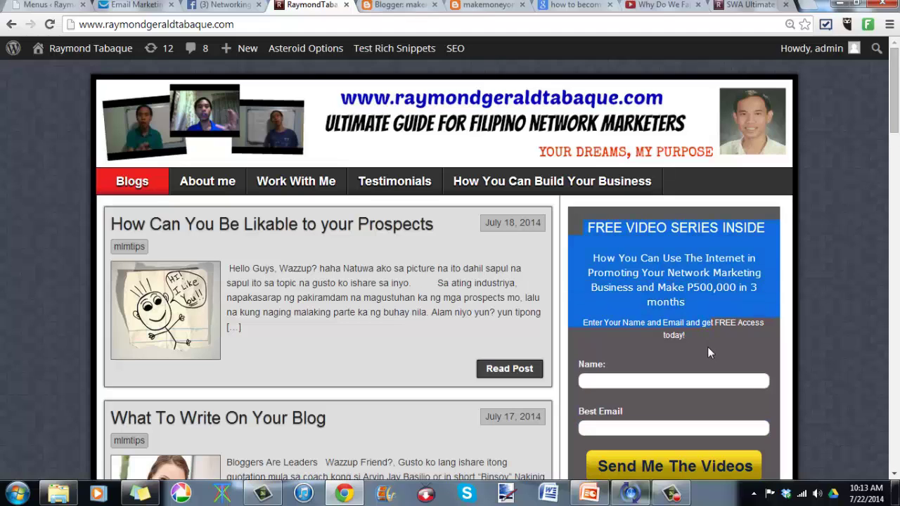
{"action": "left_click", "coordinate": [708, 347]}
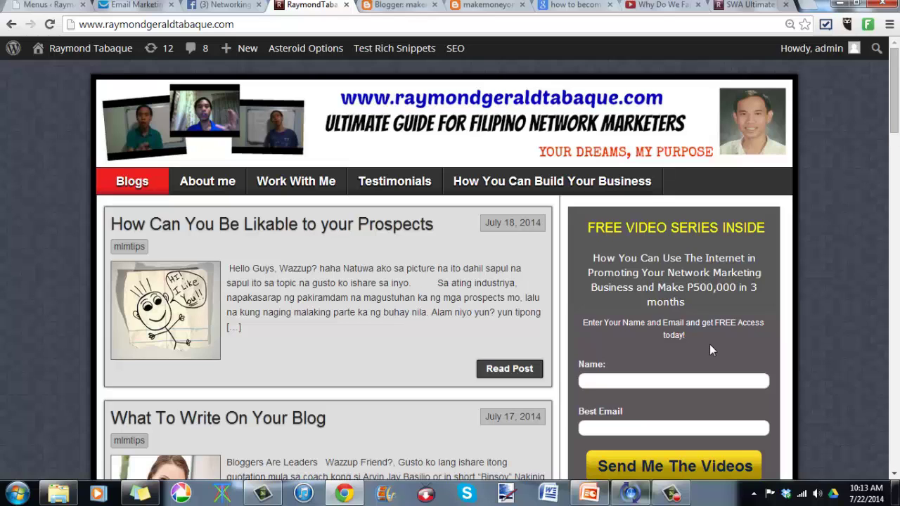
{"action": "mouse_move", "coordinate": [681, 490]}
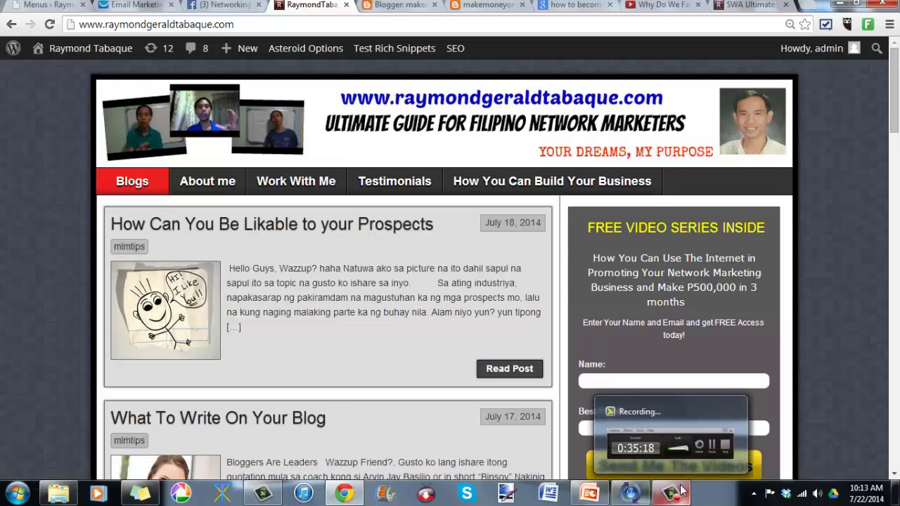